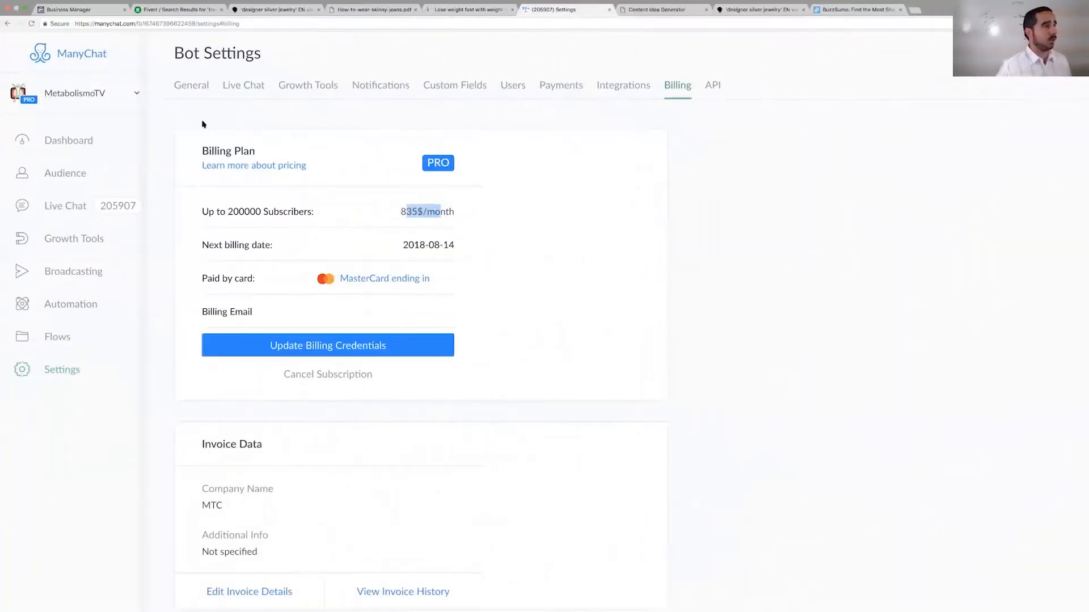
Step: Switch from the MetabolismoTV page to the Heels and Jeans page
left_click(135, 95)
key("super+minus")
key("super+minus")
key("super+minus")
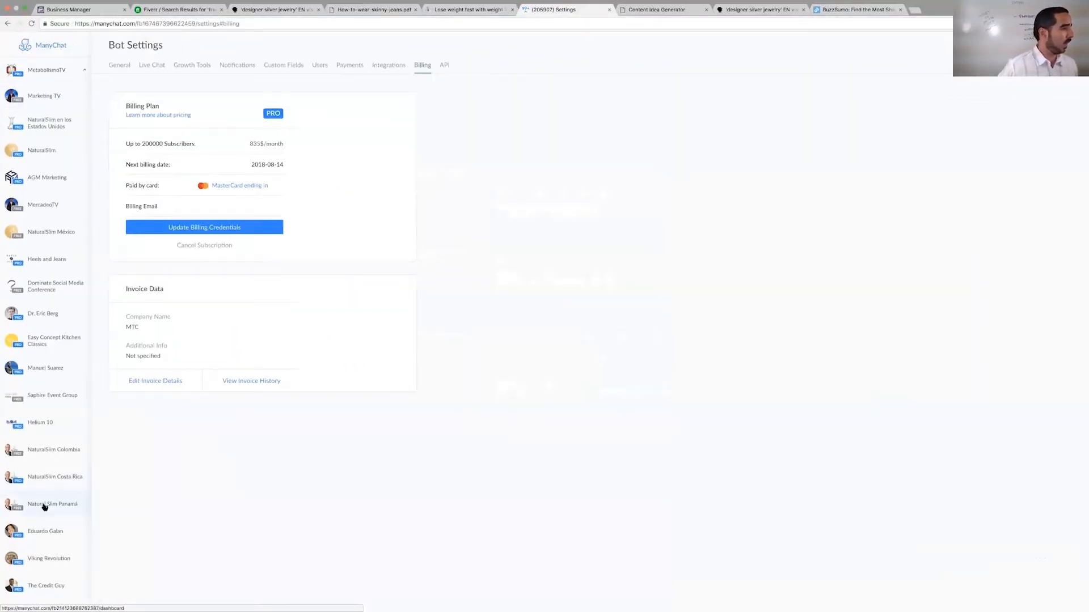
scroll(43, 508, "down", 2)
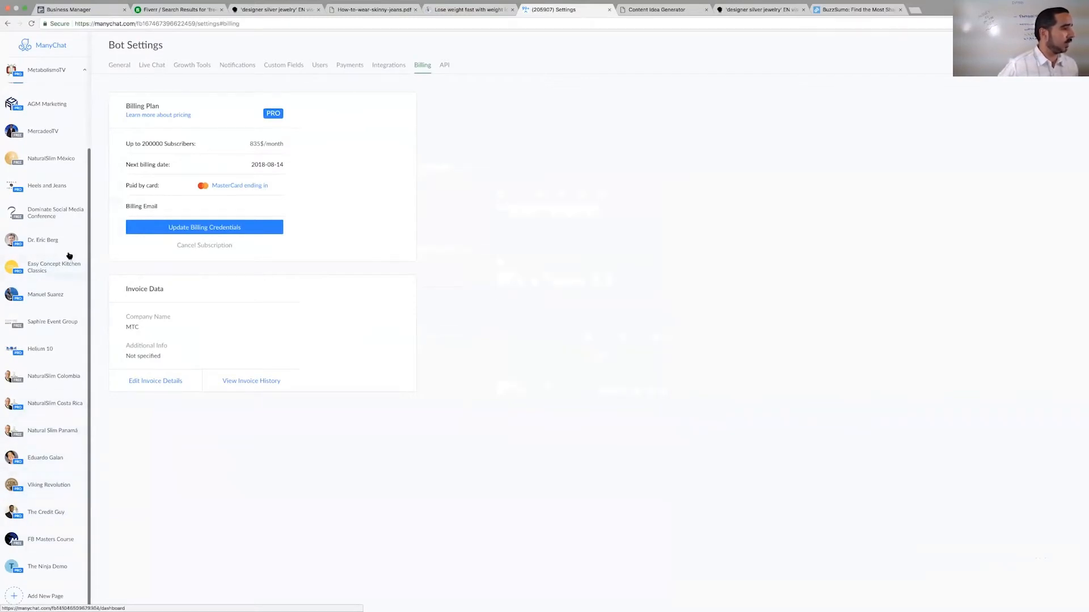
left_click(55, 191)
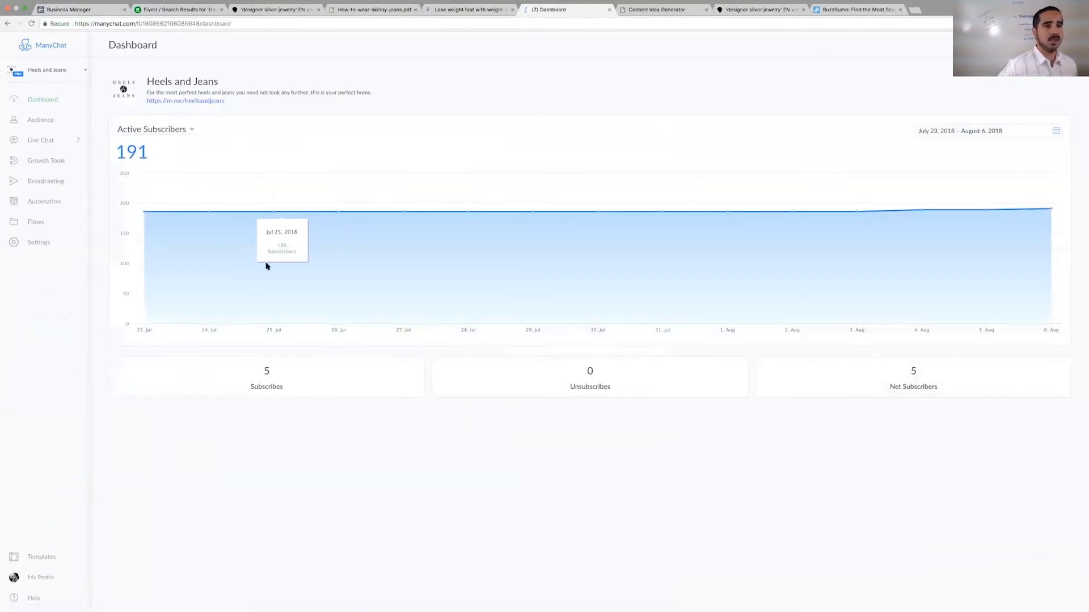
Step: Create a new Messenger Ref URL growth tool and open its opt-in message for editing
left_click(46, 165)
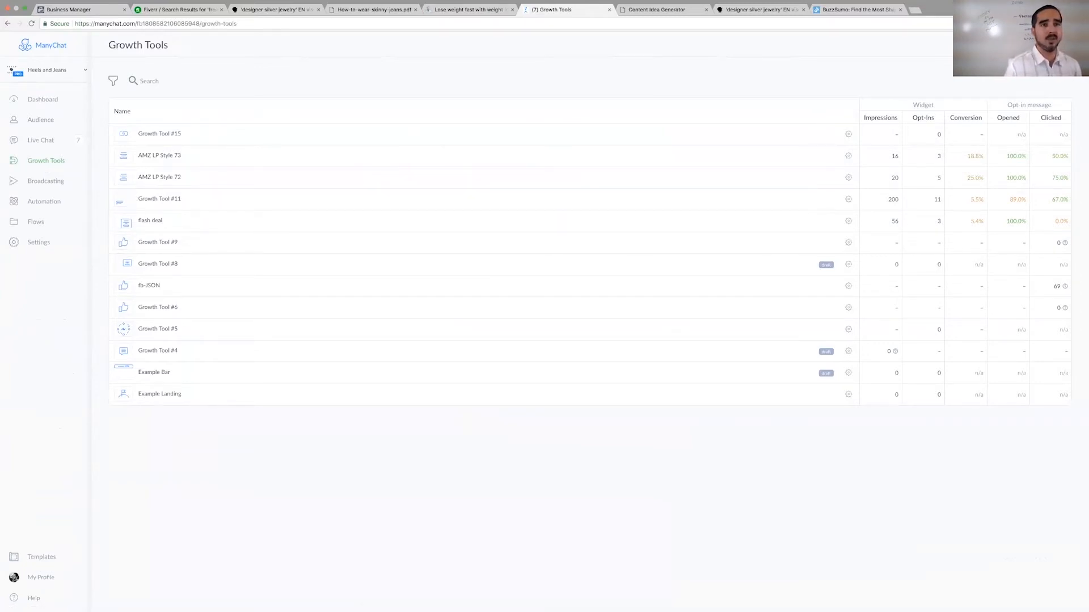
left_click(1039, 45)
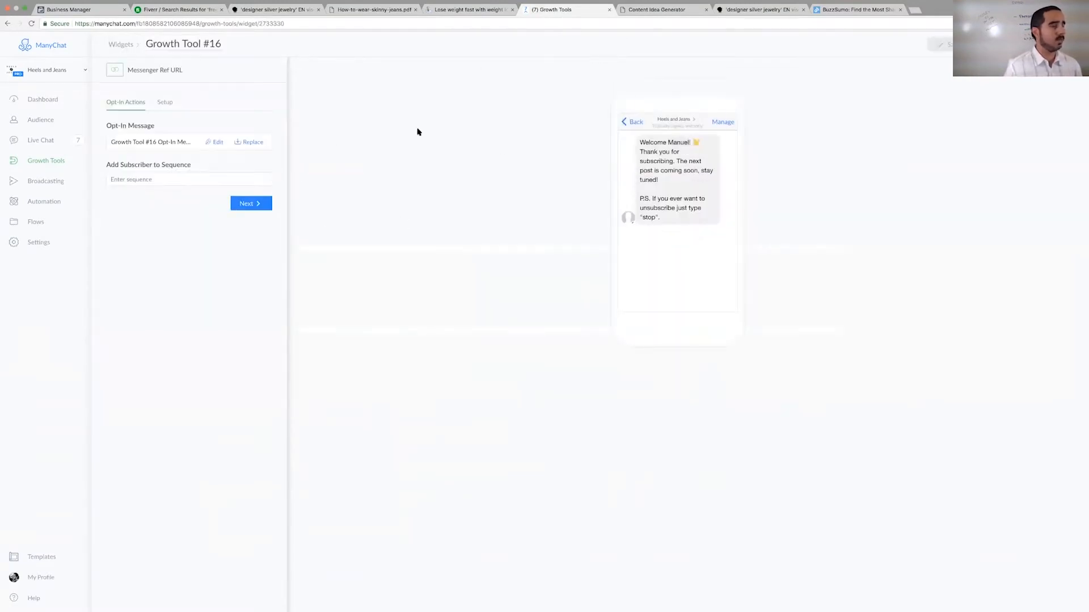
left_click(223, 146)
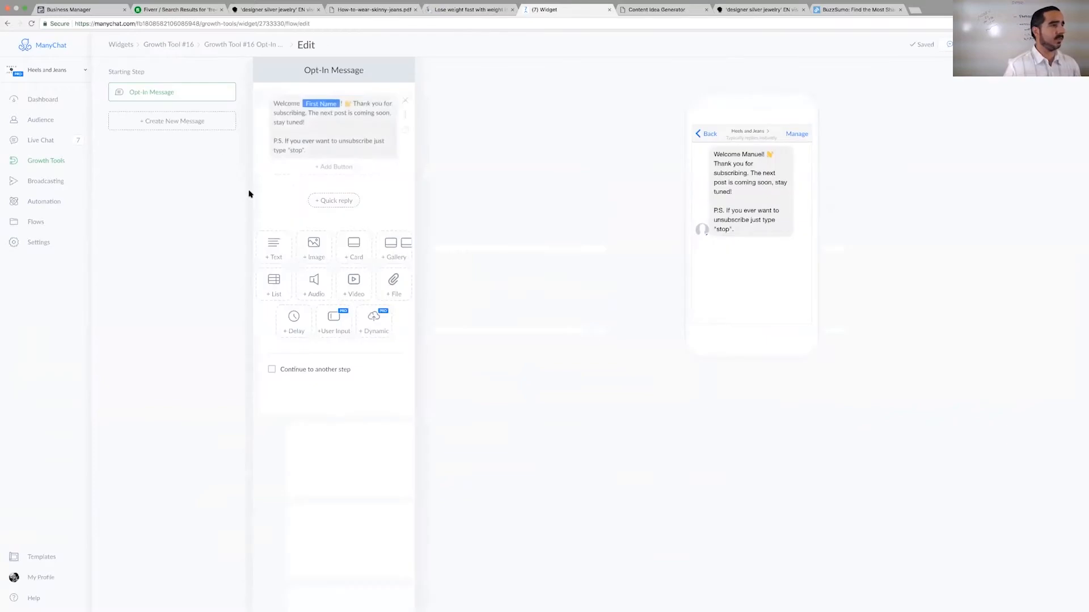
Step: Replace the default opt-in text with the greeting "Hey {First Name}!" using the First Name variable, followed by a blank line
left_click_drag(325, 148, 261, 90)
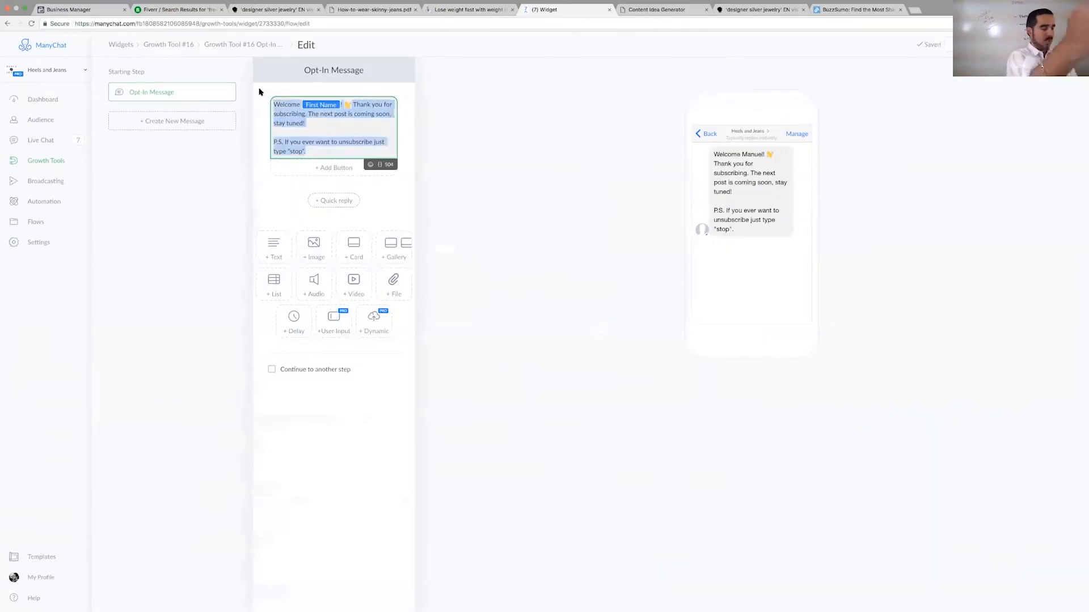
type("Hey")
left_click(380, 124)
left_click(292, 141)
type("!")
key("Return")
key("Return")
scroll(365, 110, "up", 3)
scroll(365, 110, "up", 3)
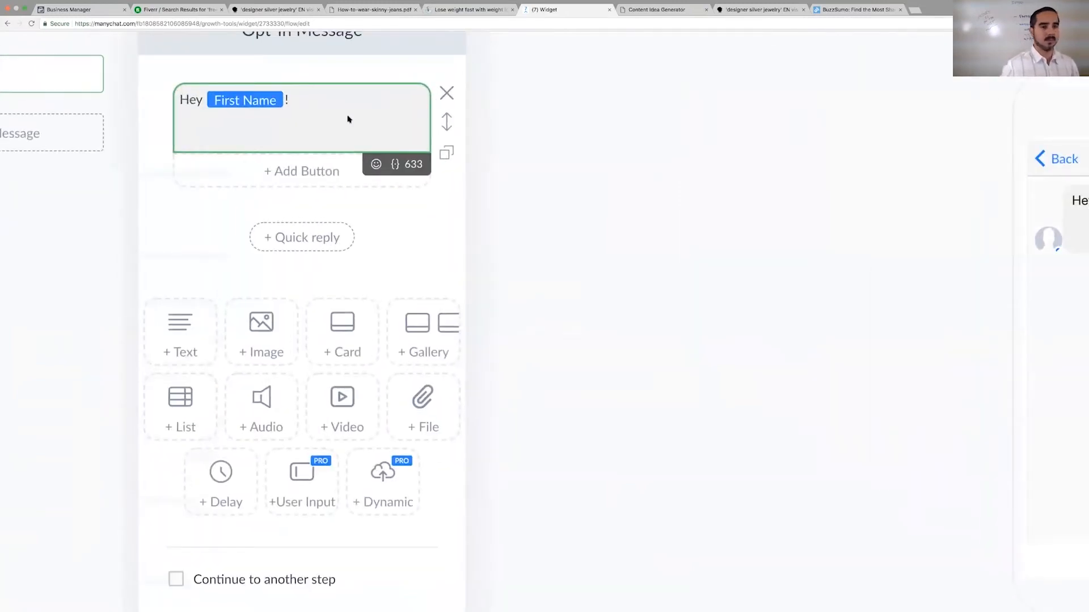
Step: Add "Skinny jeans are the bomb! Who says we can't wear them everyday?" below the greeting, ending with a winking emoji
type("Skinny jeans are the bomb! Why can't I")
key("BackSpace")
key("BackSpace")
key("BackSpace")
key("BackSpace")
key("BackSpace")
key("BackSpace")
key("BackSpace")
key("BackSpace")
key("BackSpace")
type("o sats")
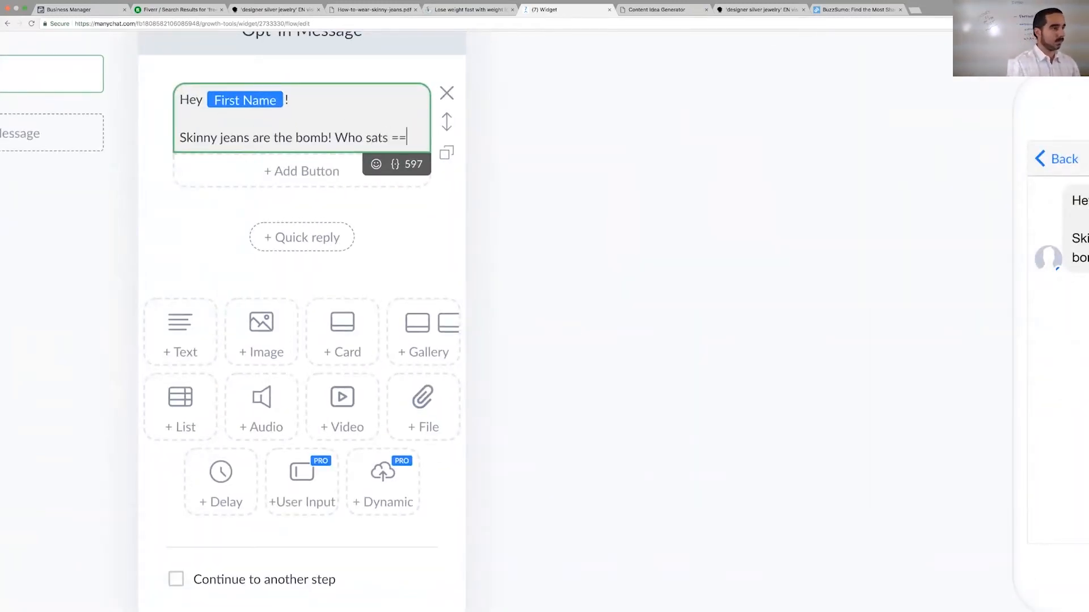
type(" ==")
left_click(406, 131)
key("BackSpace")
key("BackSpace")
key("BackSpace")
key("BackSpace")
key("BackSpace")
type("ys ")
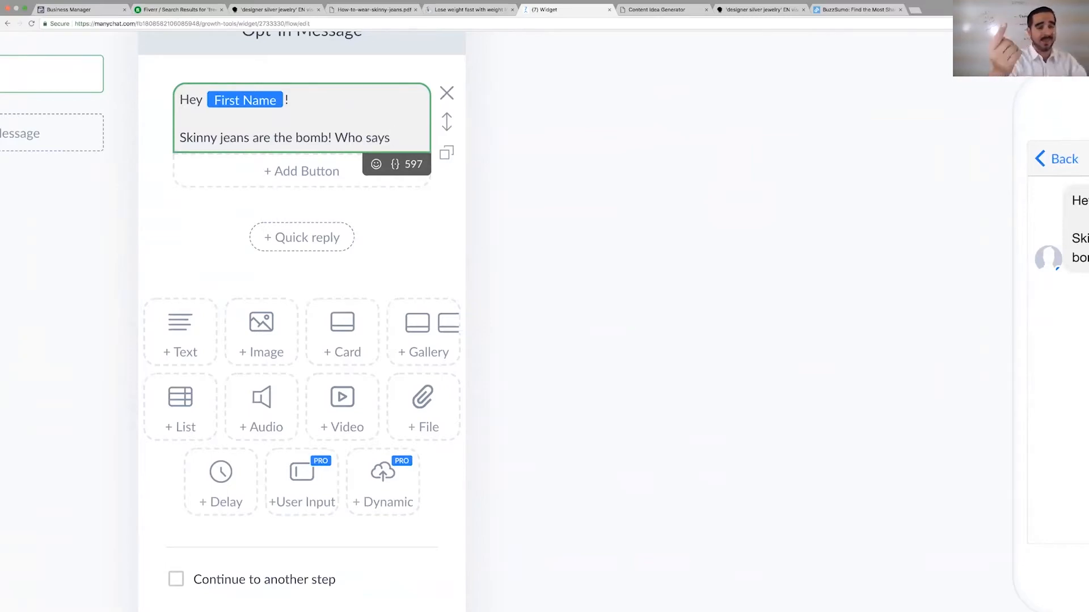
type("we can't wear them everyday?")
left_click(376, 180)
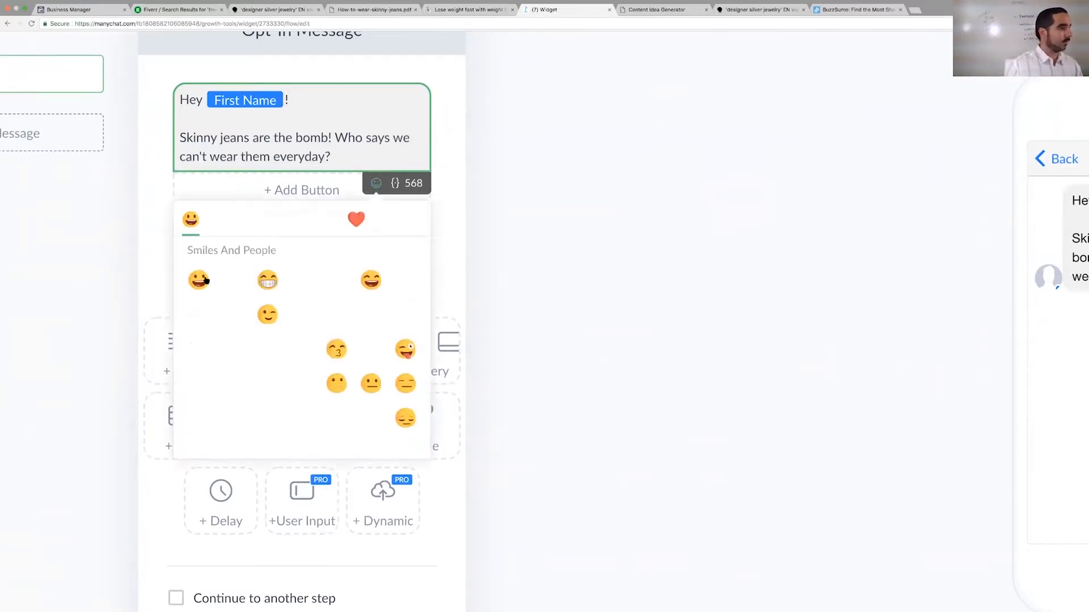
left_click(199, 277)
Step: Add a new paragraph: "Here's the document I offered on email that will show you how to look stylish everyday with skinny jeans"
key("Return")
key("Return")
type("Here's the document I offered on email that will show you how to look st")
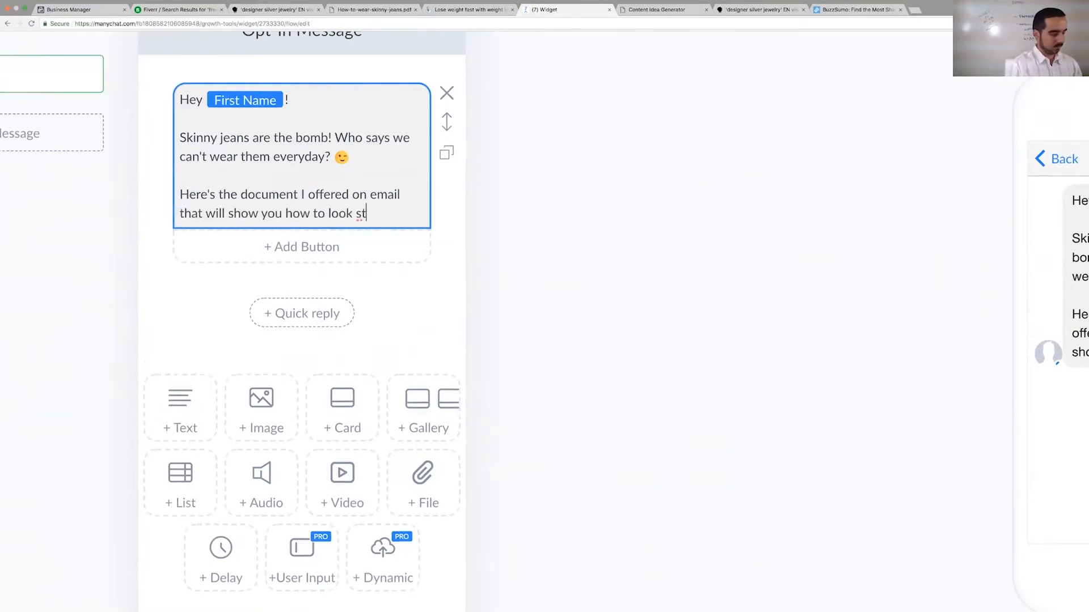
type("ylish everyday with skinny jeans")
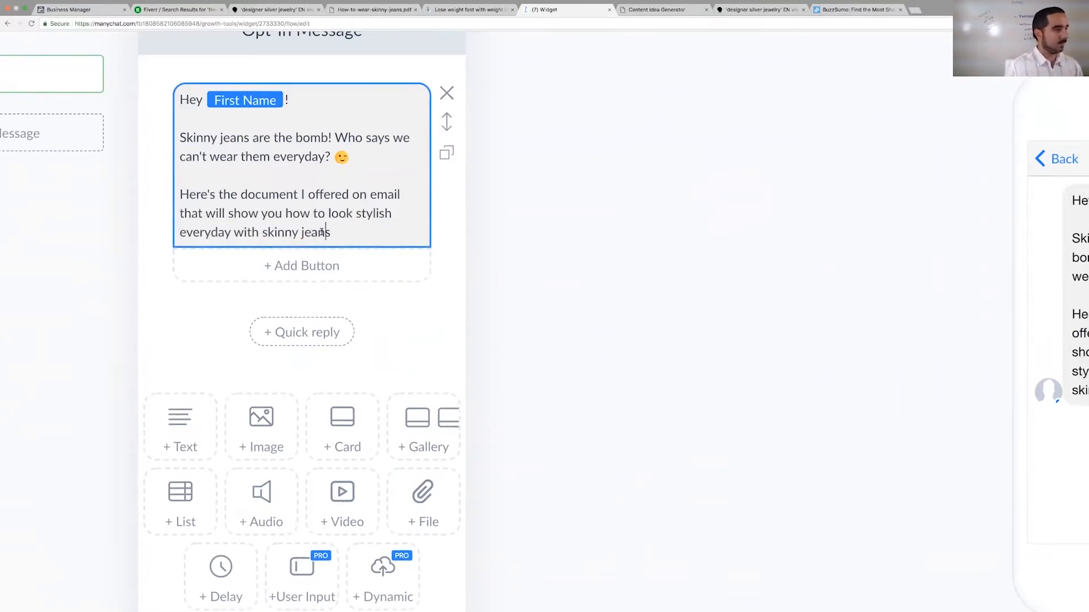
Step: Insert a slightly smiling emoji at the end of the paragraph about the document
right_click(336, 233)
left_click(333, 234)
right_click(334, 234)
left_click(334, 233)
triple_click(334, 233)
left_click(369, 301)
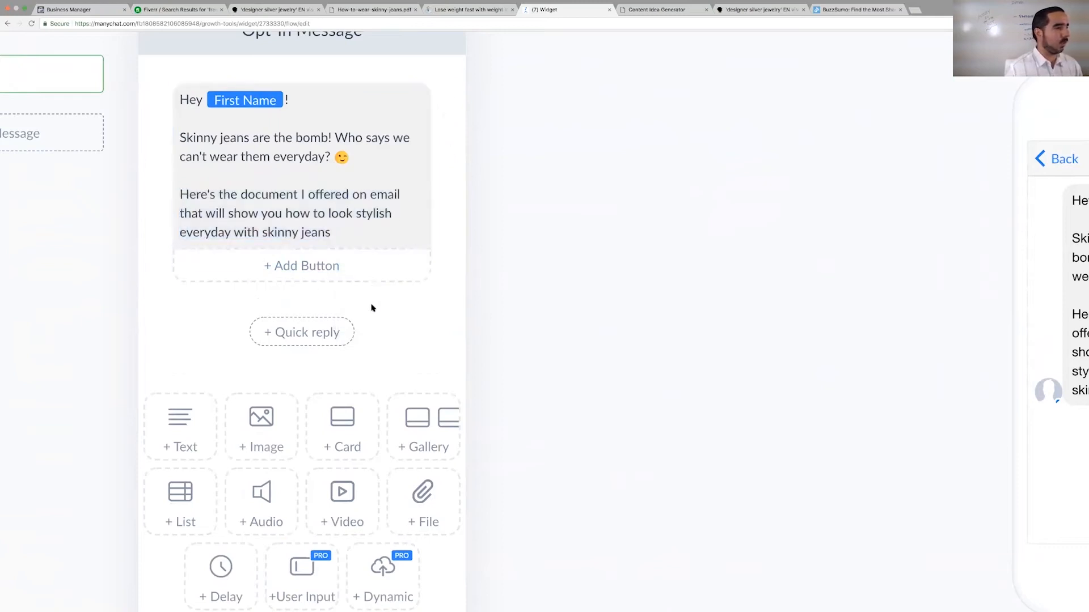
left_click(354, 233)
left_click(395, 260)
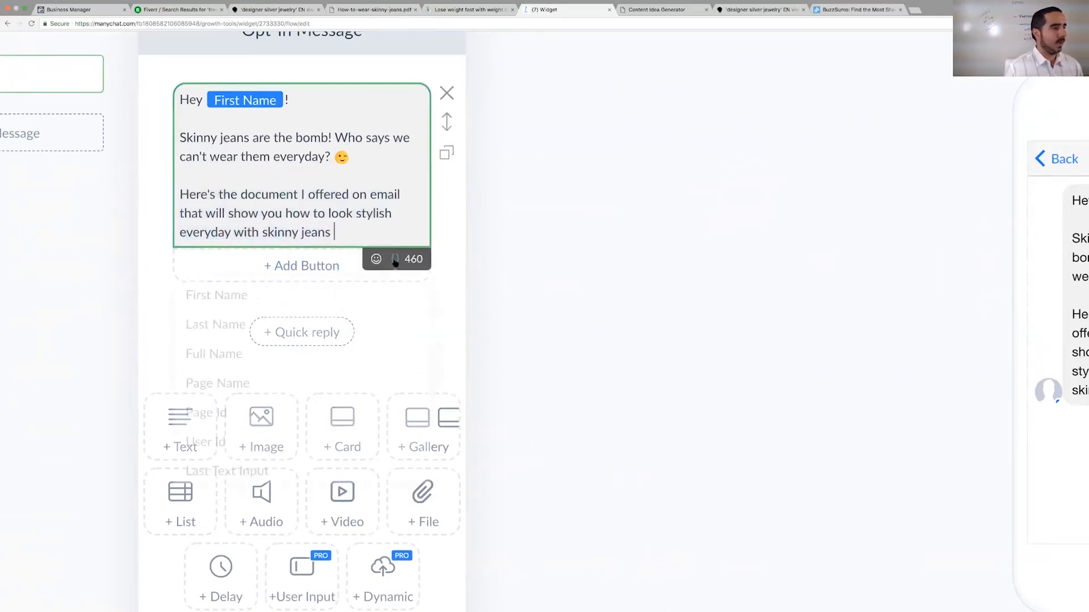
left_click(363, 250)
left_click(353, 225)
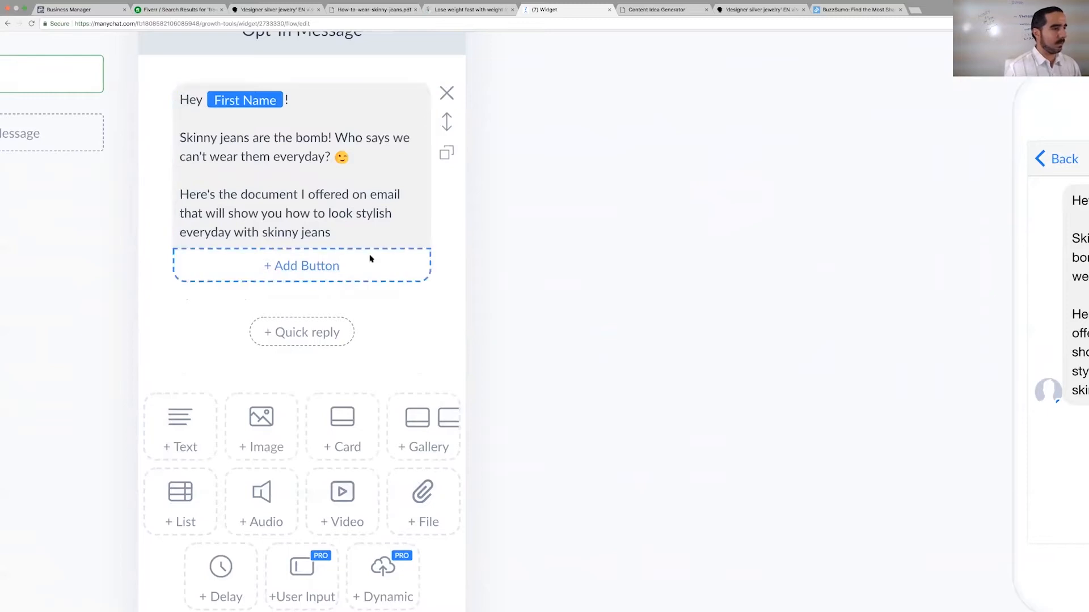
left_click(375, 258)
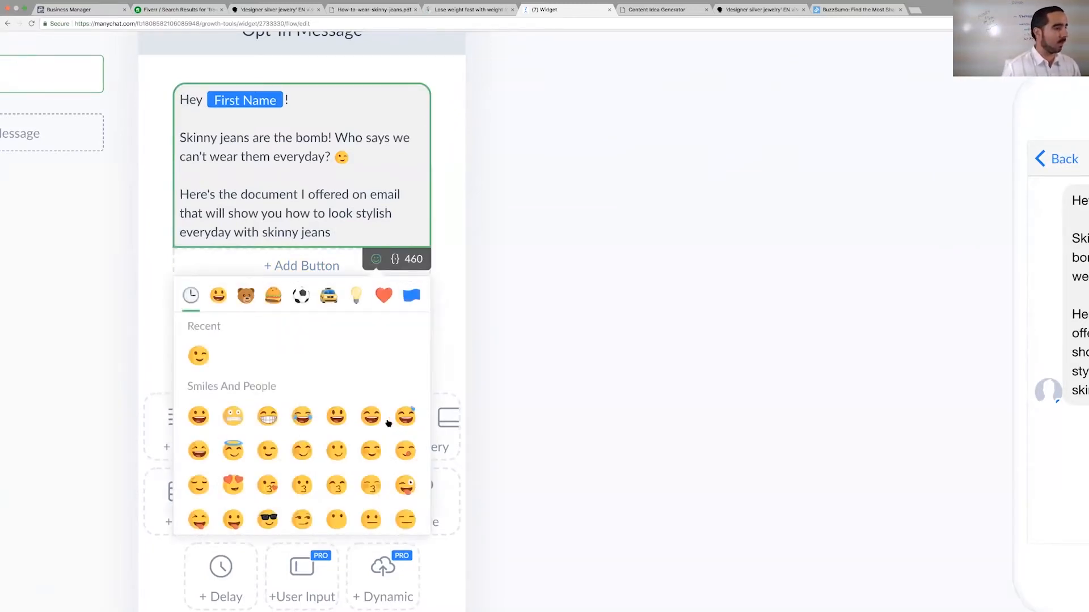
left_click(337, 450)
left_click(369, 241)
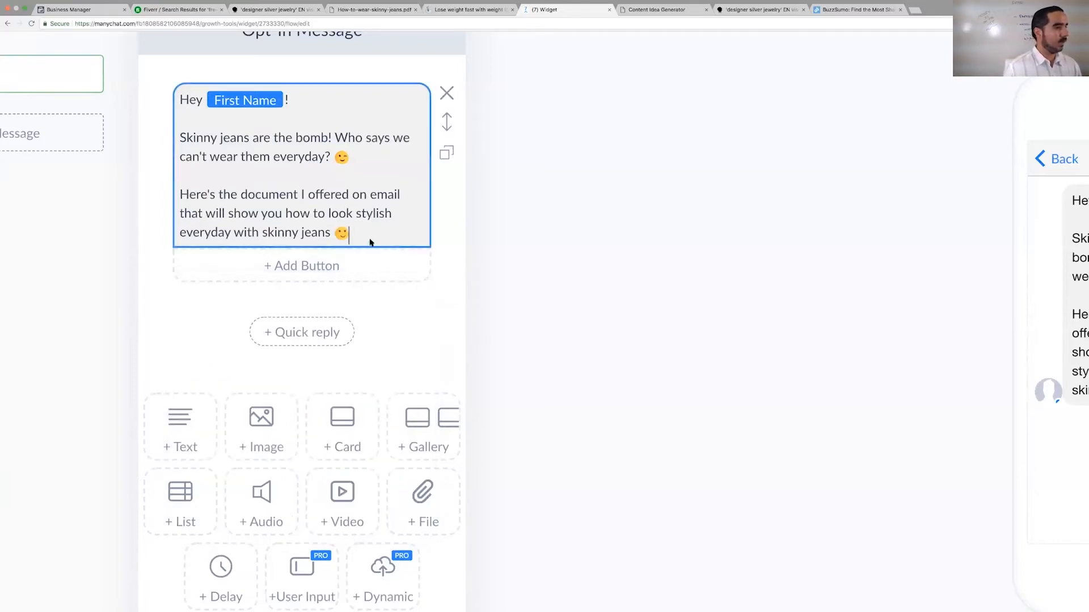
key("Return")
key("BackSpace")
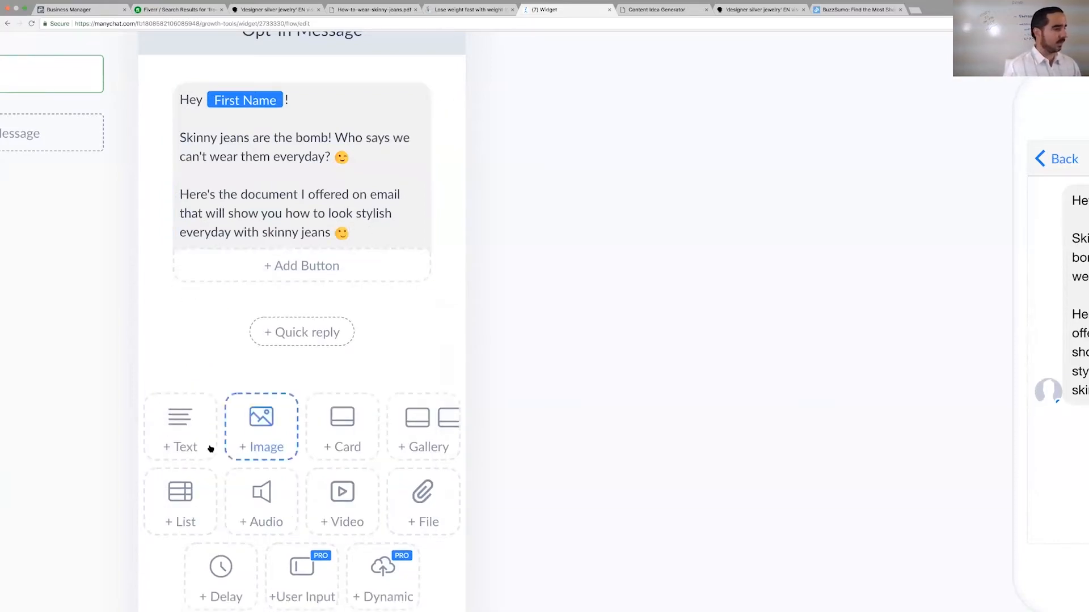
Step: Add a file block below the text and attach How-to-wear-skinny-jeans.pdf from the Desktop folder
scroll(409, 360, "down", 3)
left_click(422, 400)
left_click(334, 284)
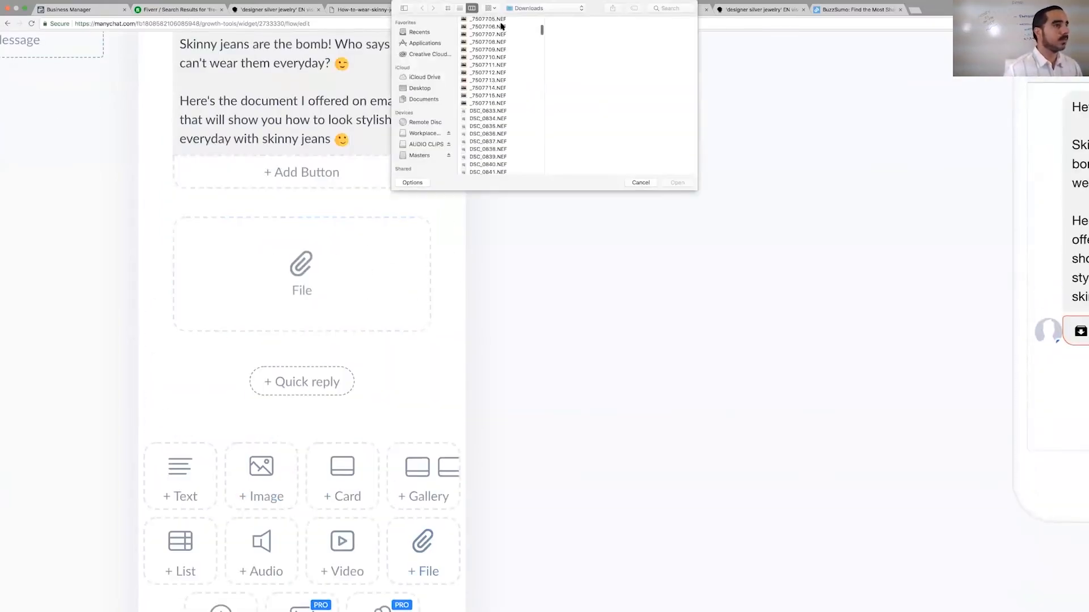
left_click(422, 88)
double_click(496, 84)
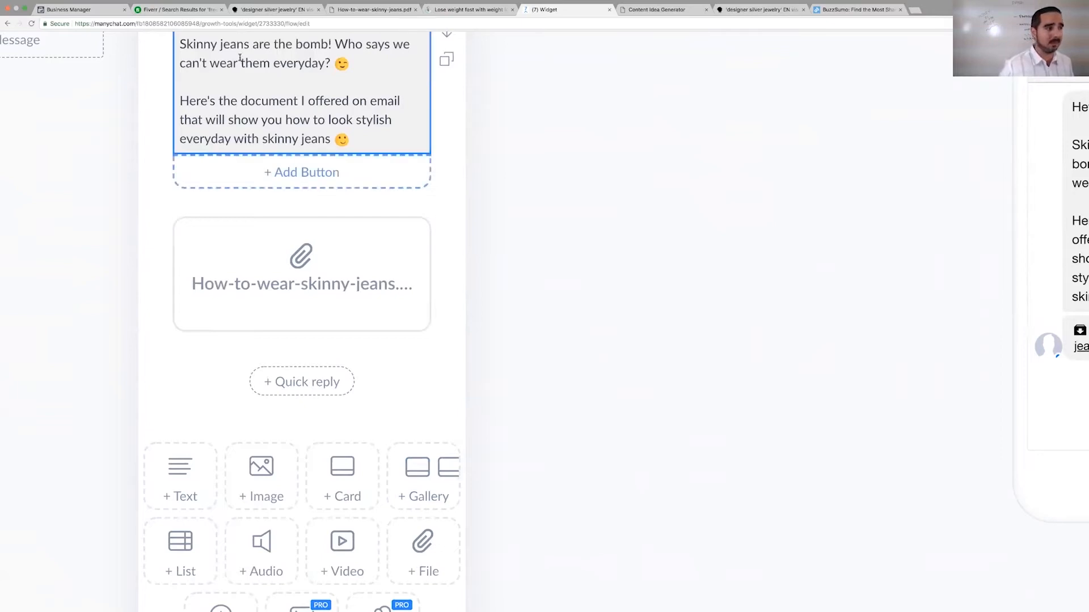
Step: Add an image block with the Heels & Jeans logo screenshot from the Desktop and move it above the greeting text
scroll(413, 384, "up", 3)
key("super+minus")
key("super+minus")
key("super+minus")
key("super+minus")
key("super+minus")
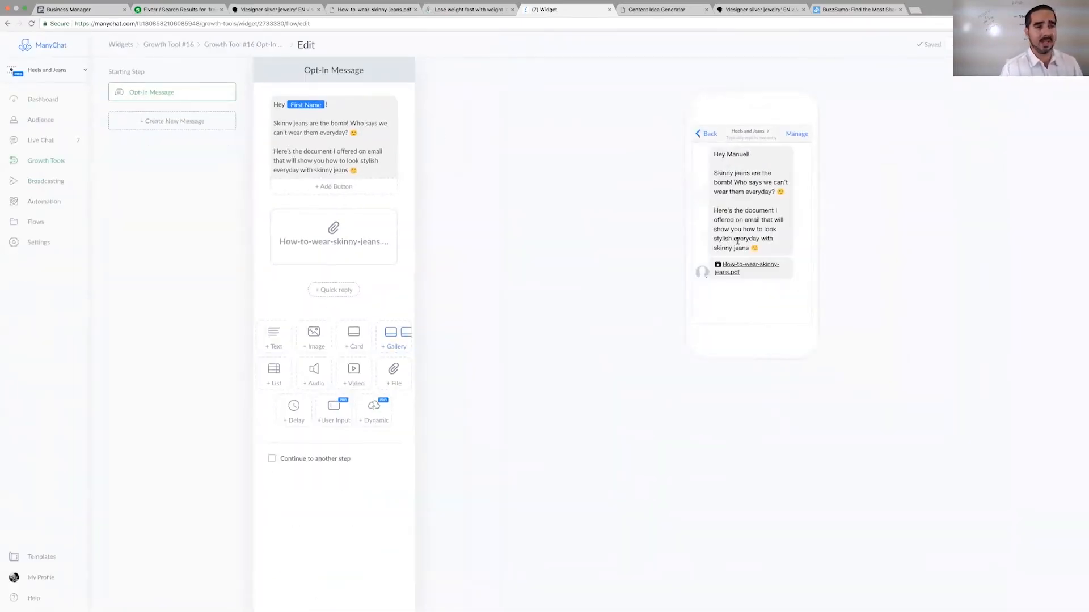
key("super+plus")
key("super+plus")
key("super+plus")
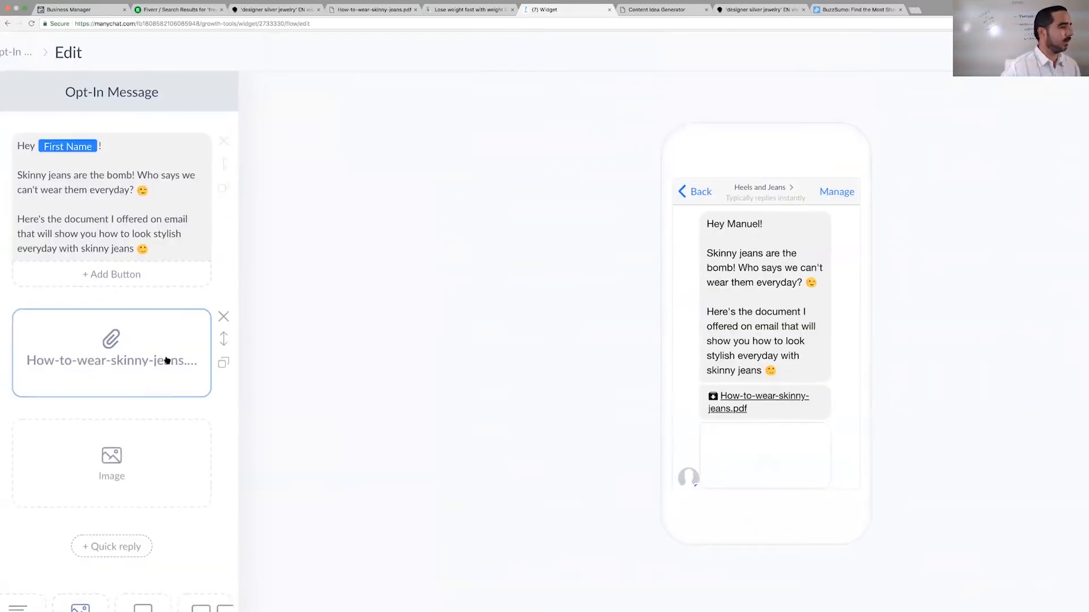
left_click(141, 457)
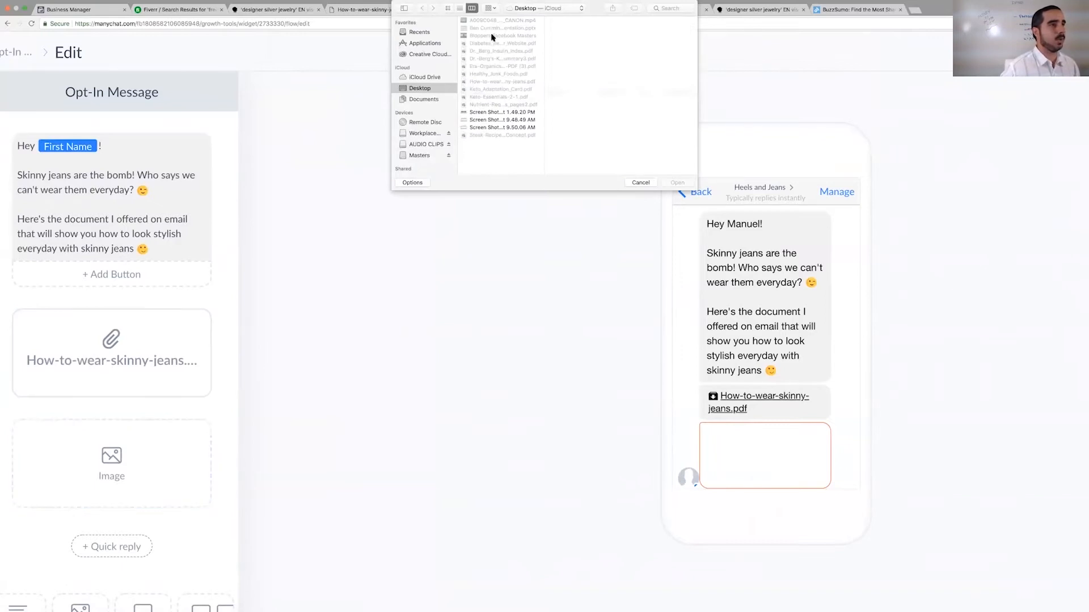
double_click(493, 112)
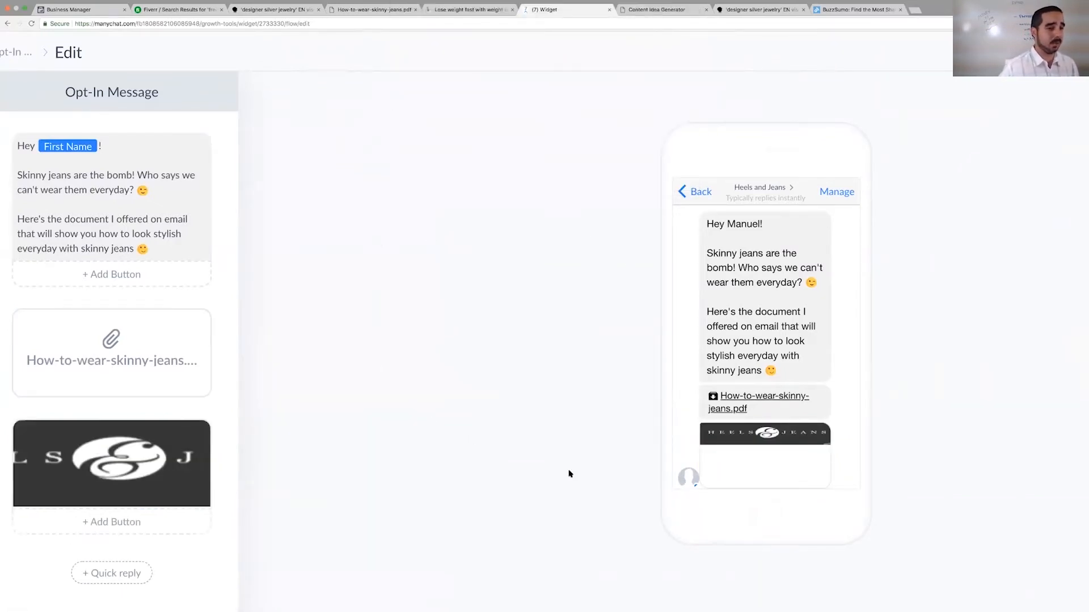
scroll(160, 402, "left", 5)
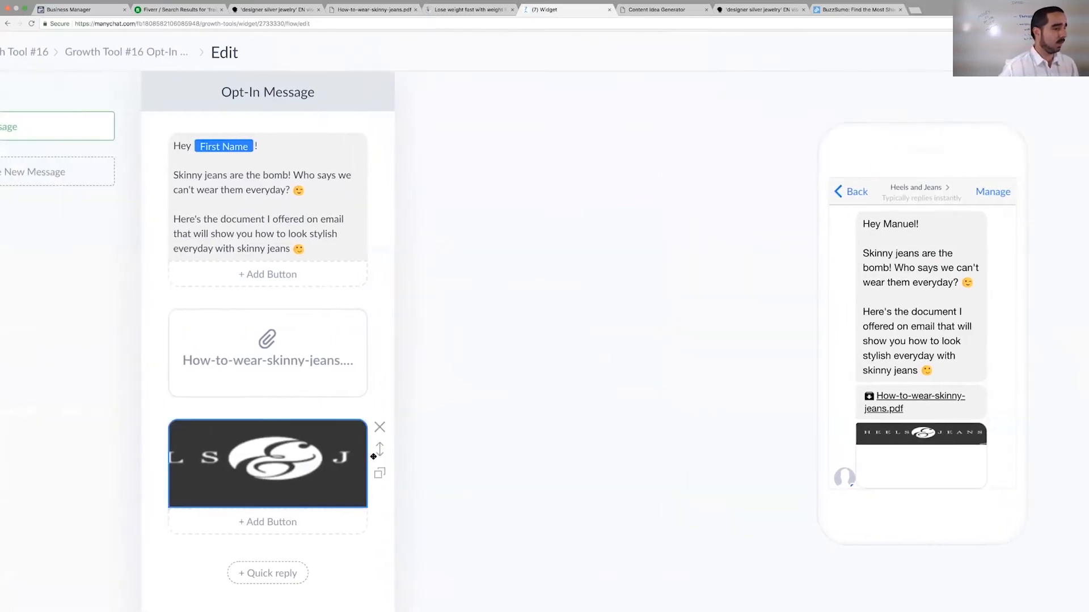
left_click_drag(378, 452, 310, 199)
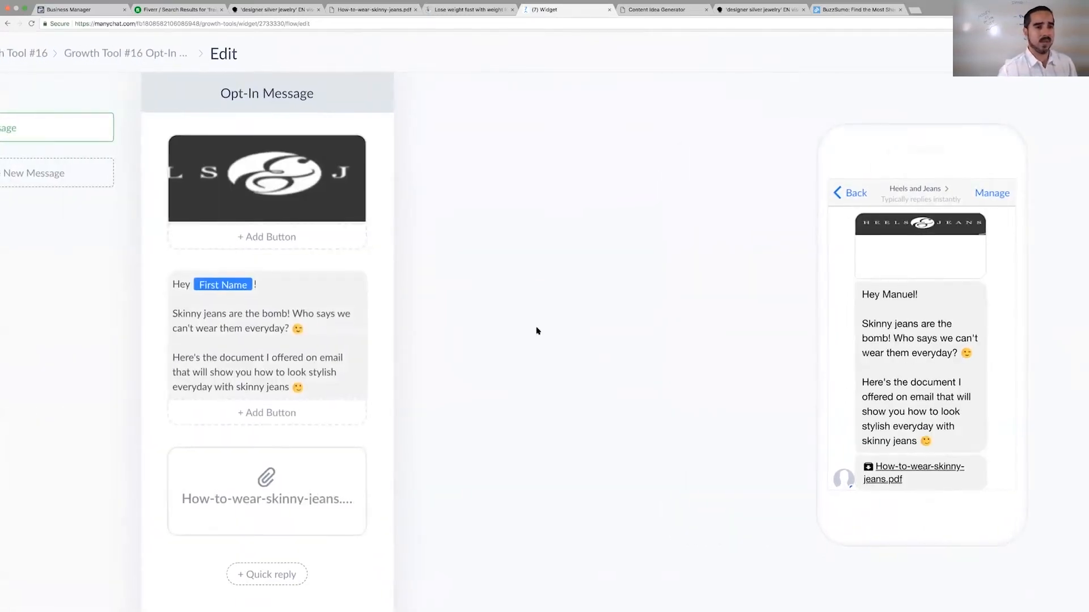
Step: Review the opt-in message's blocks, open the preview dialog and close it without sending the message to Messenger
scroll(534, 329, "down", 2)
scroll(537, 331, "up", 1)
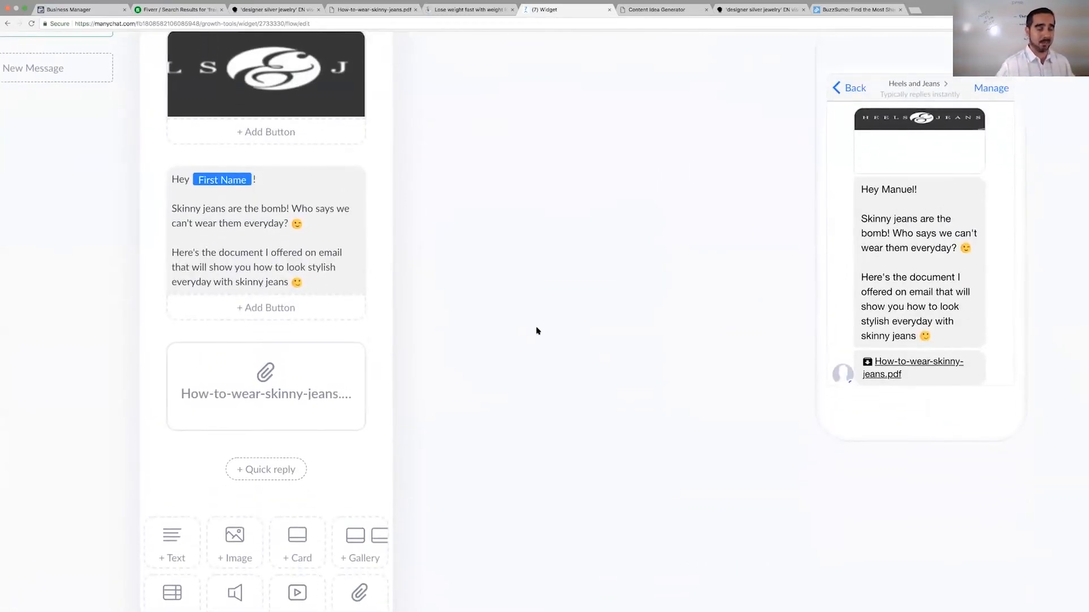
scroll(311, 394, "down", 3)
scroll(311, 394, "down", 5)
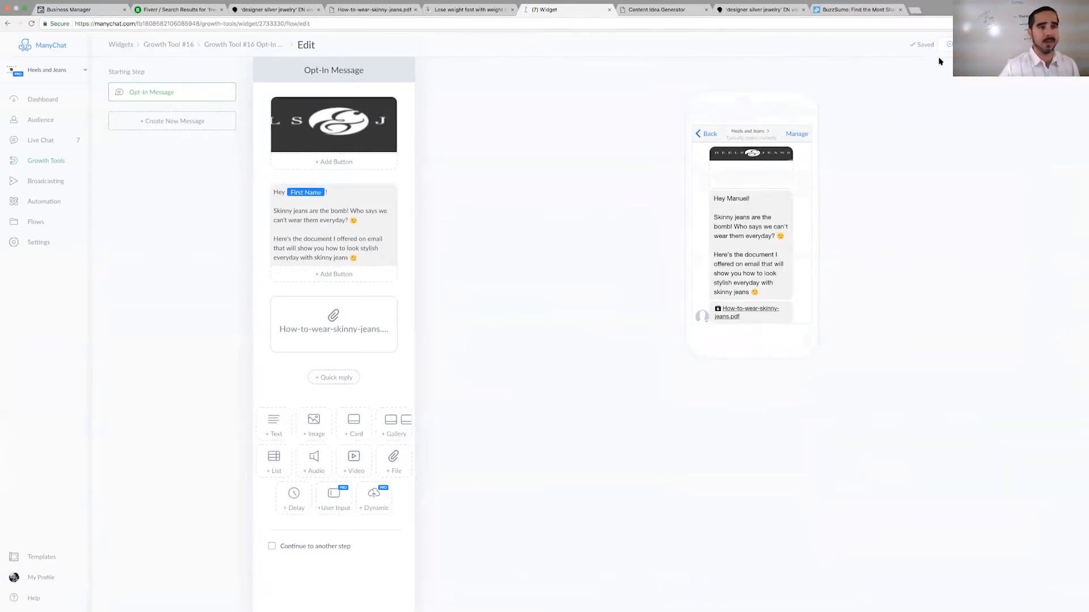
left_click(943, 44)
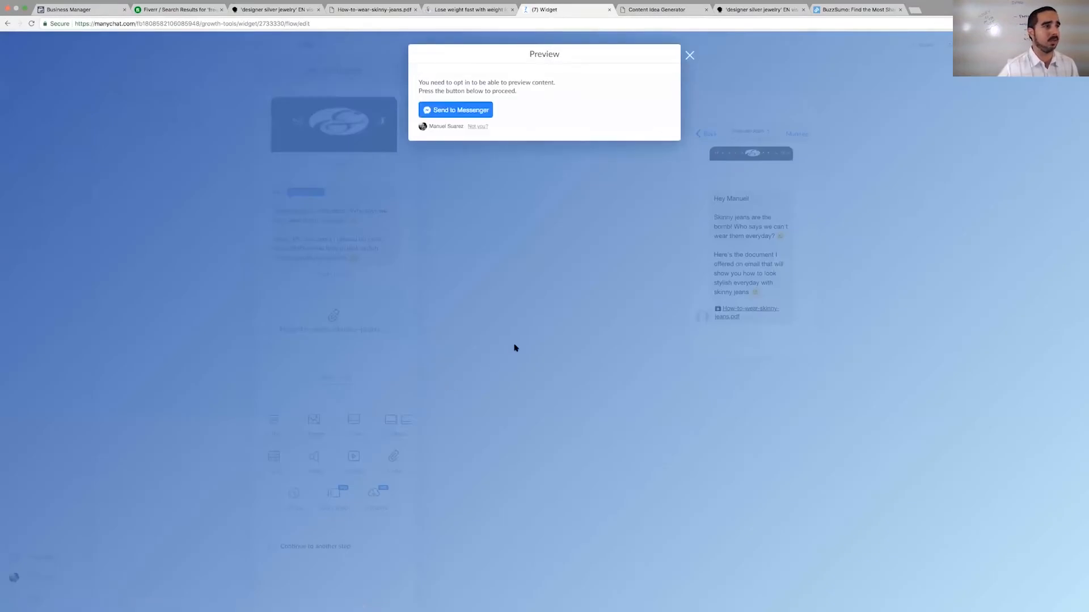
left_click(689, 66)
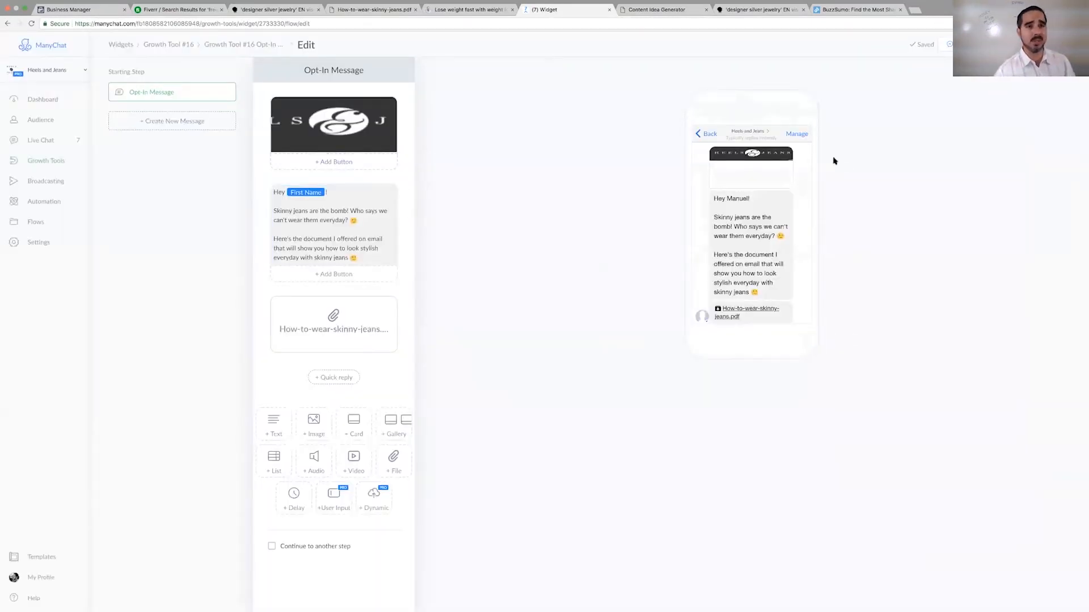
Step: Show the opt-in message in the flow builder and move its starting step to the upper-left area of the canvas
left_click(1042, 69)
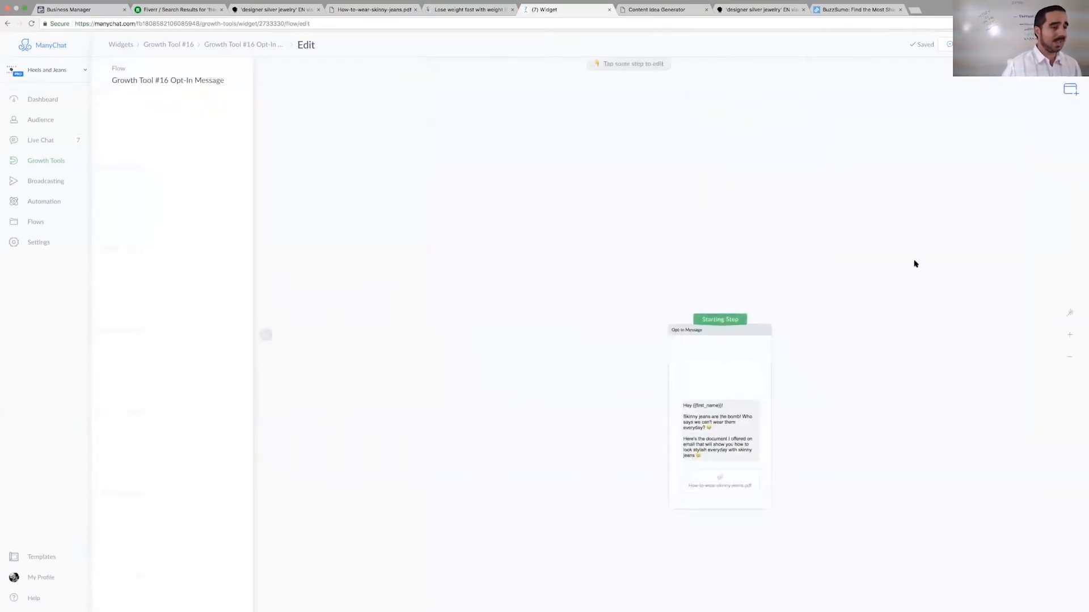
left_click_drag(730, 221, 476, 137)
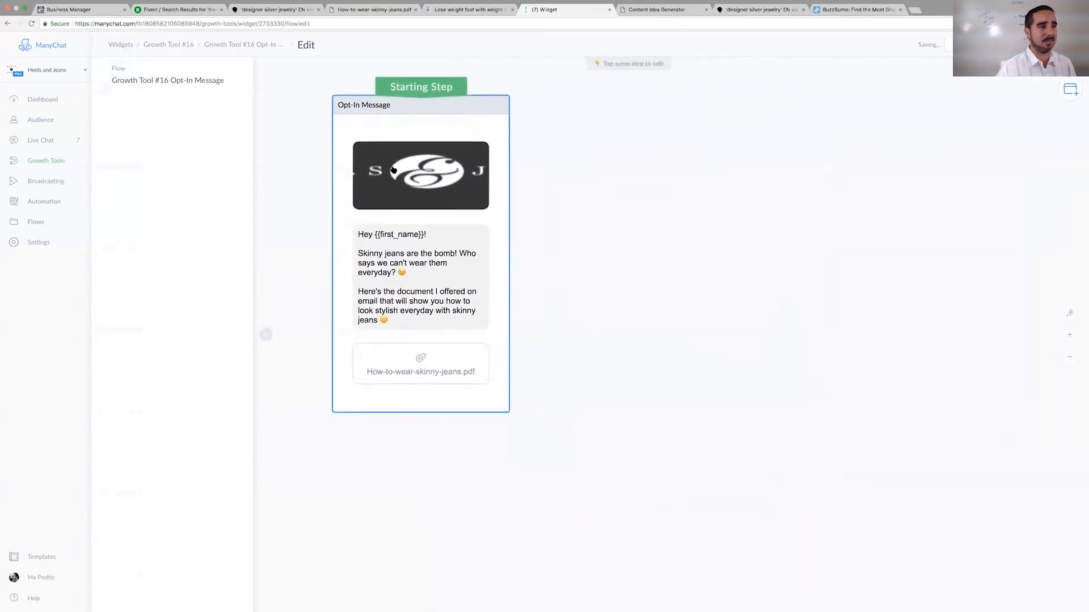
left_click_drag(404, 120, 354, 172)
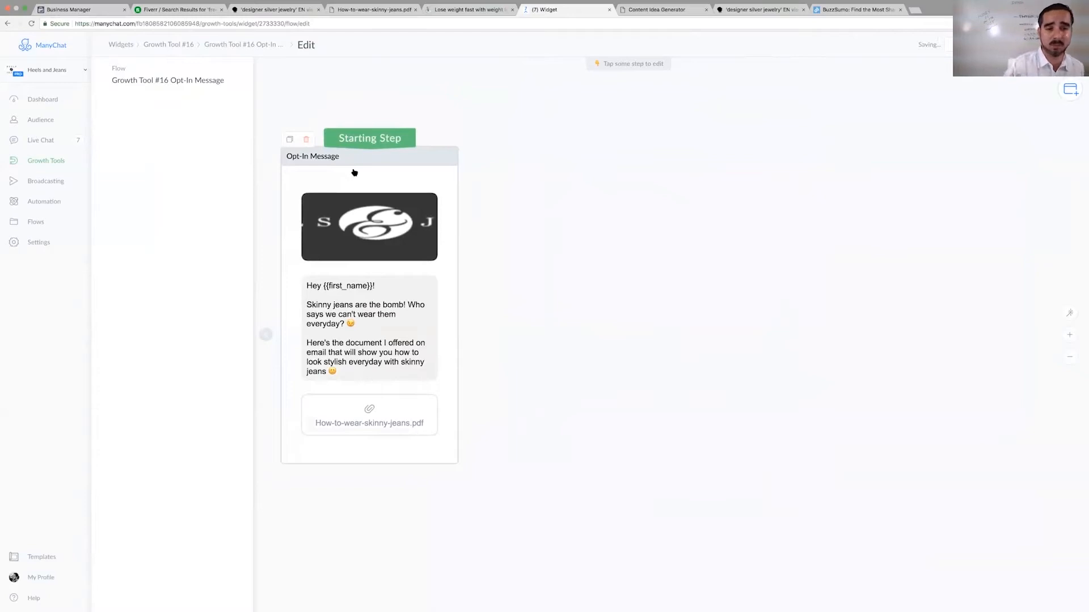
Step: Add a Smart Delay step beside the opt-in message and set its delay duration to 12 hours
left_click(1076, 89)
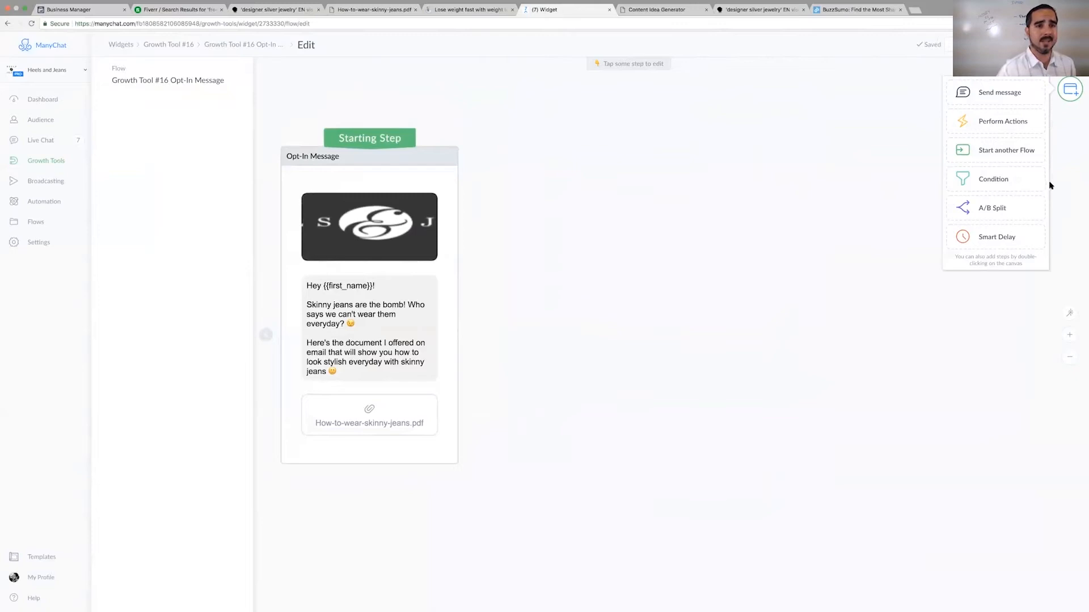
left_click(1007, 227)
left_click_drag(776, 350, 590, 194)
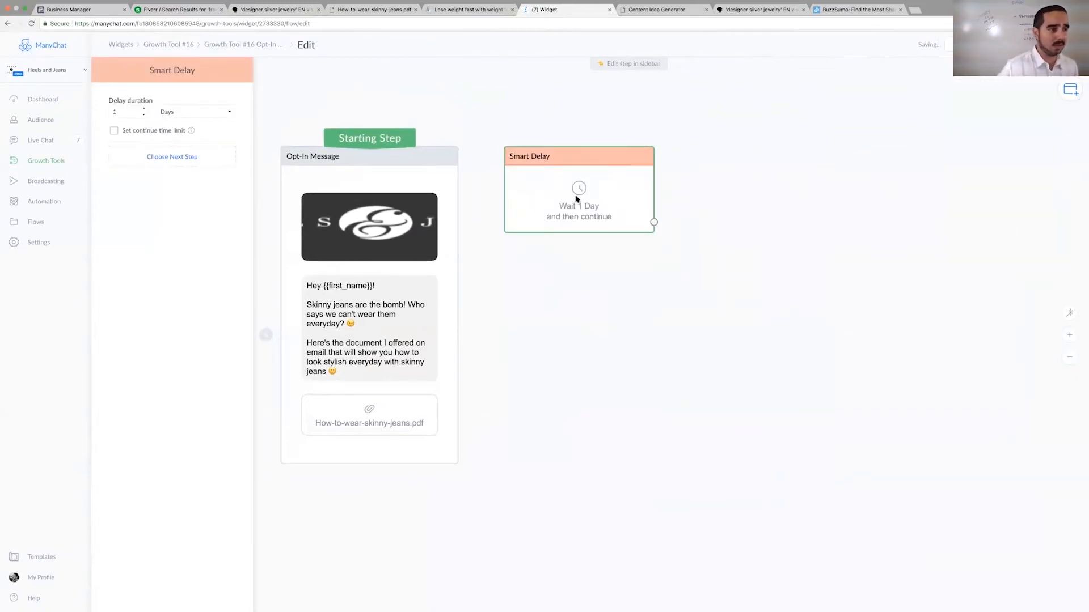
double_click(133, 114)
type("12")
left_click(196, 112)
left_click(193, 105)
Step: Make the opt-in message continue automatically to another step and connect it to the Smart Delay
left_click(439, 207)
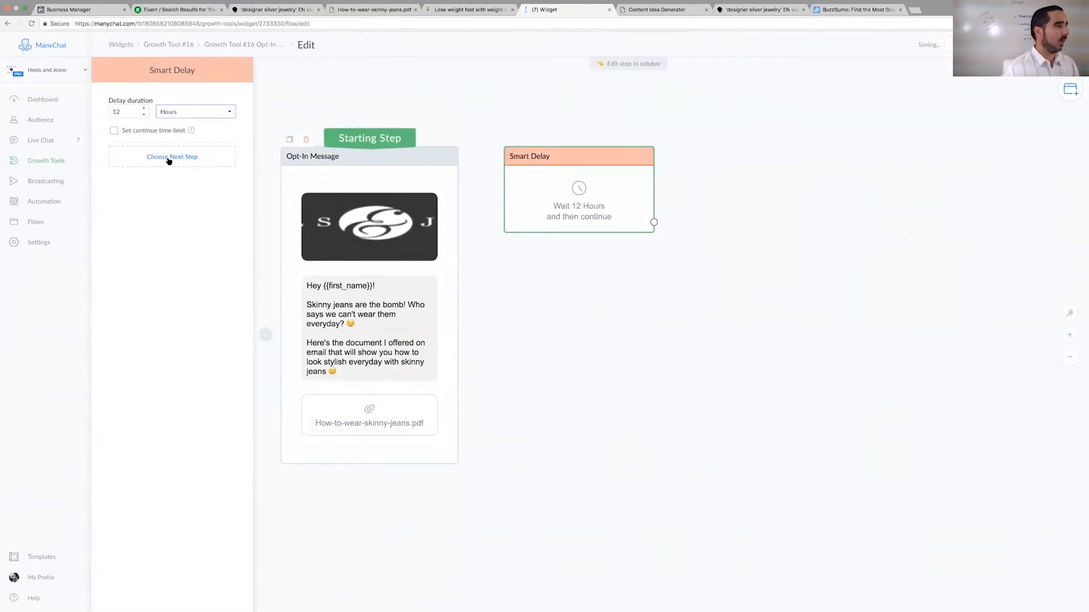
left_click(394, 345)
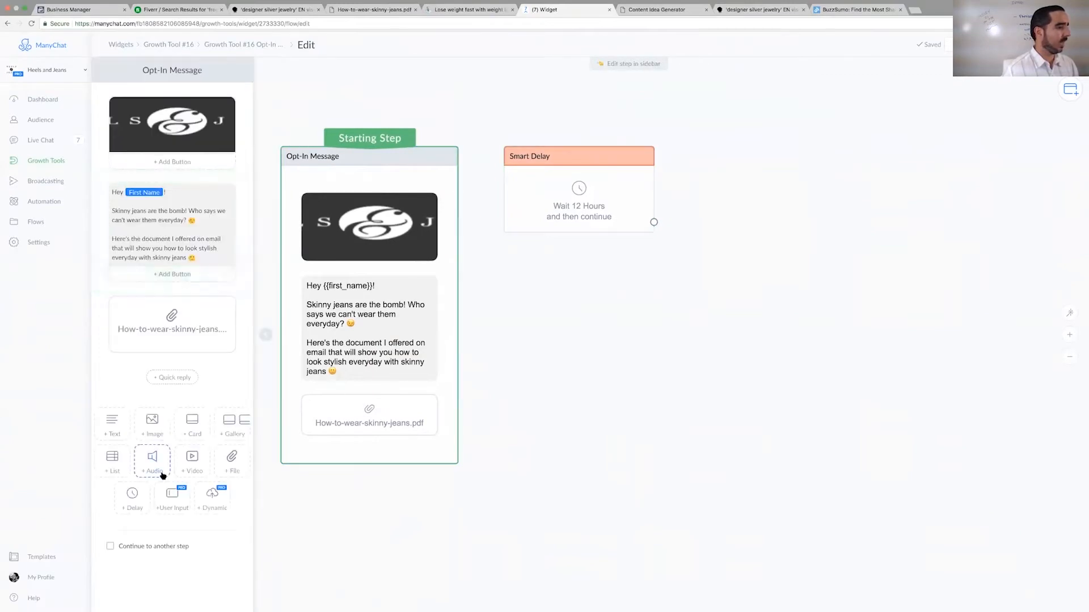
left_click(110, 546)
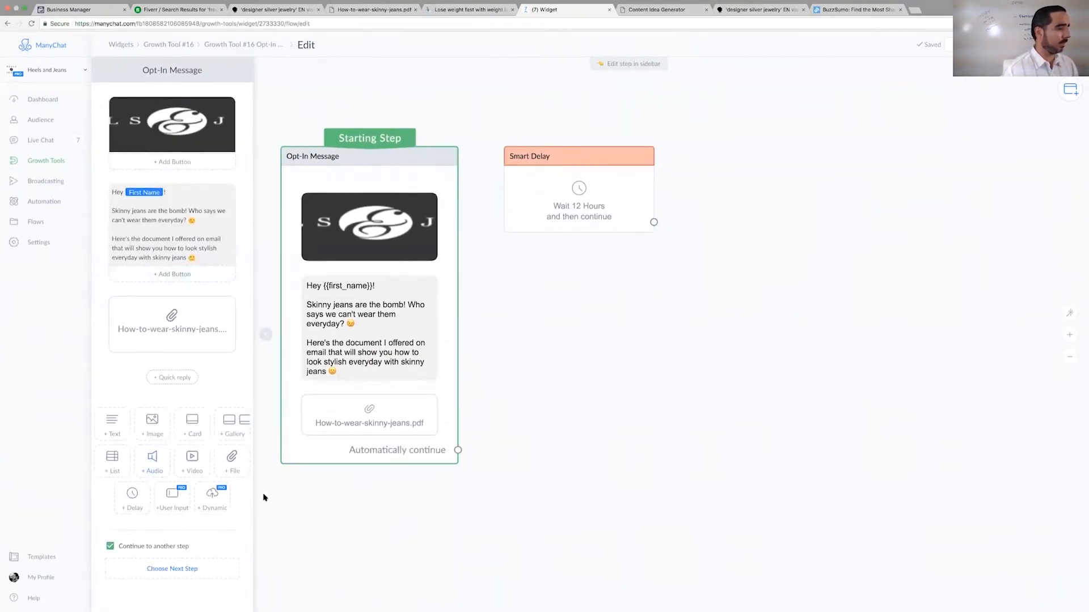
left_click(458, 450)
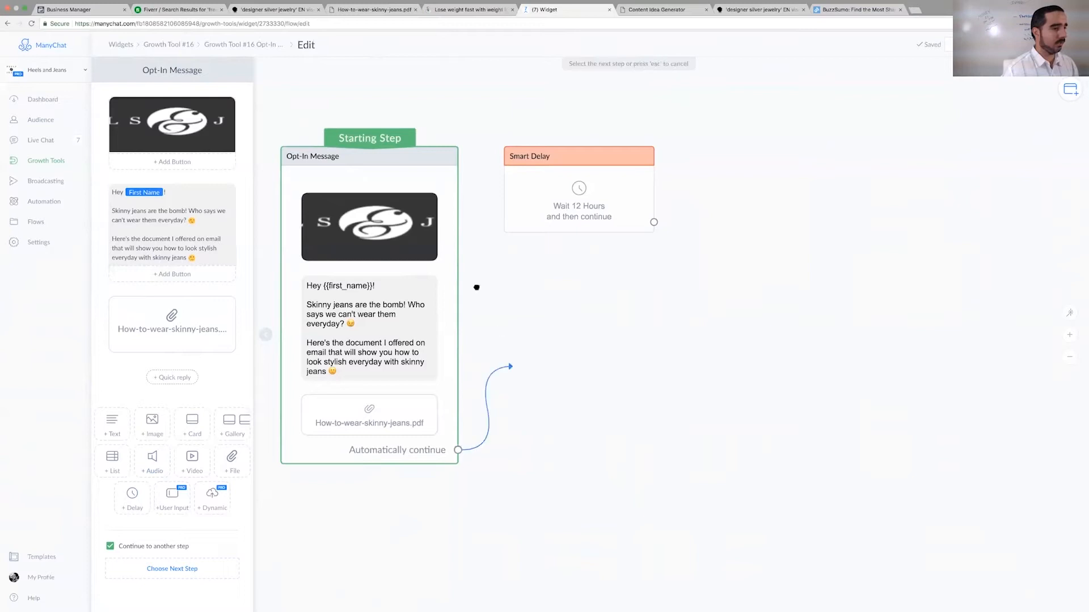
left_click(503, 163)
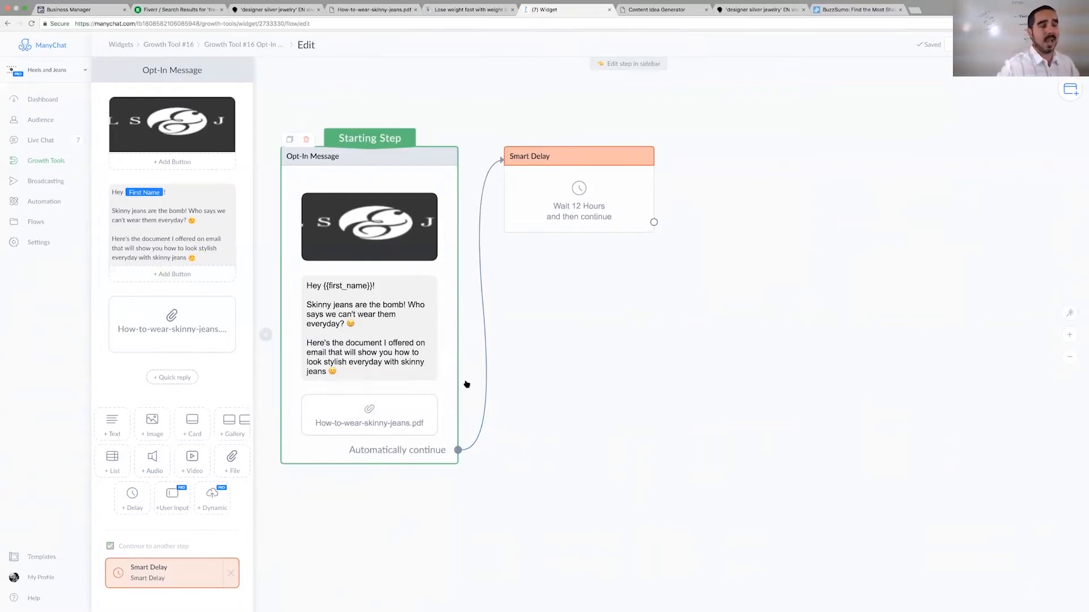
Step: Add a Send Message step connected to the output of the Smart Delay and select it for editing
left_click_drag(654, 222, 813, 214)
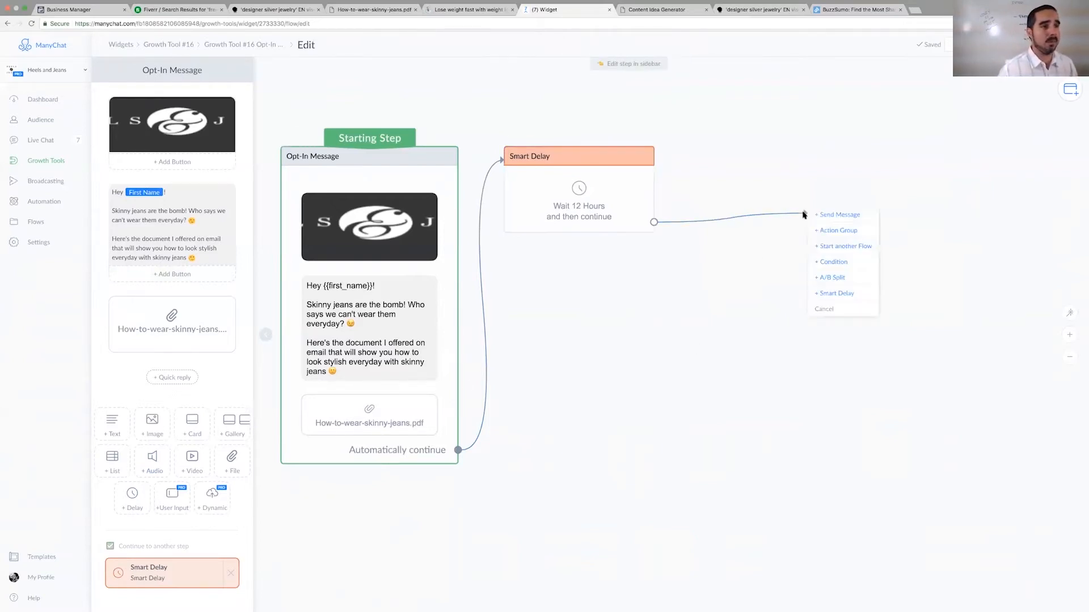
left_click(823, 215)
left_click(882, 267)
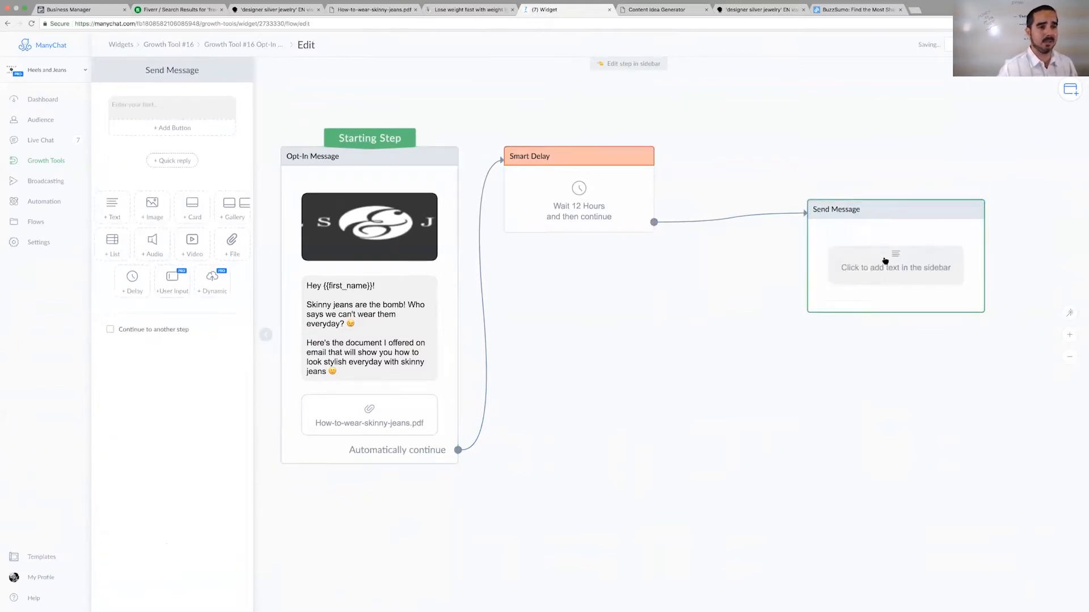
Step: Start the new message with "What do you think {{first_name}}?" using the first name variable, followed by "Do you now think you can pull of the style?"
left_click(179, 101)
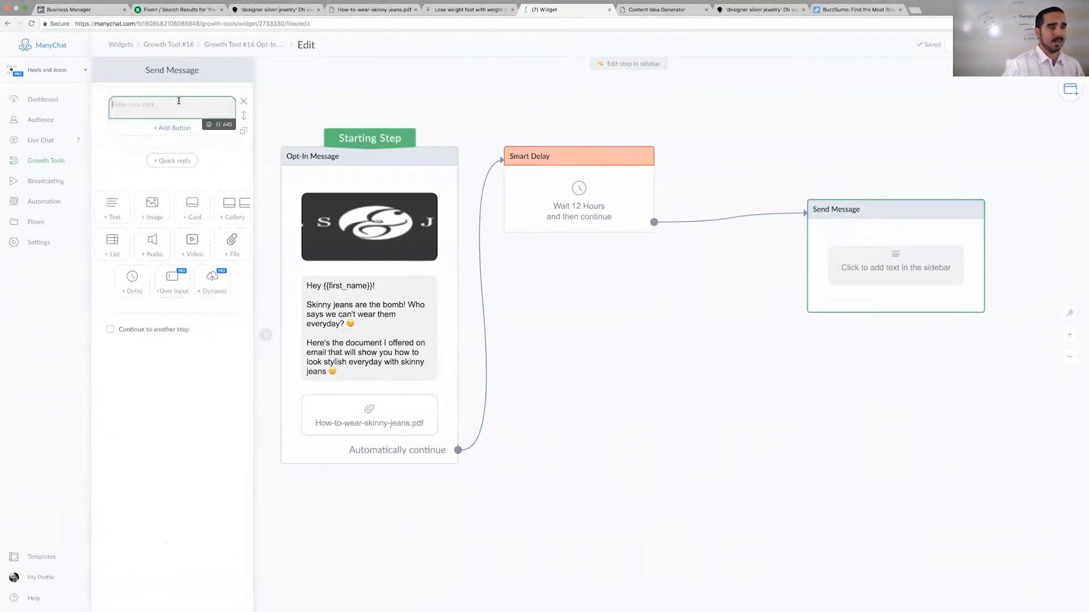
type("What do you think")
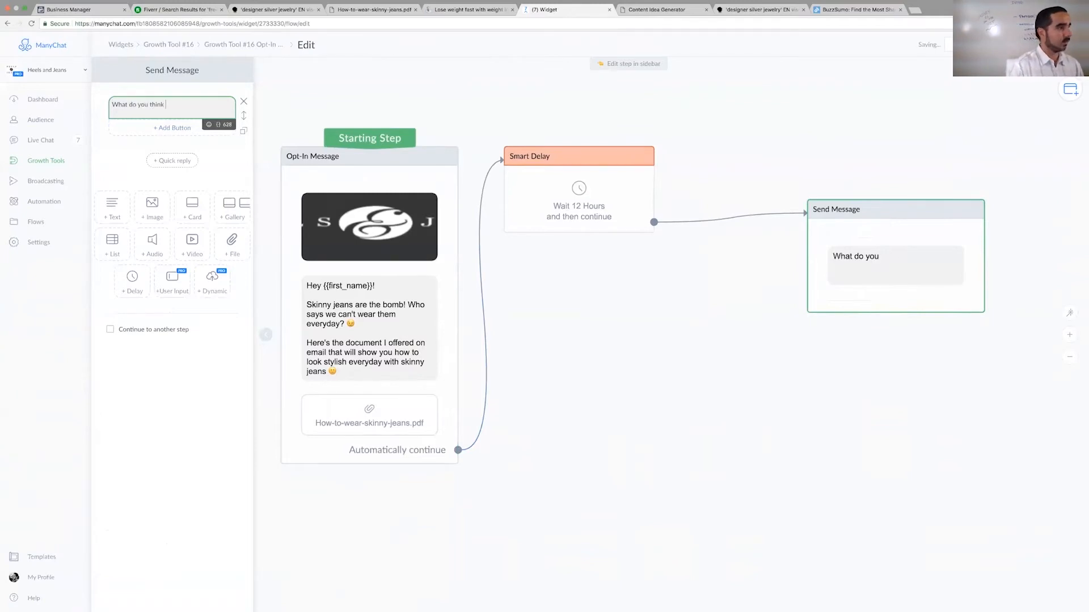
left_click(218, 124)
left_click(167, 146)
type("?")
key("Return")
type("Do you now think you can pull of the ")
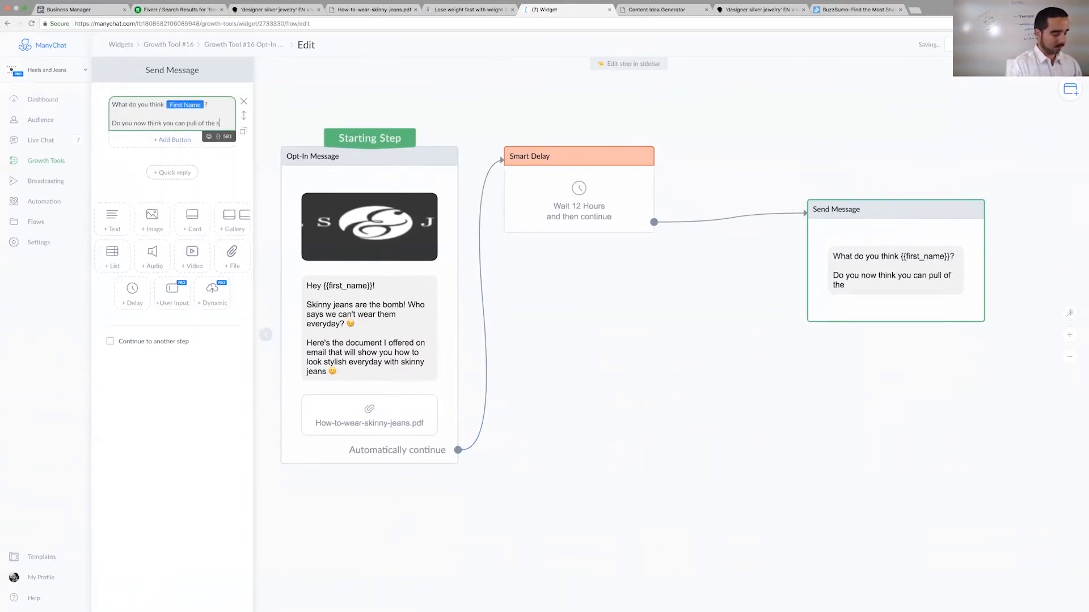
type("style")
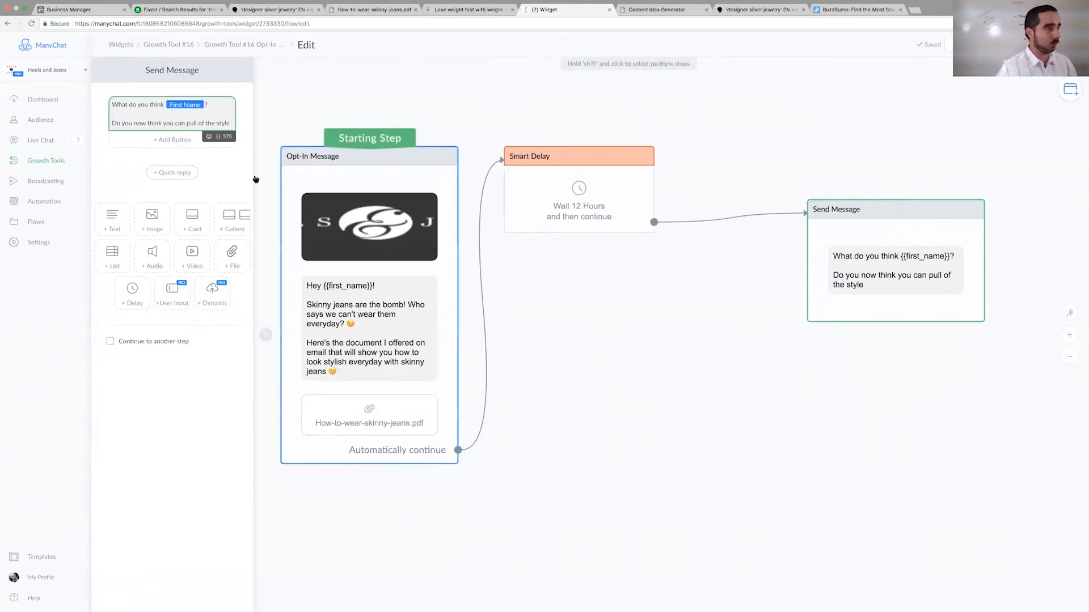
type("?")
Step: Add the separate lines "I'm sure you do!" and "I got an offer just for you today." to the message
key("Return")
key("Return")
type("I'm sure you do!")
key("Return")
key("Return")
type("I got an offer just for you today/")
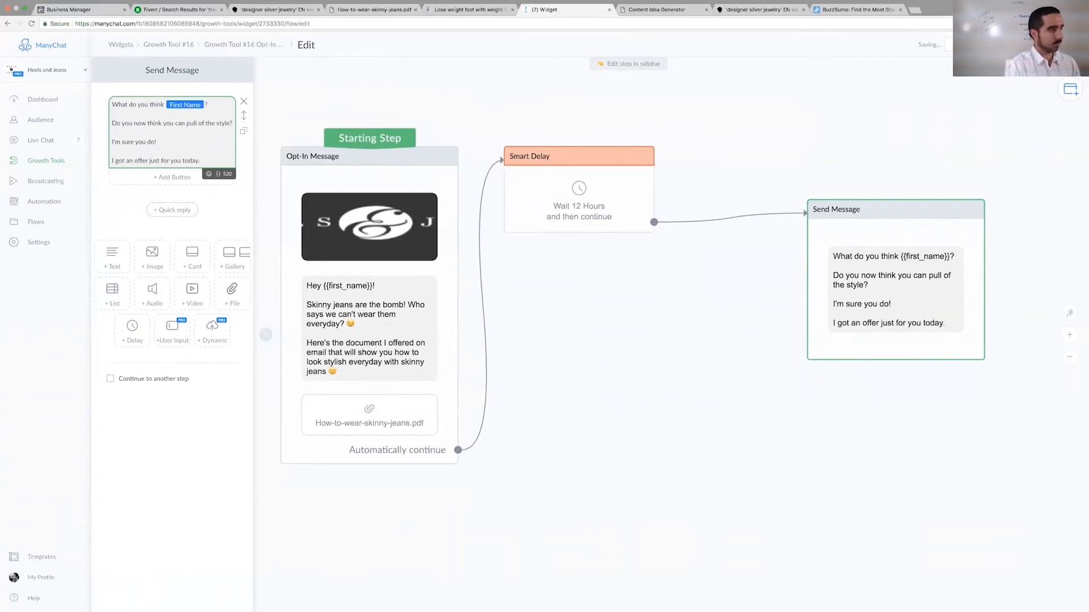
Step: Append "I have a hot seller on Amazon, stylish pair of skinny jeans, you can get them today for 40% off." and "Are you interested?"
type(" I have a hot seller on Amazon, stylish pair of skinny jeams.")
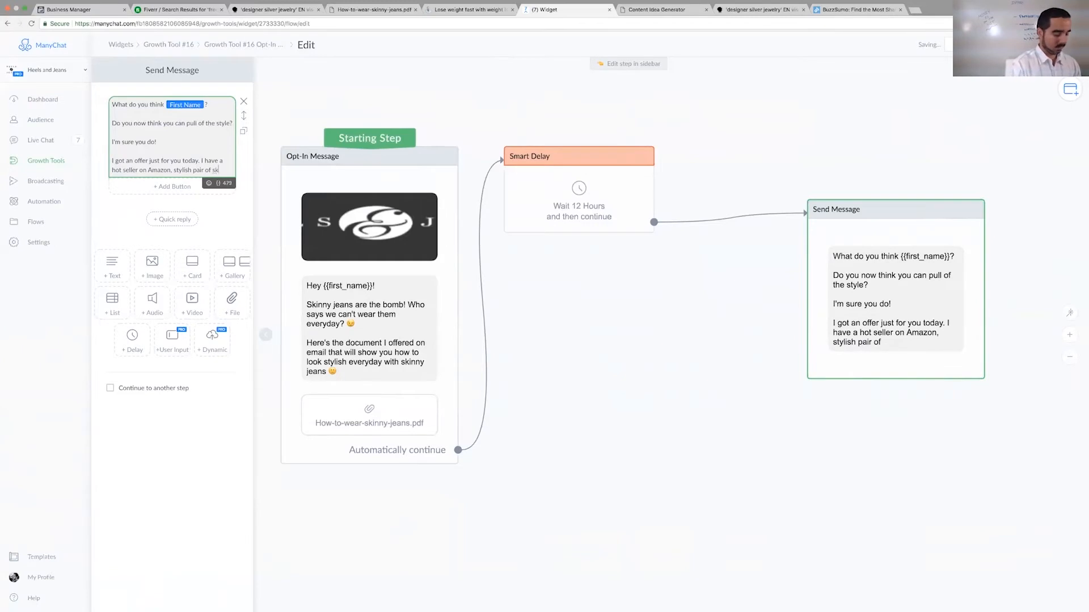
key("BackSpace")
key("BackSpace")
key("BackSpace")
type("ns, you can get them today for jh")
key("BackSpace")
key("BackSpace")
type("40% off.")
key("Return")
key("Return")
type("Are you interested?")
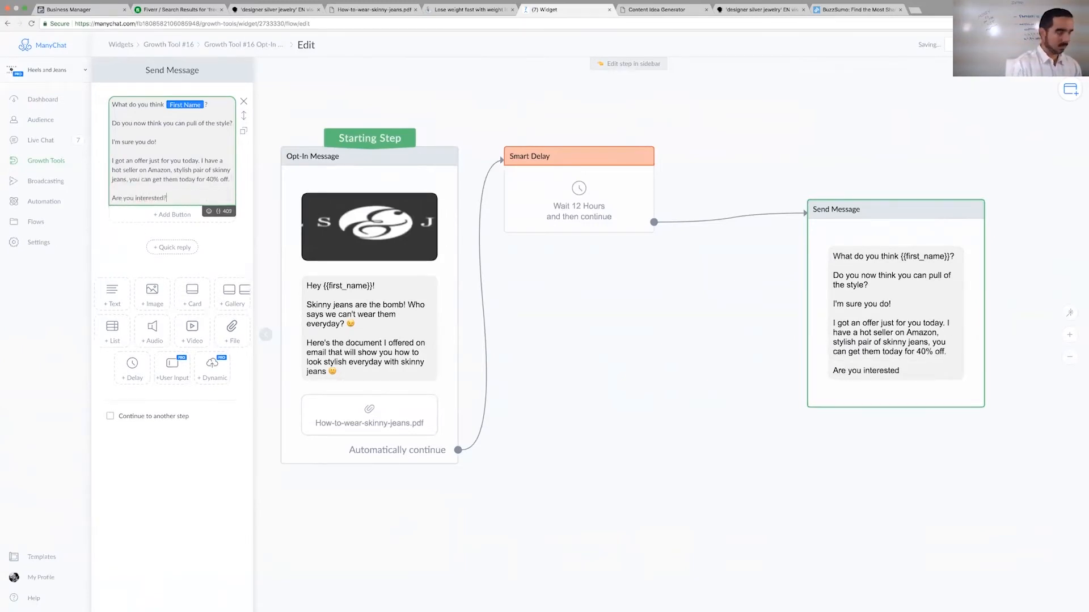
Step: Add two buttons titled "Heck Yes!" and "Not into Jeans" below the offer message
left_click(173, 214)
type("Heck Yes!")
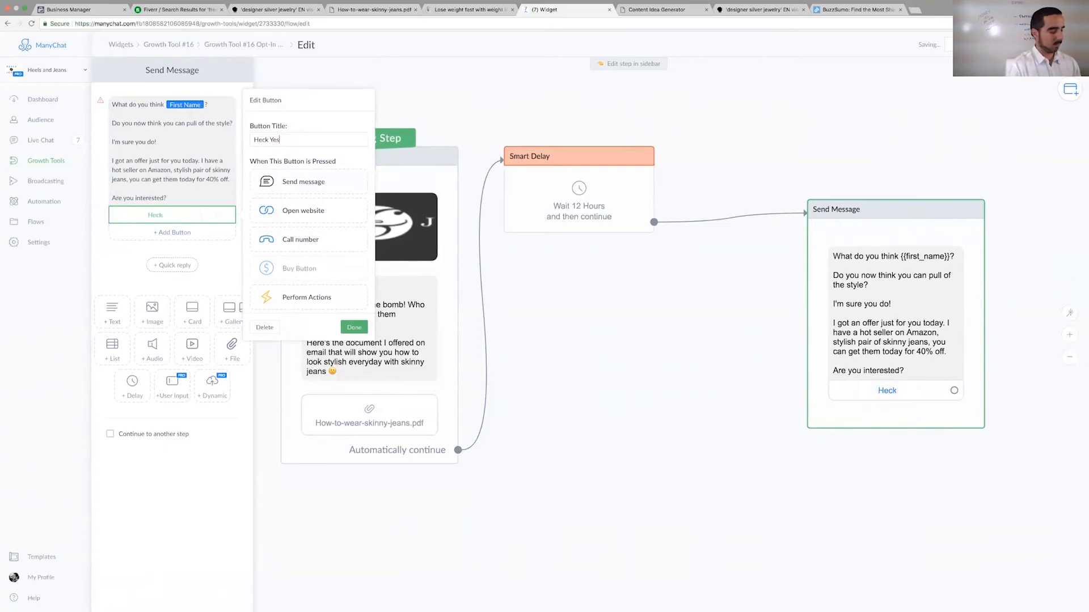
left_click(207, 233)
type("Not into")
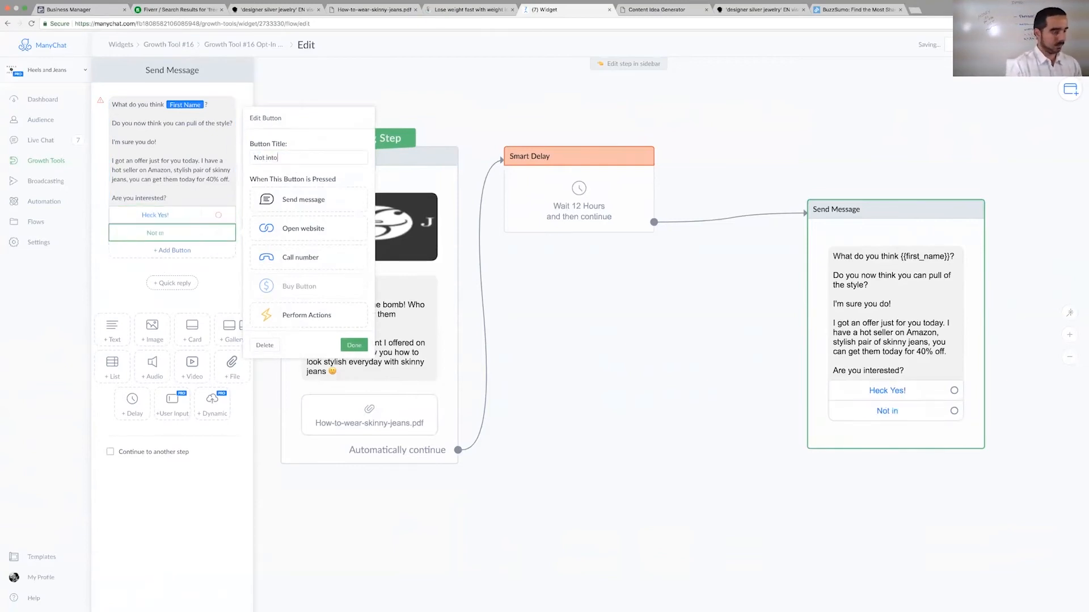
type(" Jeans")
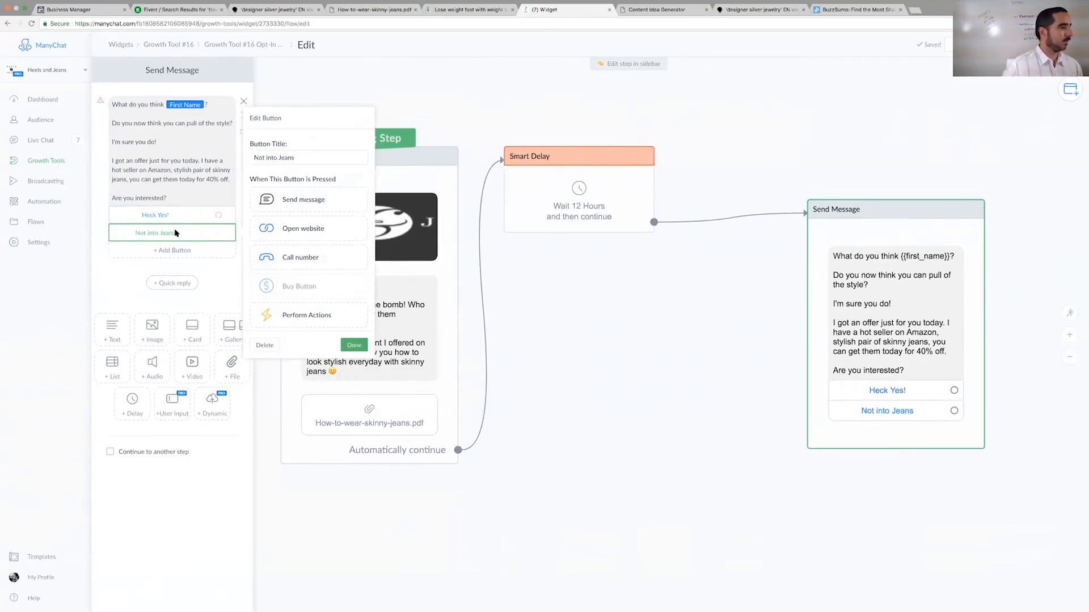
Step: Make the "Not into Jeans" button send a new message and arrange that message step below the offer message on the canvas
left_click(310, 202)
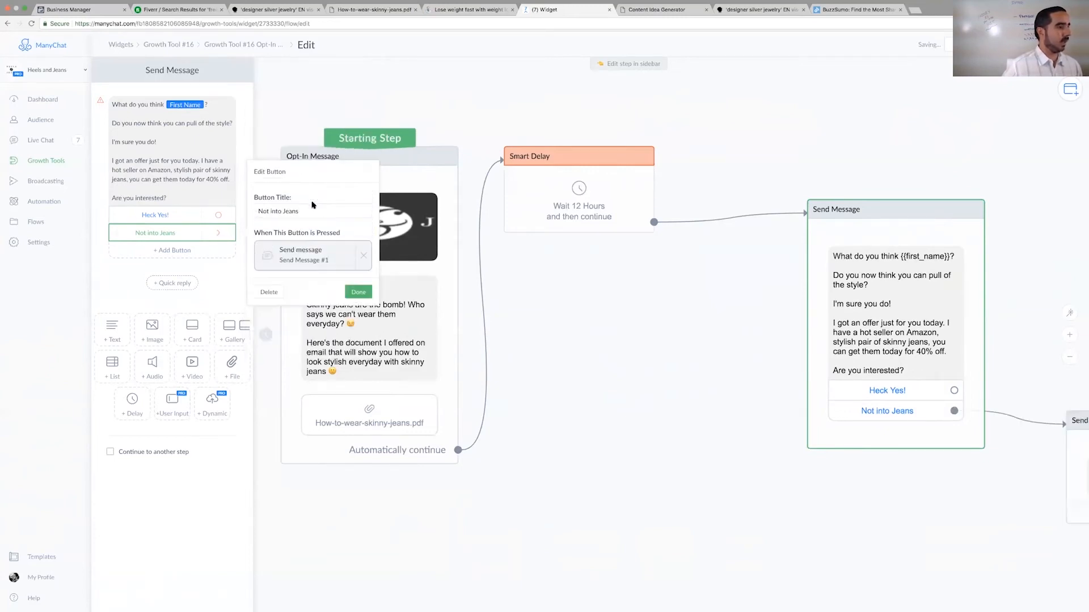
left_click(325, 252)
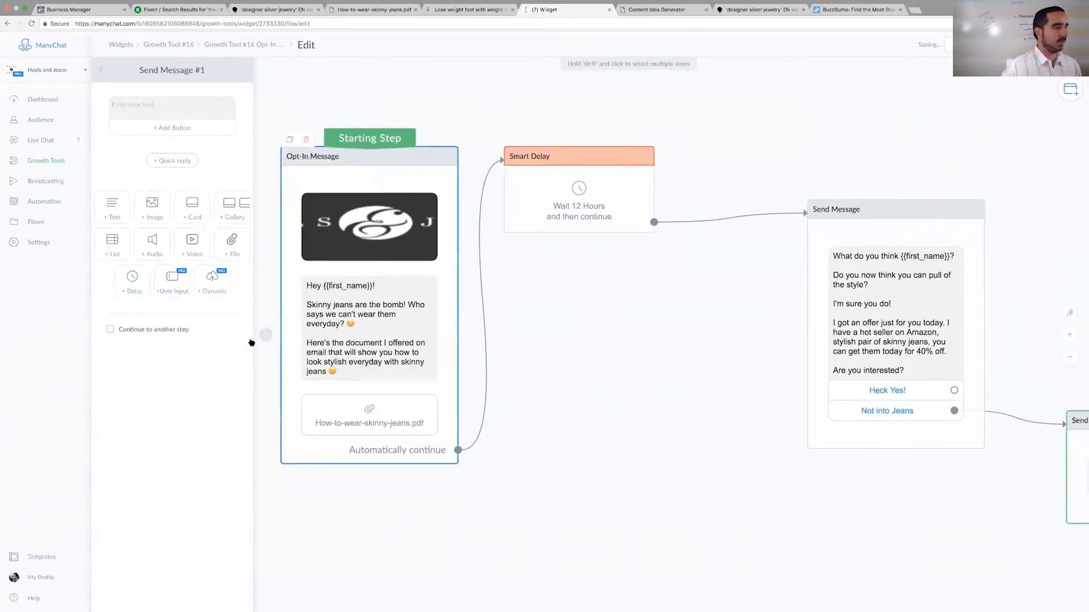
left_click(185, 101)
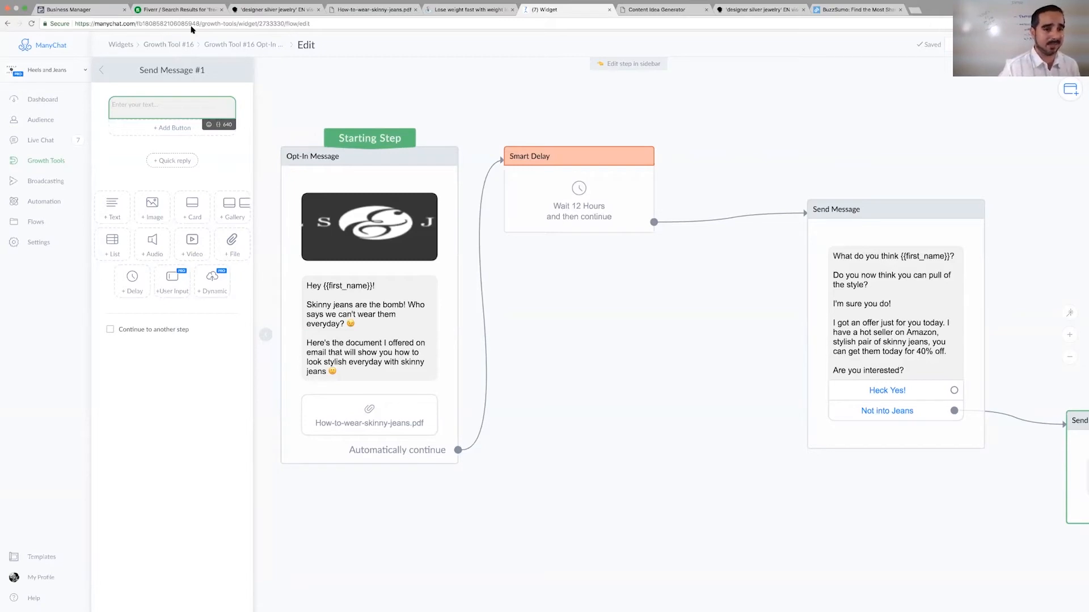
left_click_drag(885, 233, 807, 109)
left_click_drag(1071, 442, 692, 436)
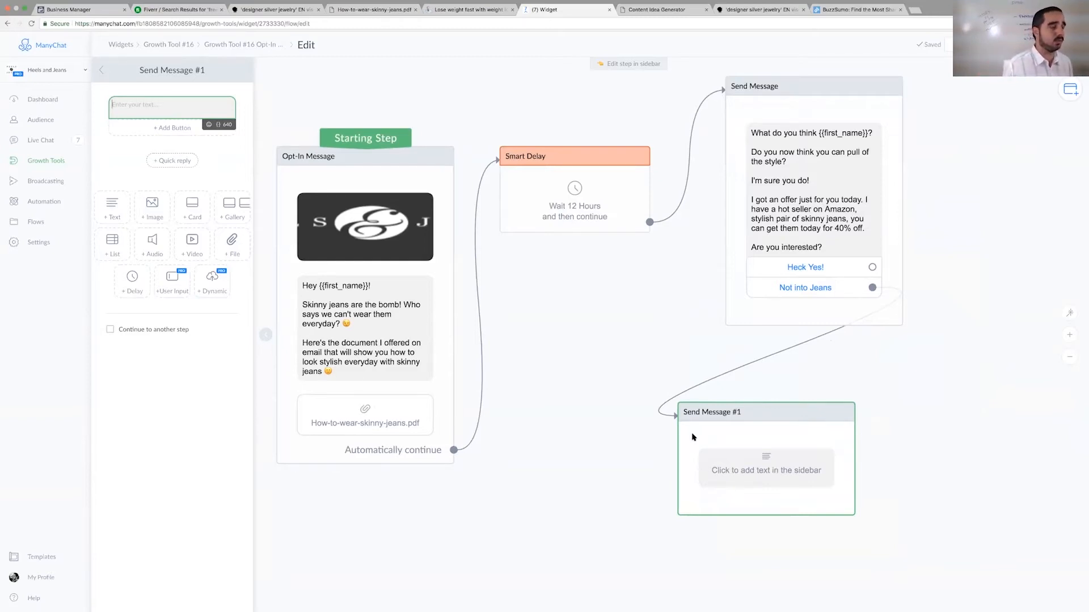
scroll(702, 426, "up", 1)
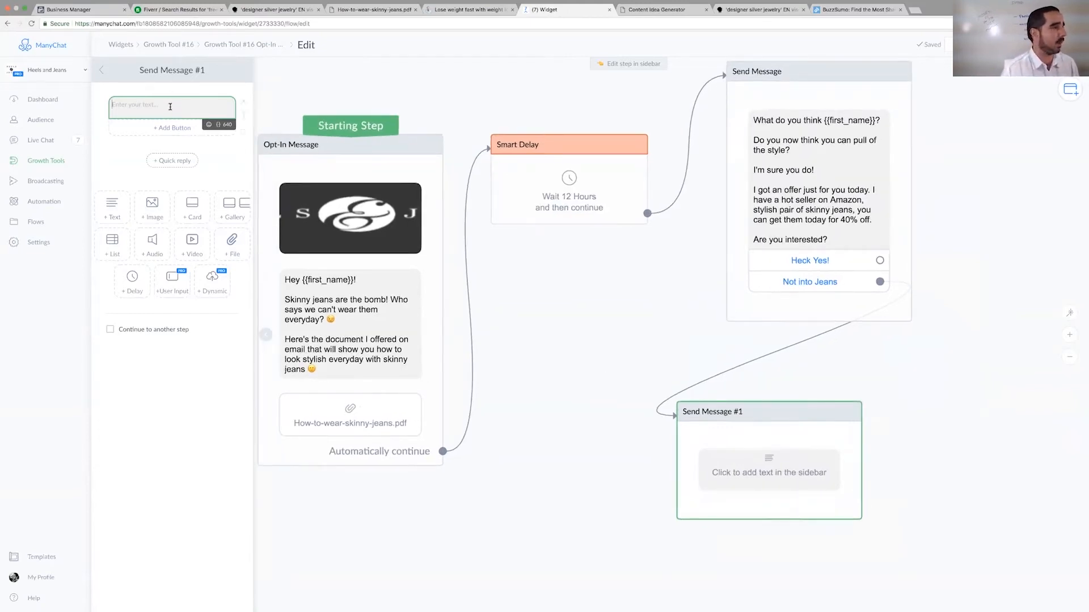
Step: Write the reply "Sorry to hear that {{first_name}}! I won't be bothering you with these offers anymore. Have a great day!" with paragraph spacing
type("Sorry to hear that {{first_name}}!")
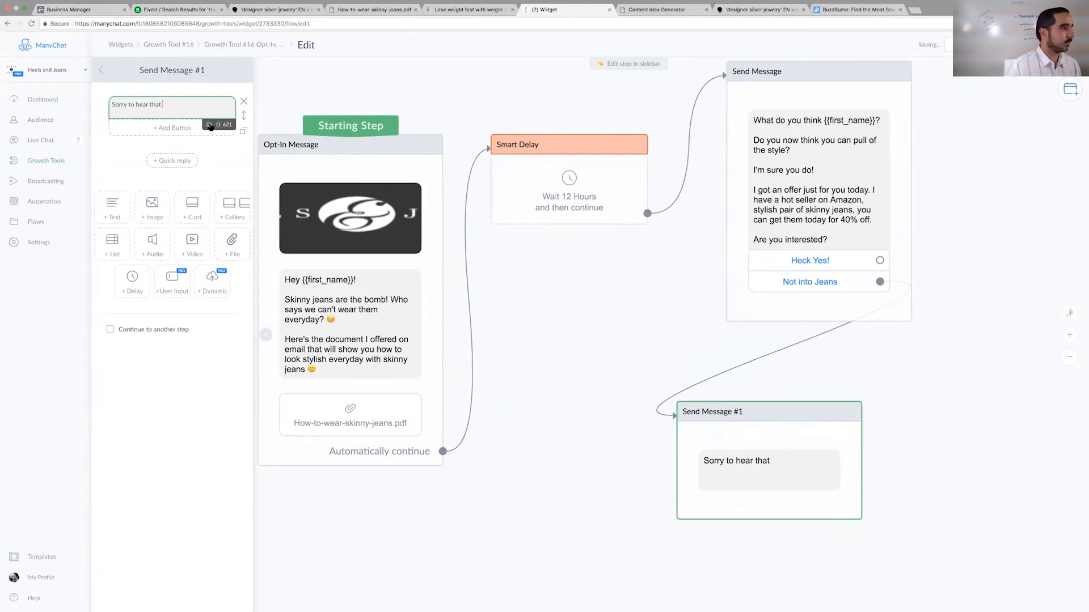
key("Return")
key("Return")
type("I won't be bothering you with these offers anymore. Have a great day!")
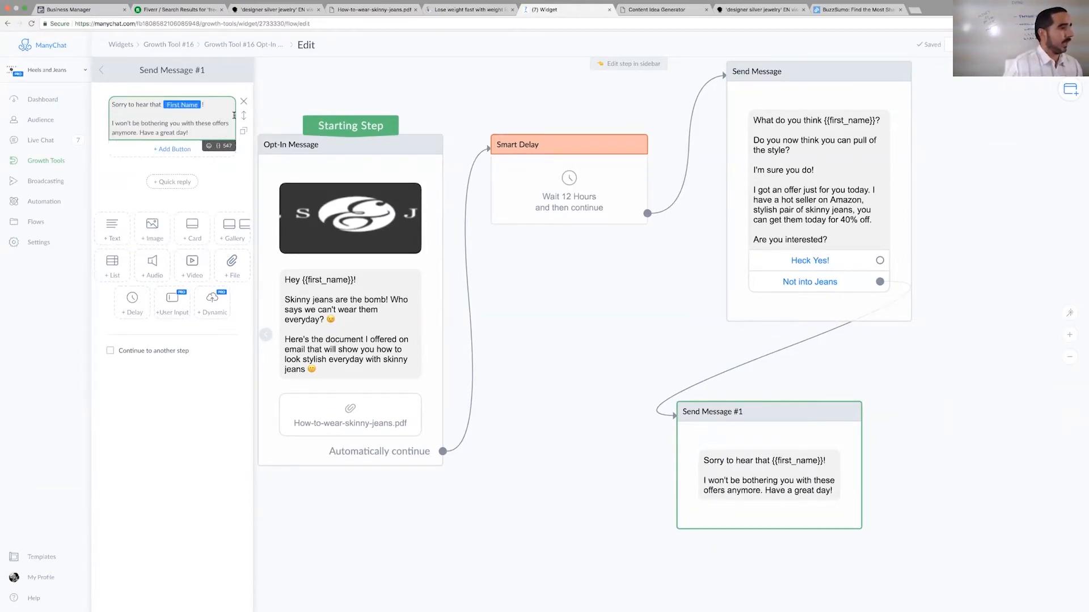
Step: Shift the "Sorry to hear that" message aside on the canvas and add a Perform Actions step next to it
left_click_drag(783, 448, 634, 396)
left_click(1069, 89)
left_click_drag(1042, 118, 812, 462)
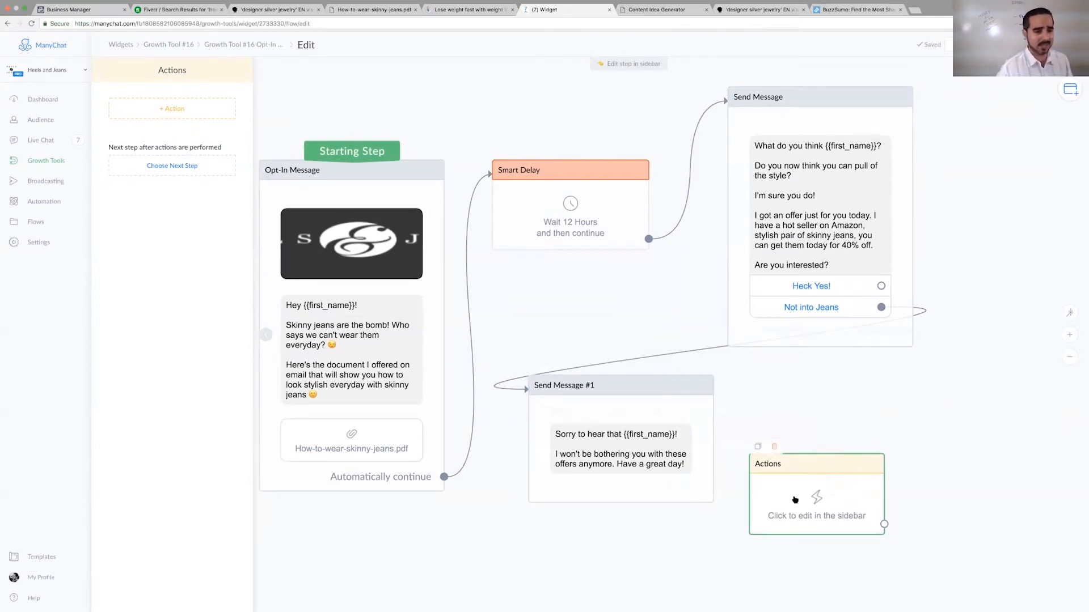
Step: Give the actions step an Add Tag action with the tag "Not into Skinny Jeans" and move the step slightly farther away
left_click(173, 108)
left_click(201, 128)
left_click(200, 120)
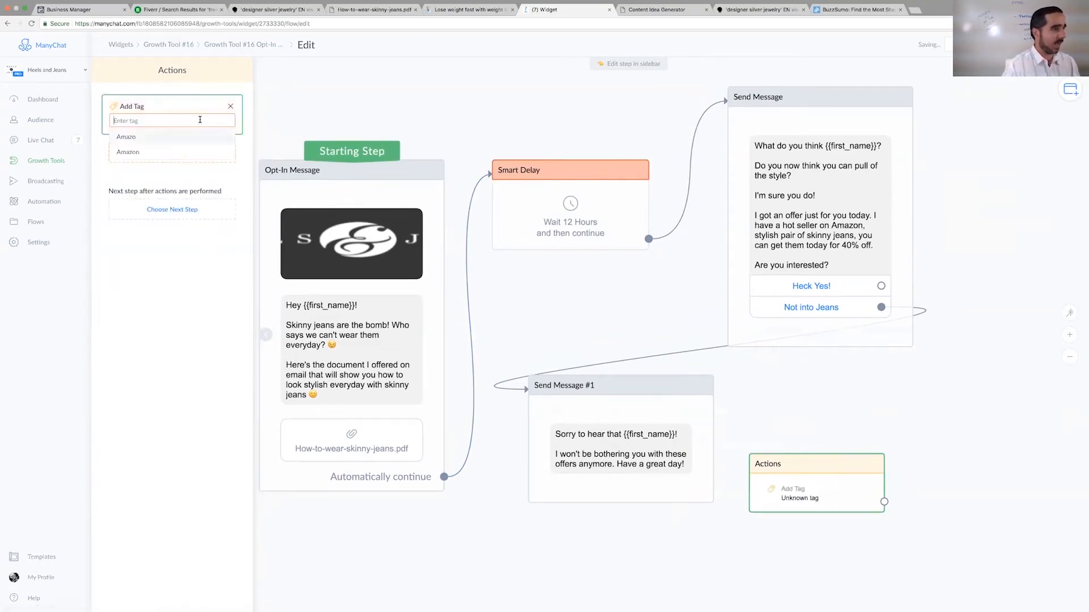
type("Not into Skinny Jeans")
left_click(195, 136)
left_click_drag(795, 505, 853, 549)
Step: Make the "Sorry to hear that" message continue automatically to the tagging actions step
left_click(675, 454)
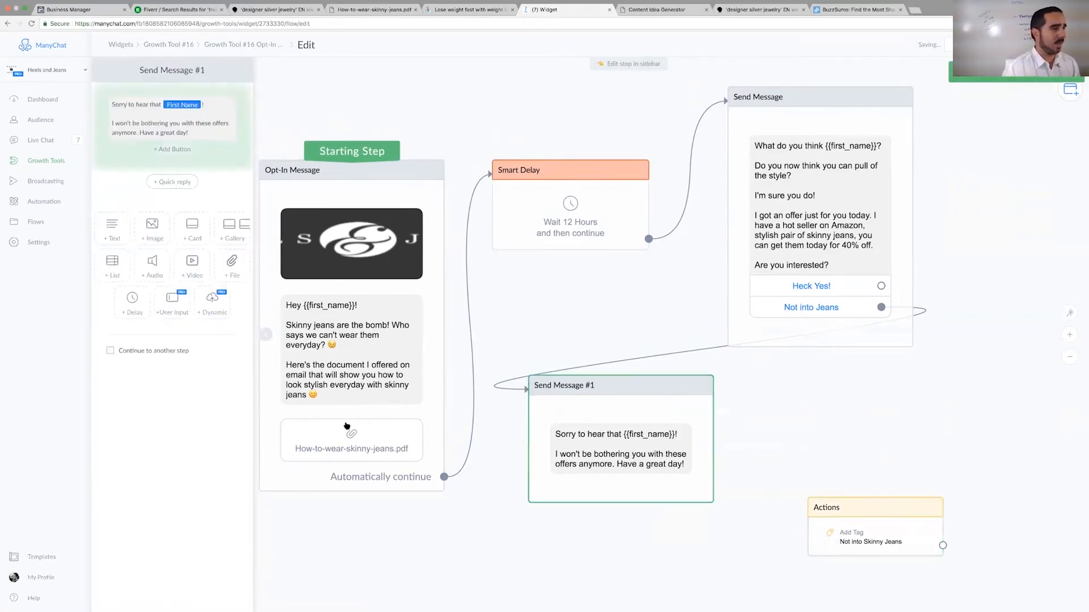
left_click(110, 350)
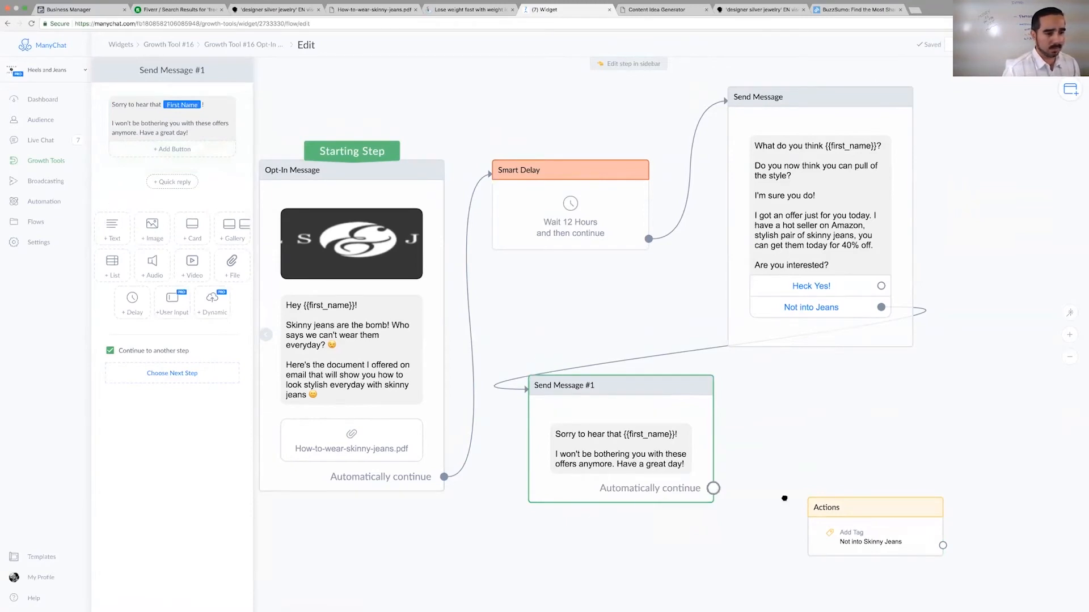
left_click_drag(784, 499, 827, 516)
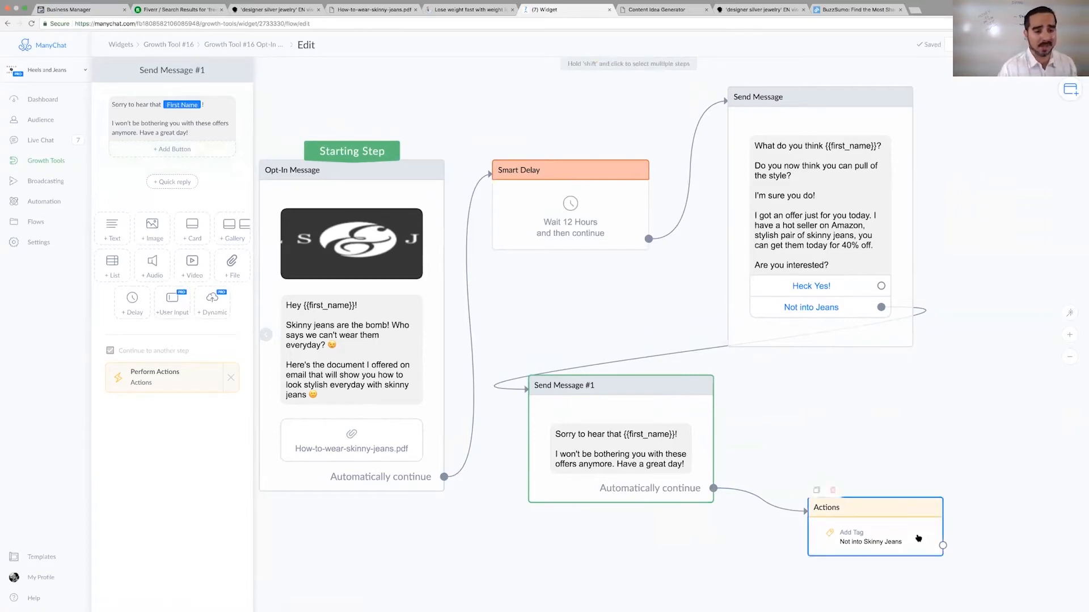
Step: Look over the flow from the opt-in message through the offer message's reply buttons to the tagging action
left_click(863, 307)
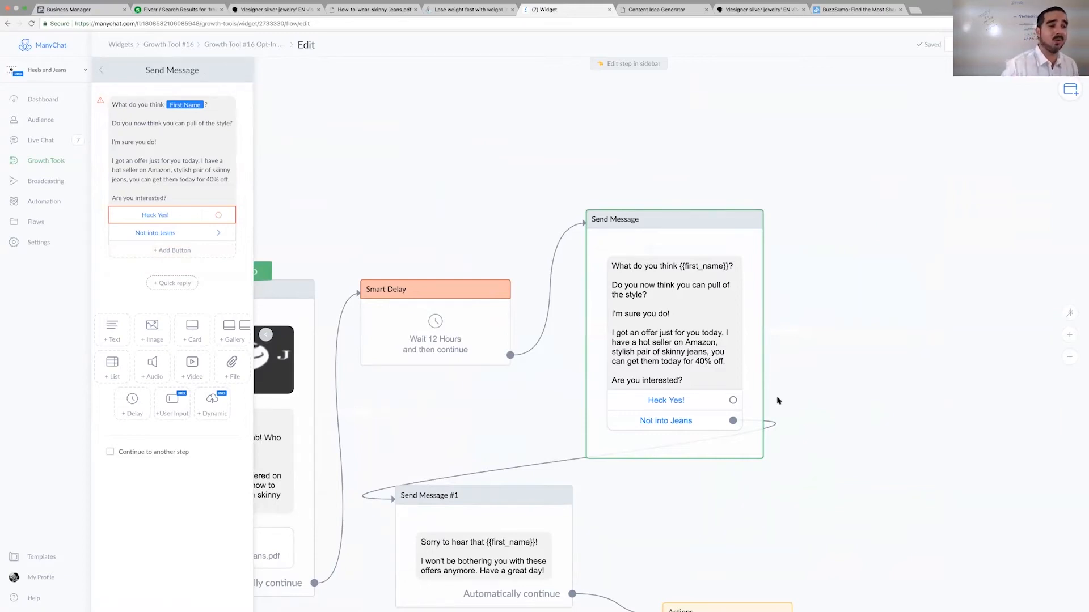
right_click(712, 497)
left_click(706, 498)
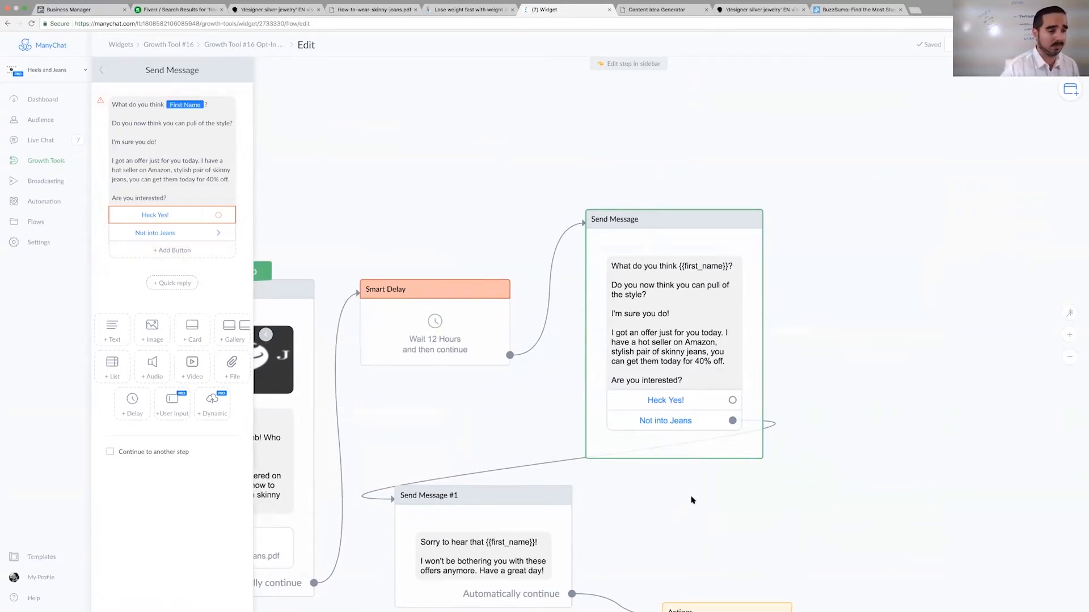
scroll(690, 500, "down", 5)
left_click(737, 444)
left_click_drag(812, 481, 843, 482)
left_click(702, 504)
left_click_drag(538, 469, 661, 466)
left_click(366, 284)
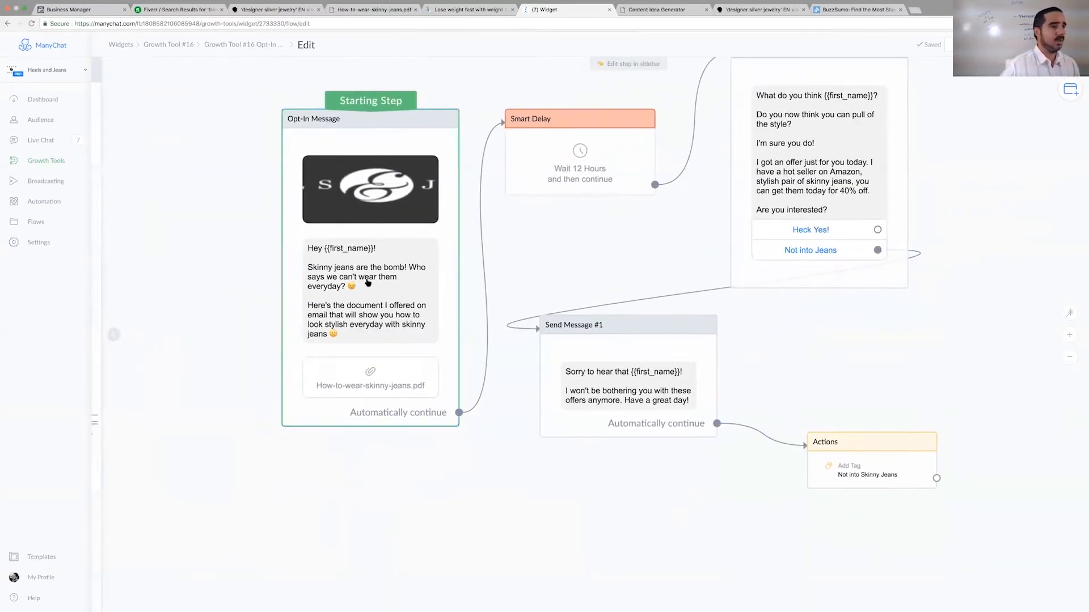
Step: Make the offer message's "Heck Yes!" button send a new message
left_click(783, 238)
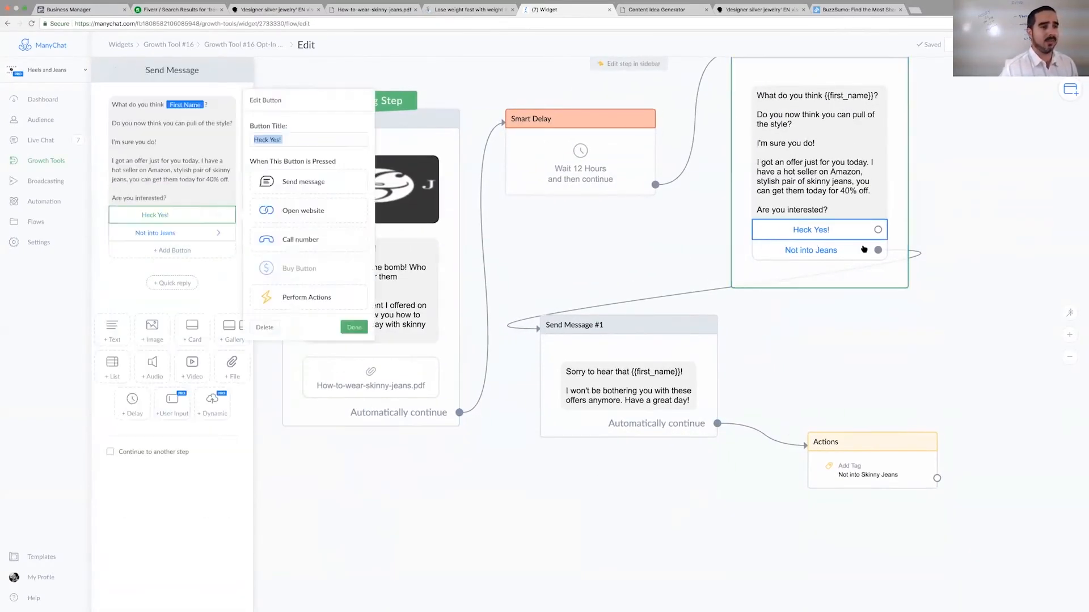
left_click(286, 183)
left_click(169, 215)
left_click(176, 215)
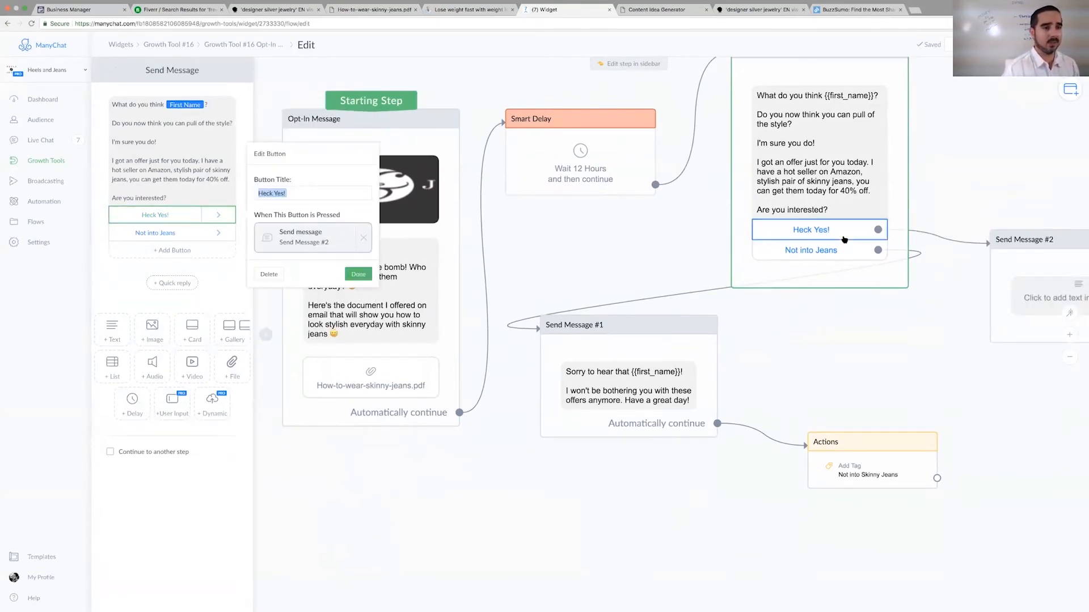
Step: Add a Perform Actions step with an Add Tag action using the tag "Interested in Promos"
left_click(1071, 89)
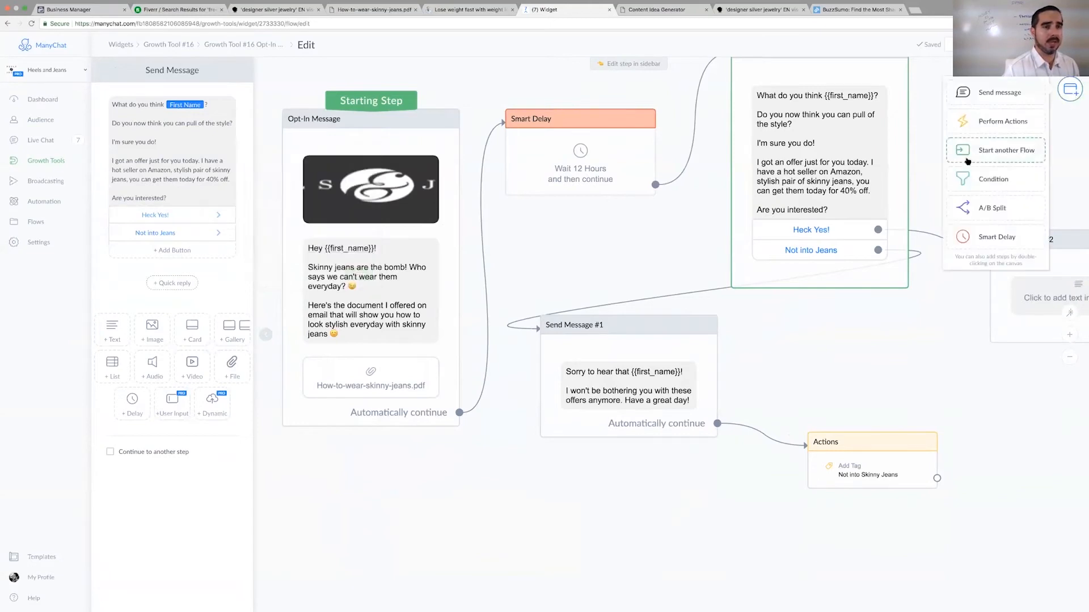
left_click(974, 116)
left_click(172, 109)
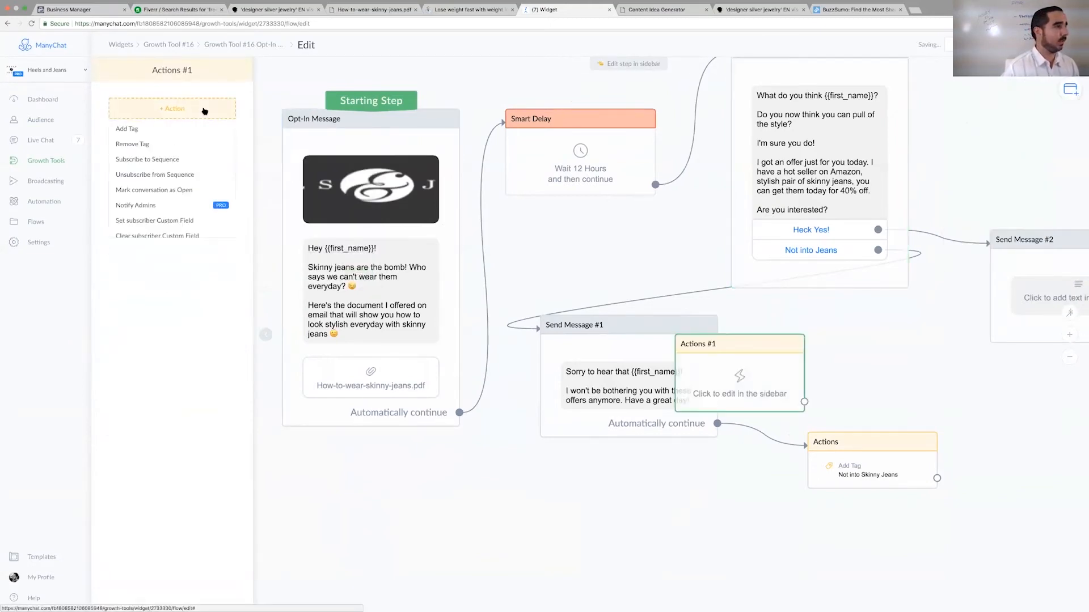
left_click(162, 127)
left_click(165, 120)
type("Interested in Promos")
key("Return")
Step: Place the "Interested in Promos" actions step beside the offer message and shift the empty follow-up message farther away on the canvas
left_click_drag(922, 321, 697, 226)
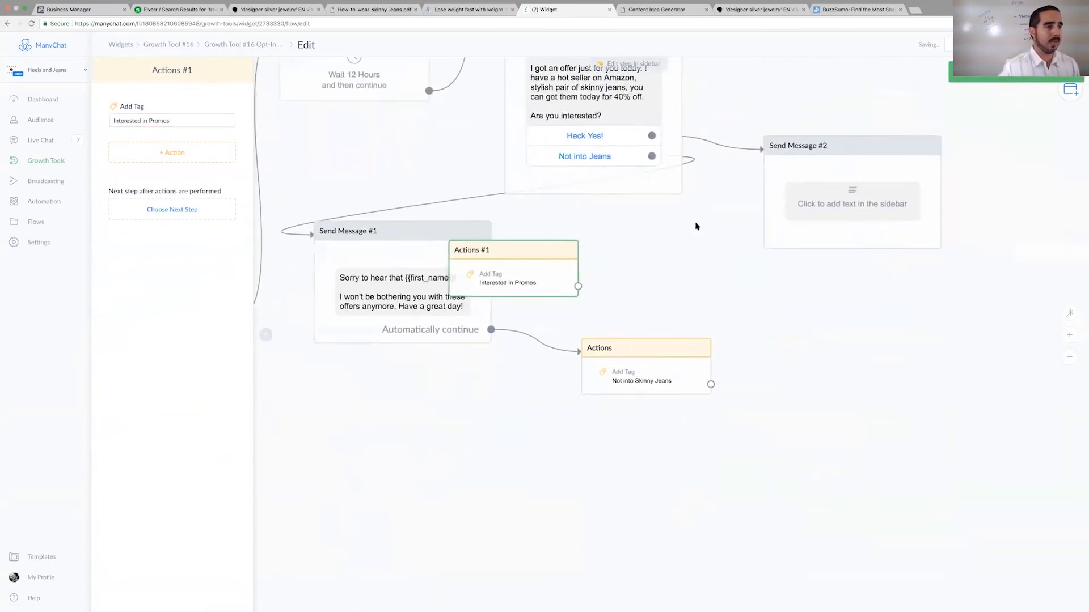
left_click_drag(543, 264, 756, 229)
left_click_drag(824, 187, 994, 187)
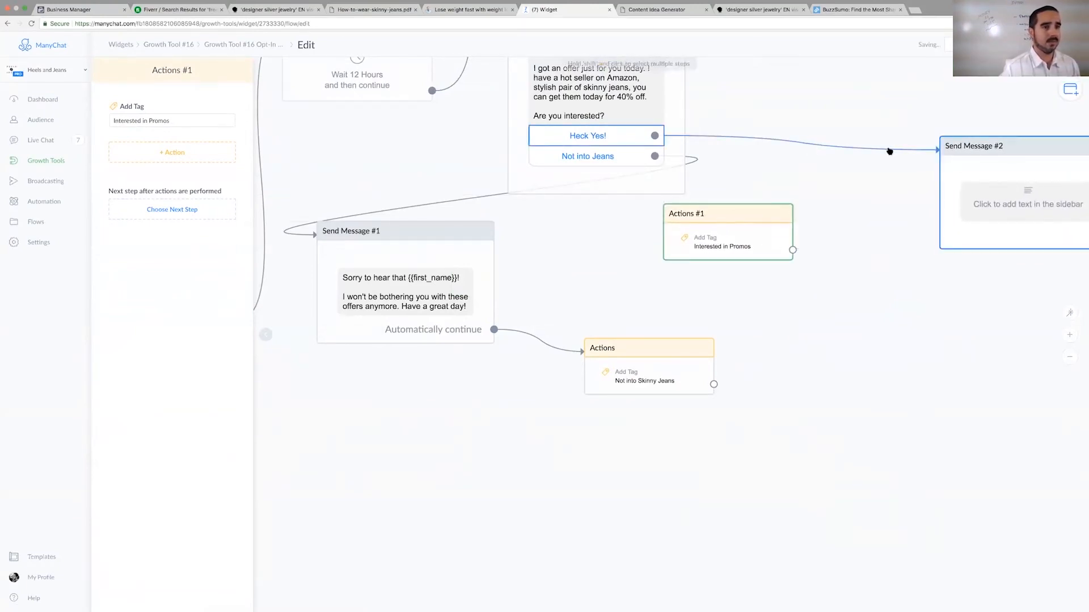
Step: Reroute the "Heck Yes!" button to the "Interested in Promos" actions step and connect that step to the empty message
left_click(654, 135)
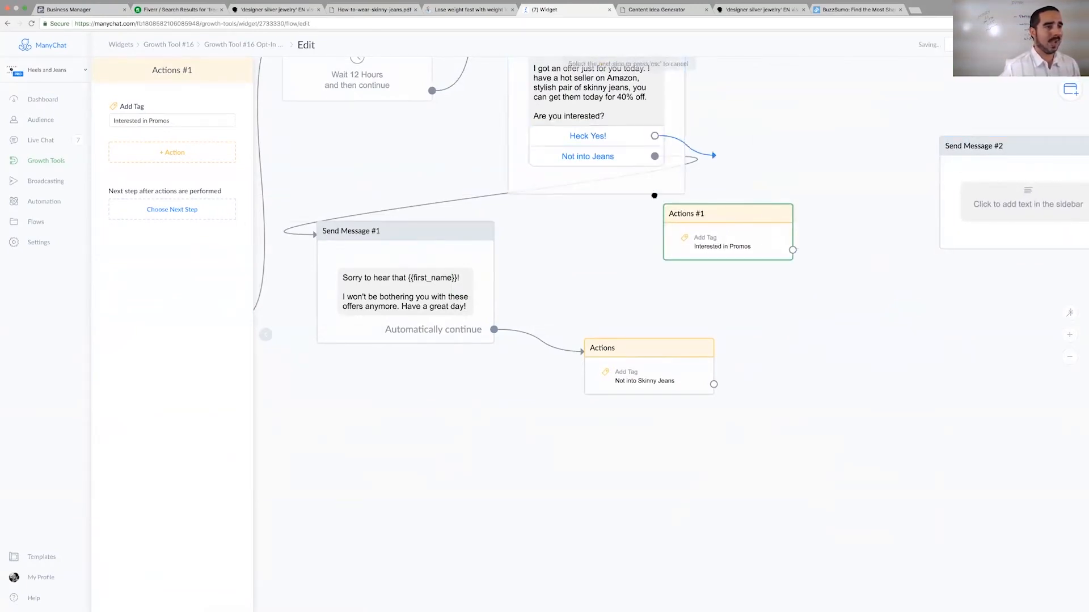
left_click(669, 214)
left_click(792, 249)
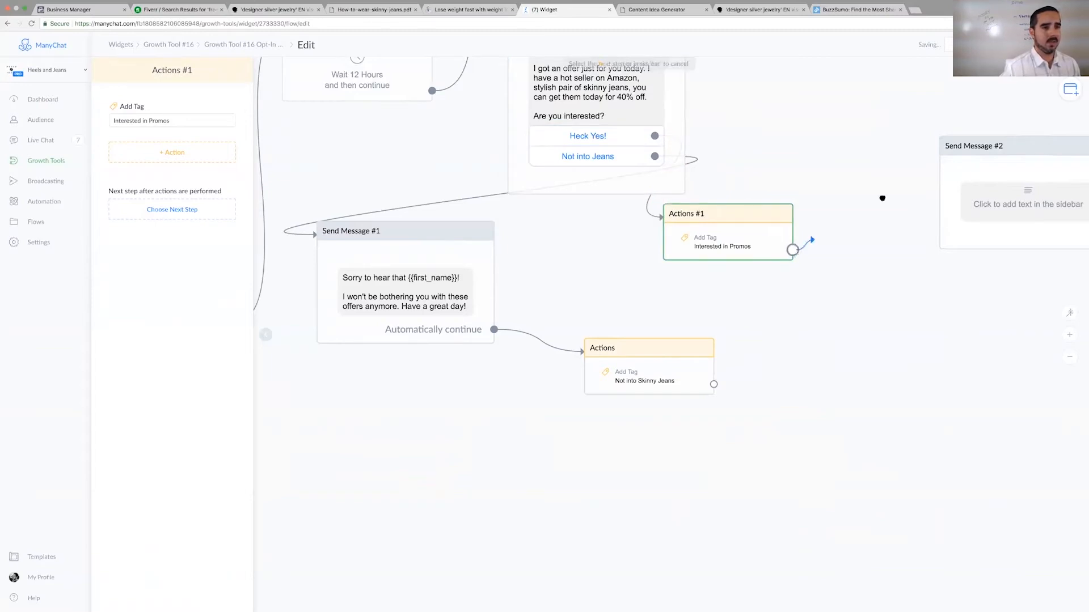
left_click(995, 227)
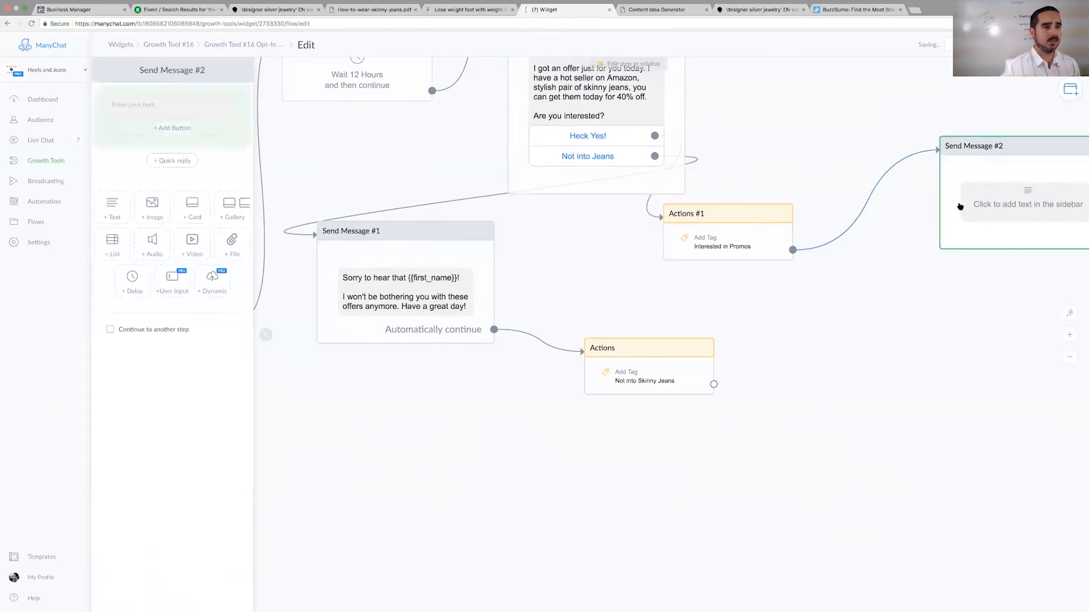
Step: Start the empty message's text with "Great!" and, below a blank line, "You will love these jeans" plus the First Name variable and "!"
left_click(224, 116)
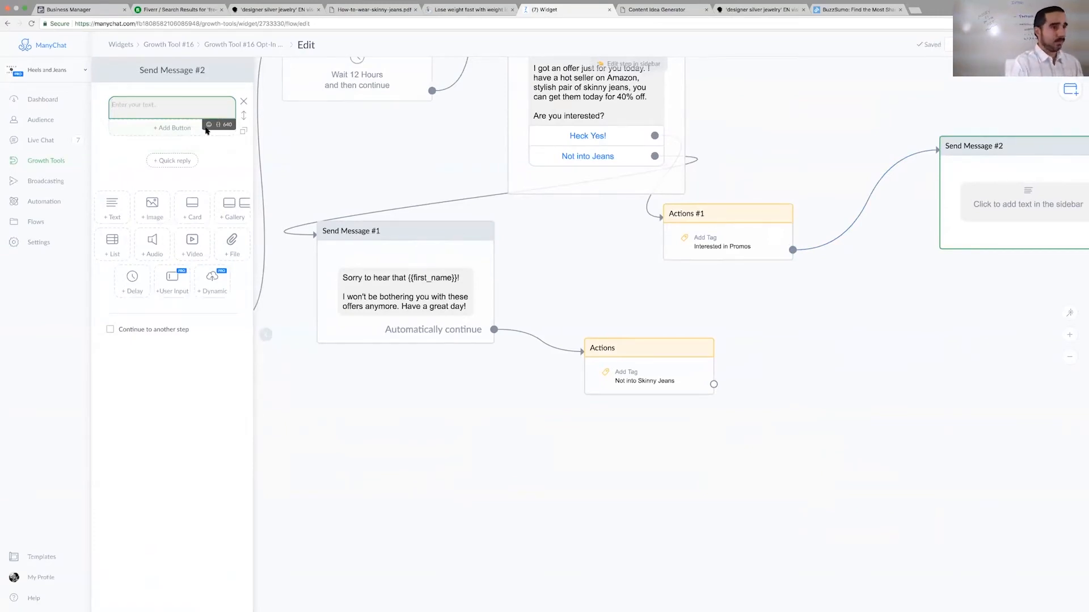
type("Great!")
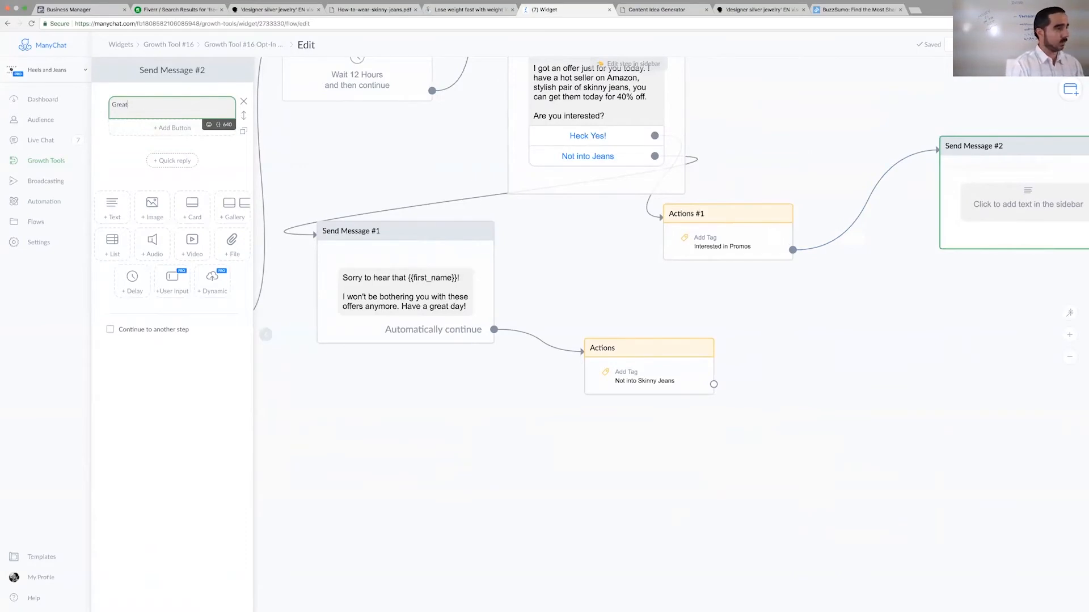
key("Return")
key("Return")
type("You will o")
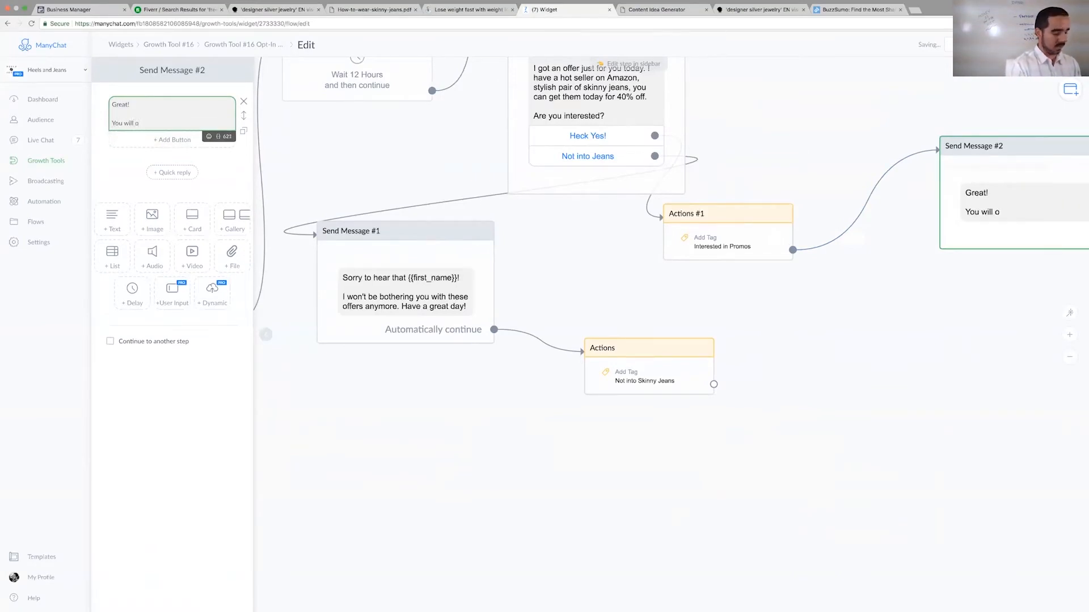
key("BackSpace")
type("love these jeans")
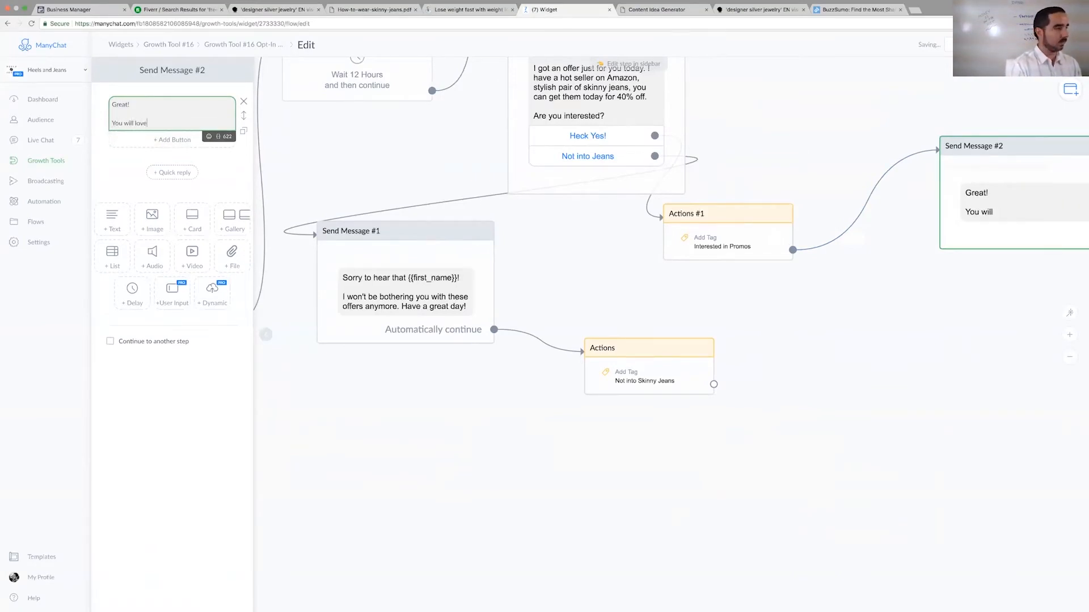
left_click(219, 136)
left_click(225, 123)
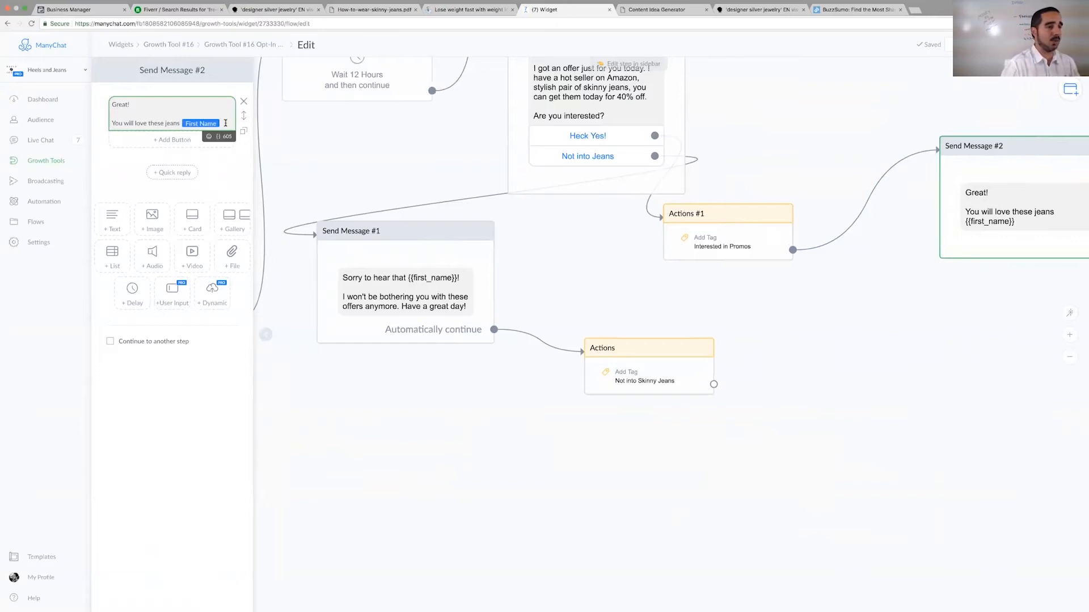
type("!")
Step: Add the spaced lines "Here's what you need to do.", "Step 1: Click below SHOP NOW" and "Step 2: Add item to cart" to the message
key("Return")
key("Return")
type("Here's what you need to do.")
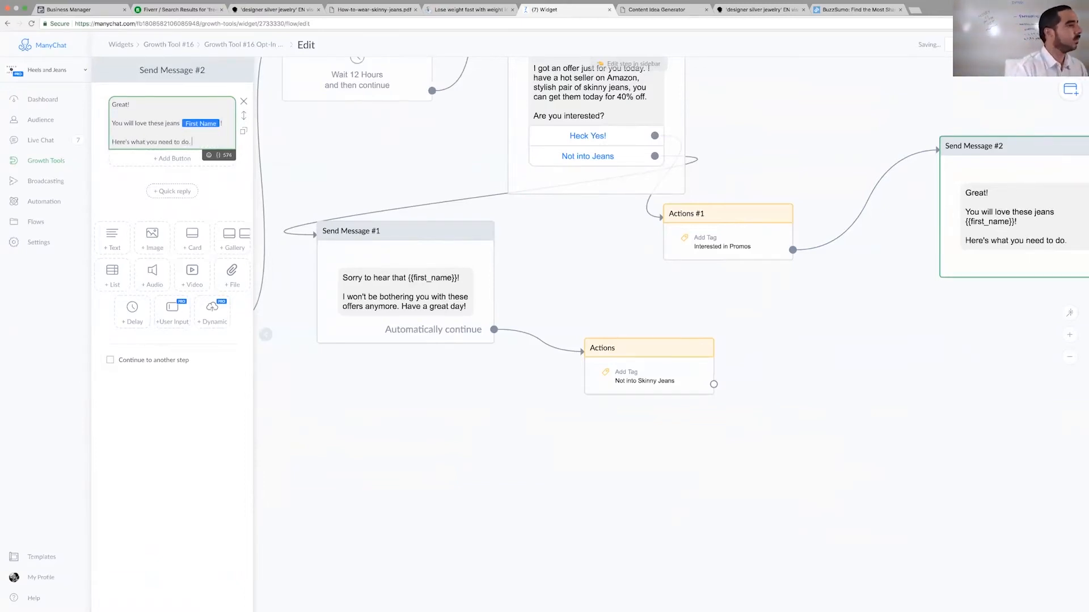
key("Return")
key("Return")
type("Step 1: Click below SHOP NOW")
key("Return")
key("Return")
type("Step 2: Add item to cart")
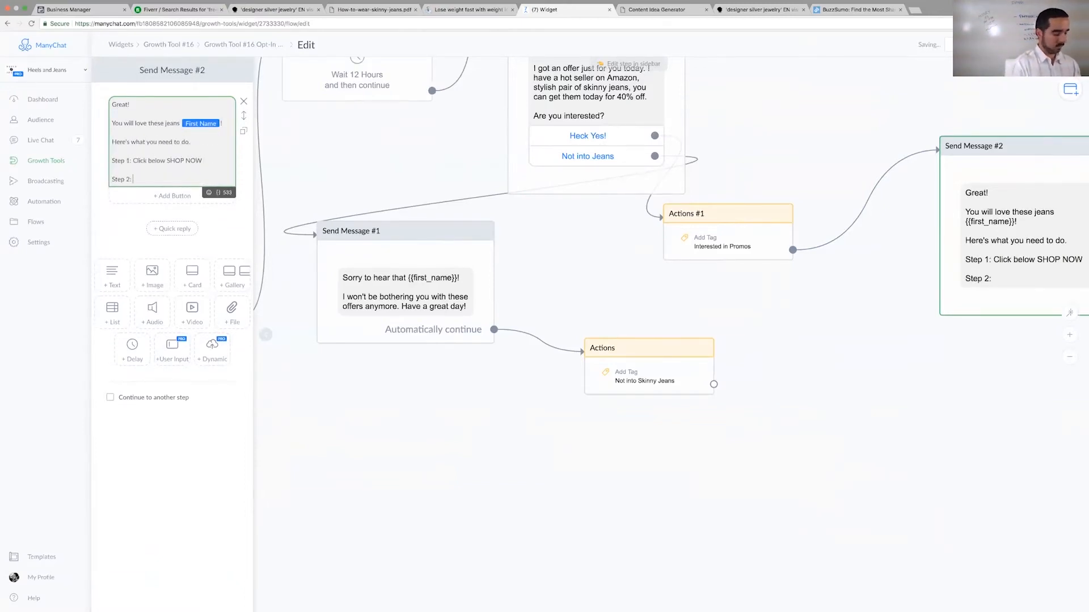
Step: Add the line "Step 3: Use coupon code 40DISC during checkout" to the message, separated by a blank line
key("Return")
key("Return")
type("ASte")
key("BackSpace")
key("BackSpace")
key("BackSpace")
key("BackSpace")
type("Step 3: Use coupon code 40DISC duting")
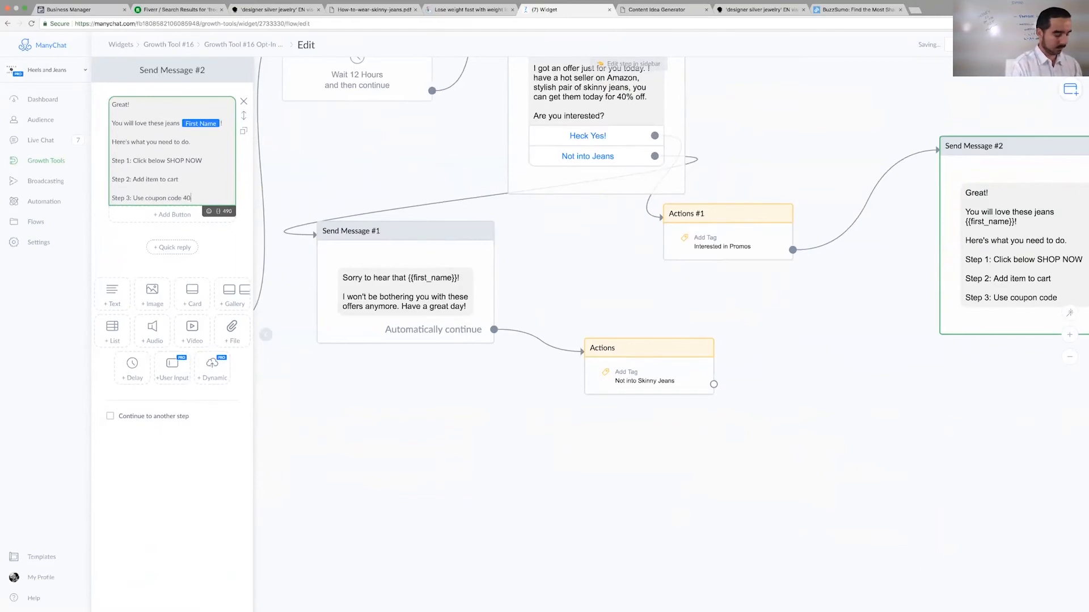
key("BackSpace")
key("BackSpace")
key("BackSpace")
key("BackSpace")
type("ring checkout")
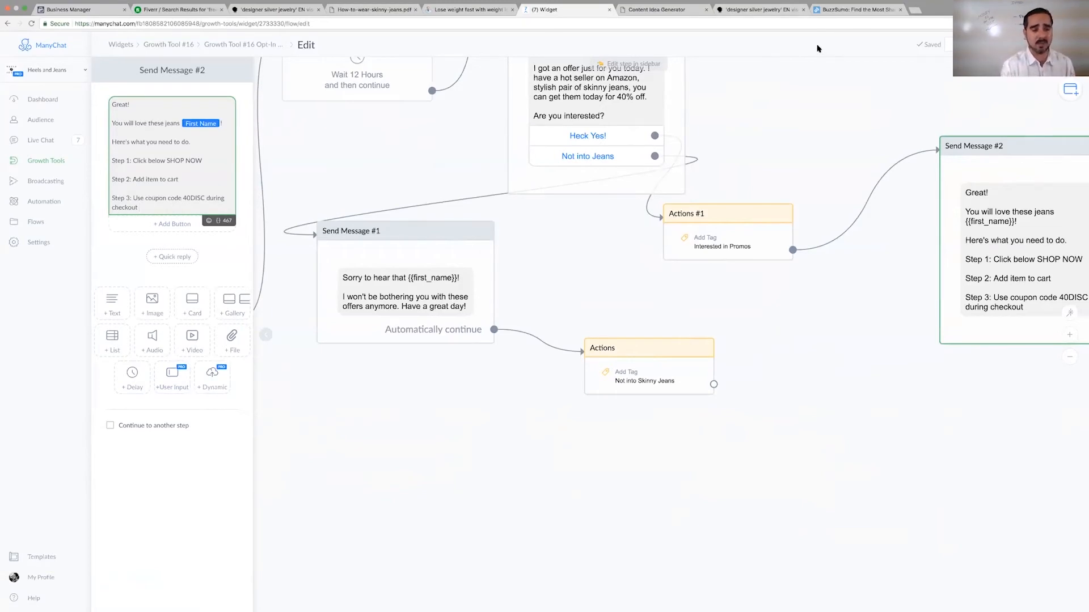
Step: Open Amazon in a new browser tab and search for "heels and jeans"
left_click(914, 10)
type("amazon")
key("Return")
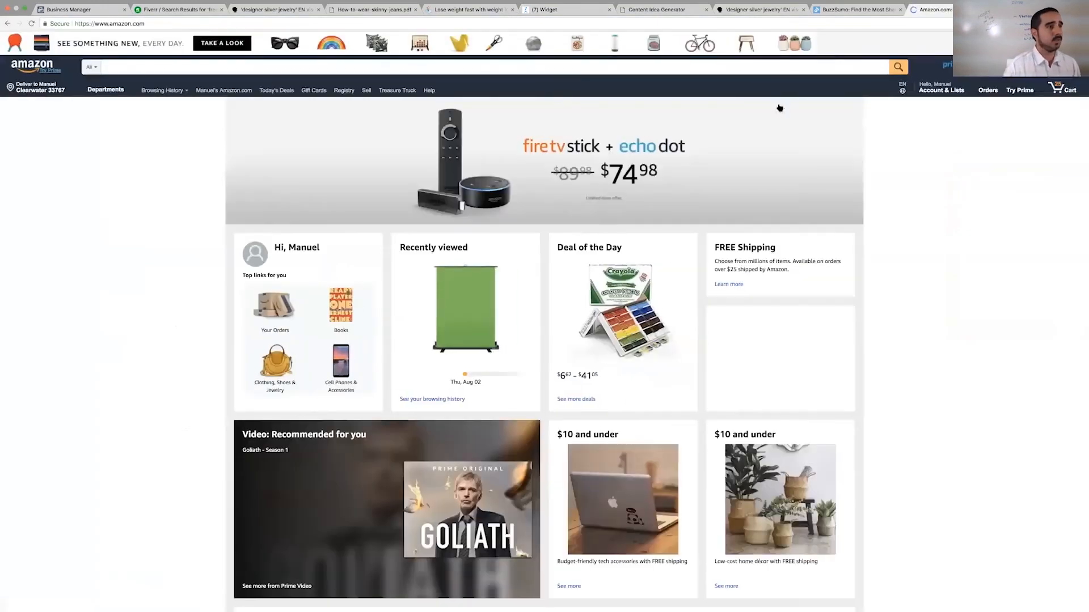
left_click(569, 68)
type("heels and jeans")
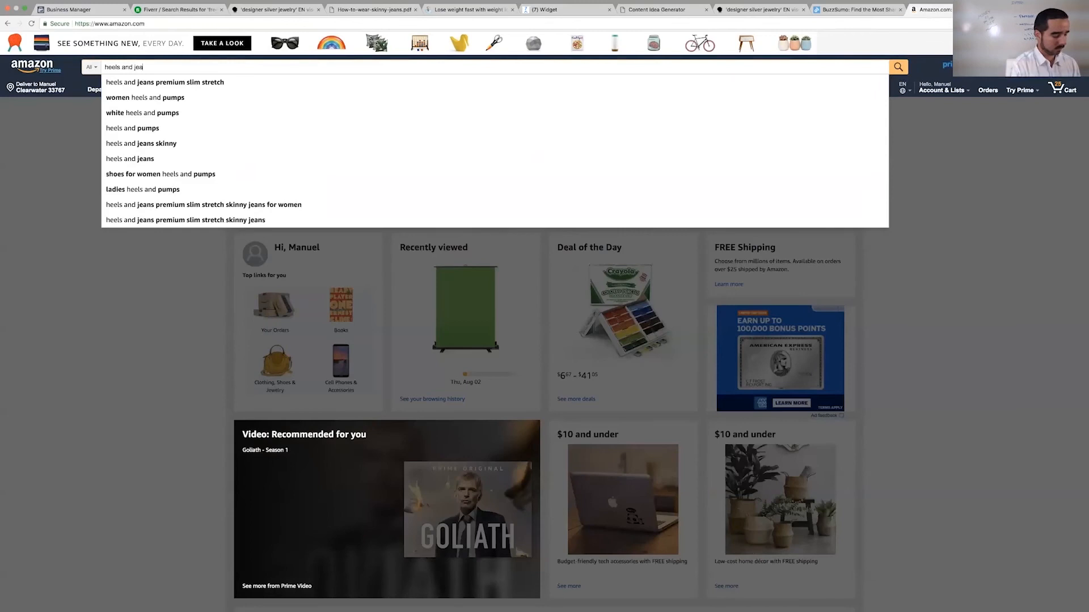
key("Return")
Step: Look through the search results and open the Heels and Jeans Premium Slim Stretch Skinny Jeans product page
scroll(290, 346, "down", 3)
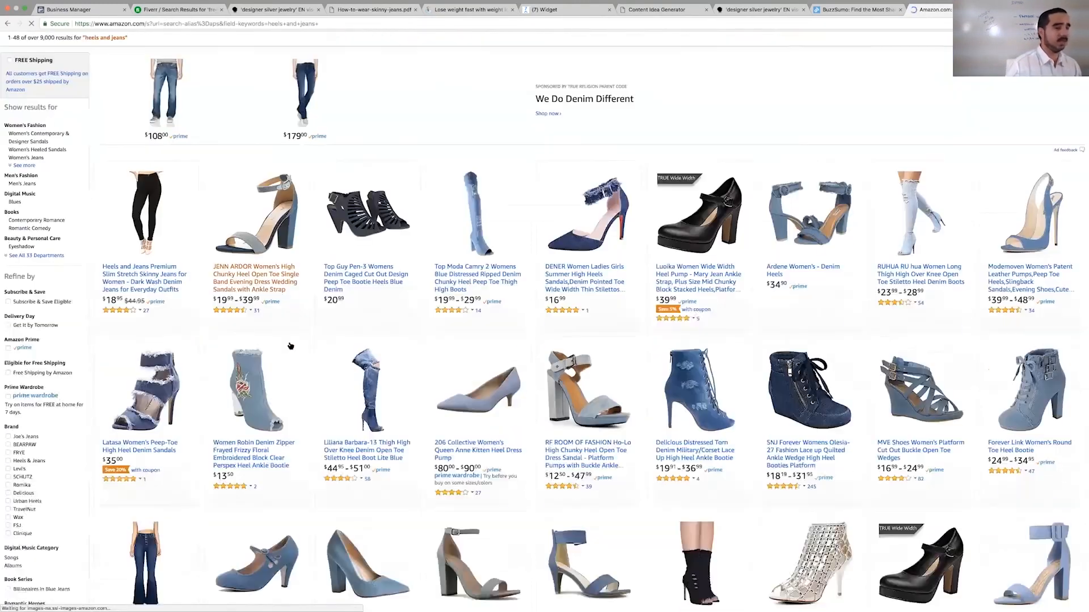
scroll(290, 346, "down", 15)
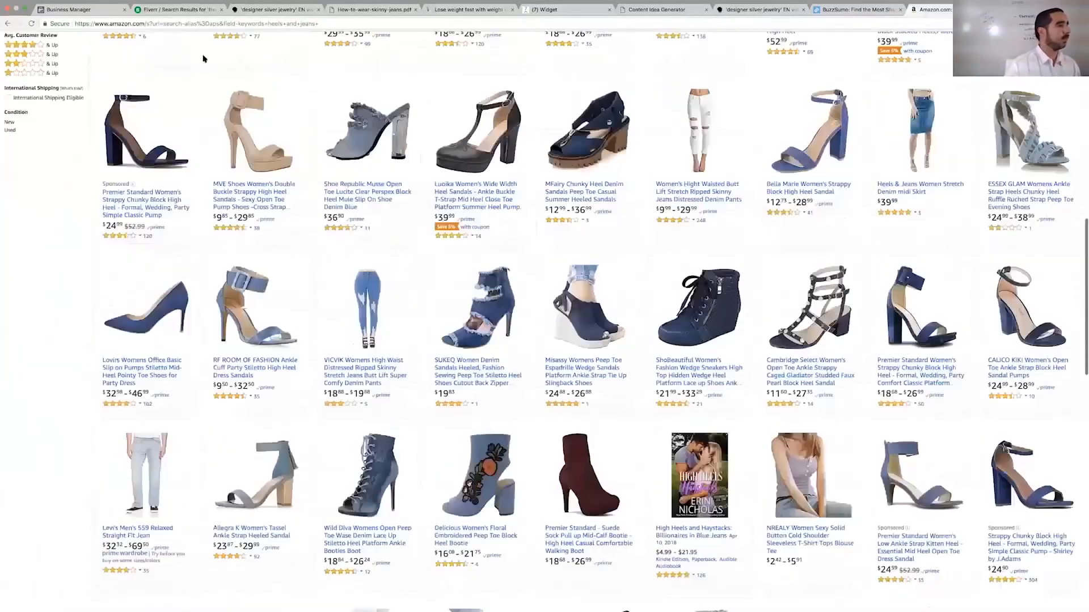
scroll(204, 59, "up", 17)
left_click(136, 336)
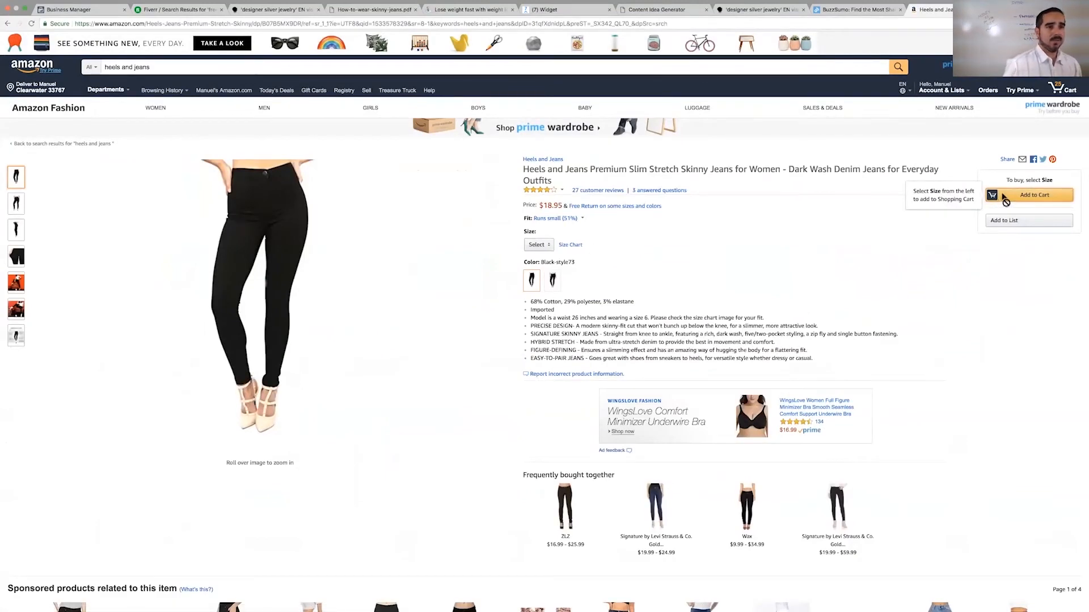
Step: Add the skinny jeans in size 4 to the cart and proceed to checkout
left_click(538, 245)
left_click(537, 268)
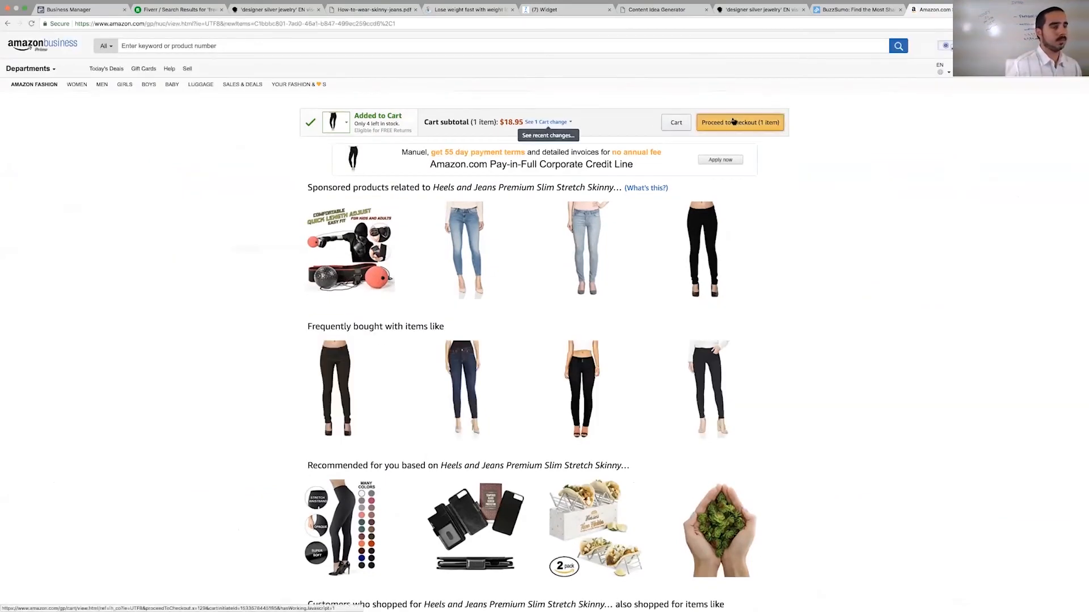
left_click(739, 122)
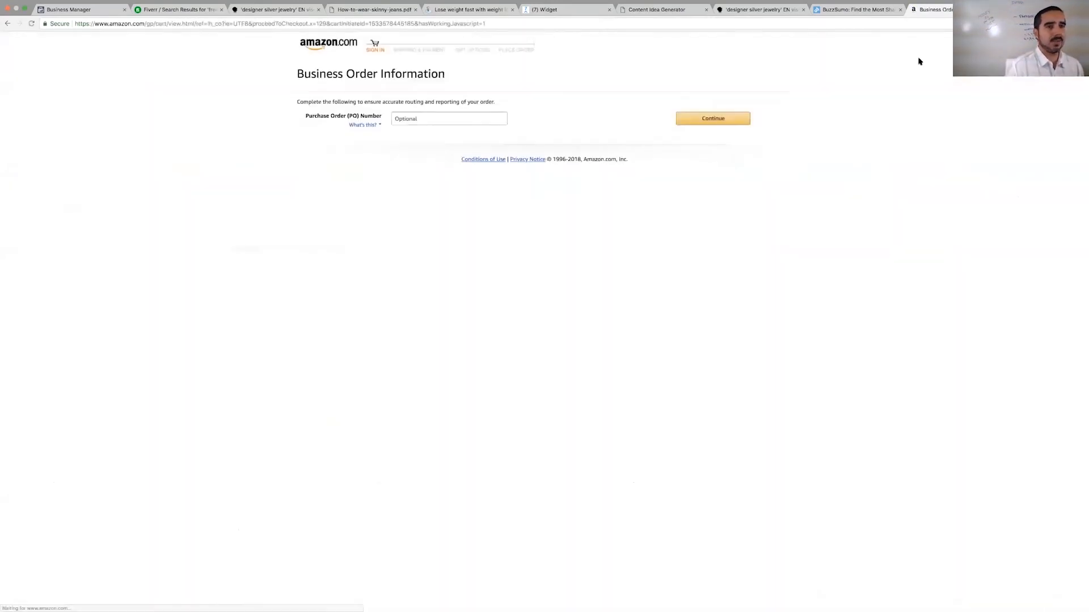
Step: Continue through the business order, shipping and payment pages, choosing a saved card, to reach the order review page
left_click(683, 119)
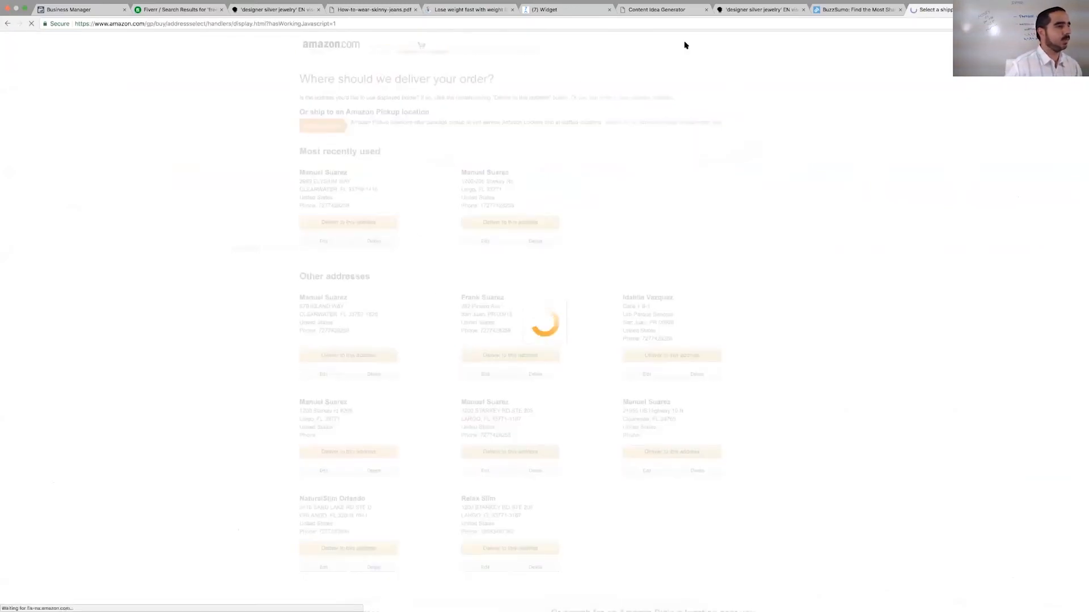
left_click(736, 89)
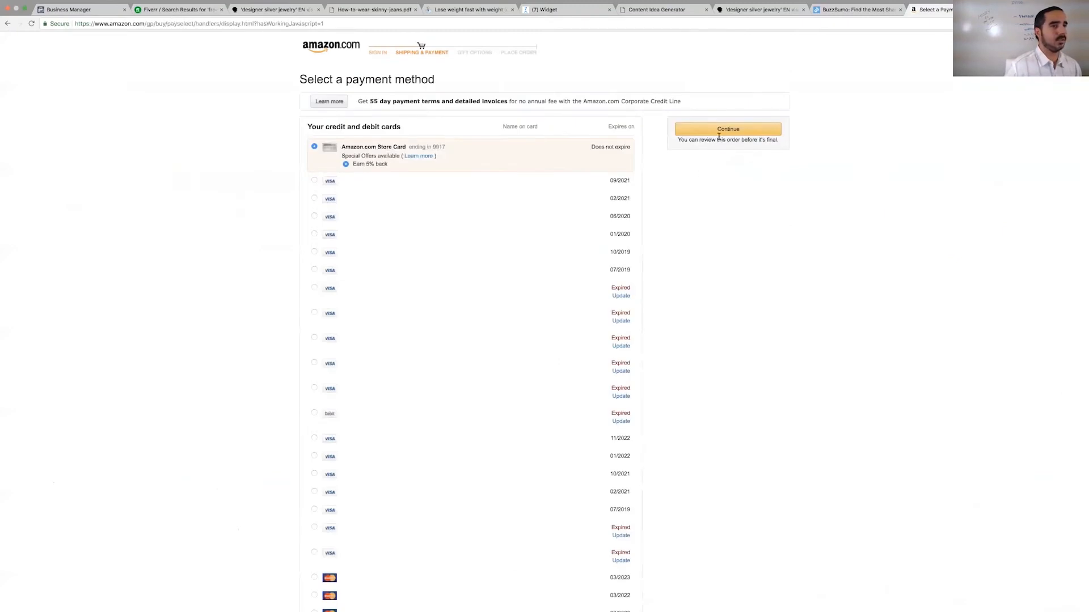
left_click(315, 180)
left_click(700, 128)
scroll(304, 395, "down", 6)
left_click(315, 237)
scroll(316, 238, "up", 5)
left_click(759, 128)
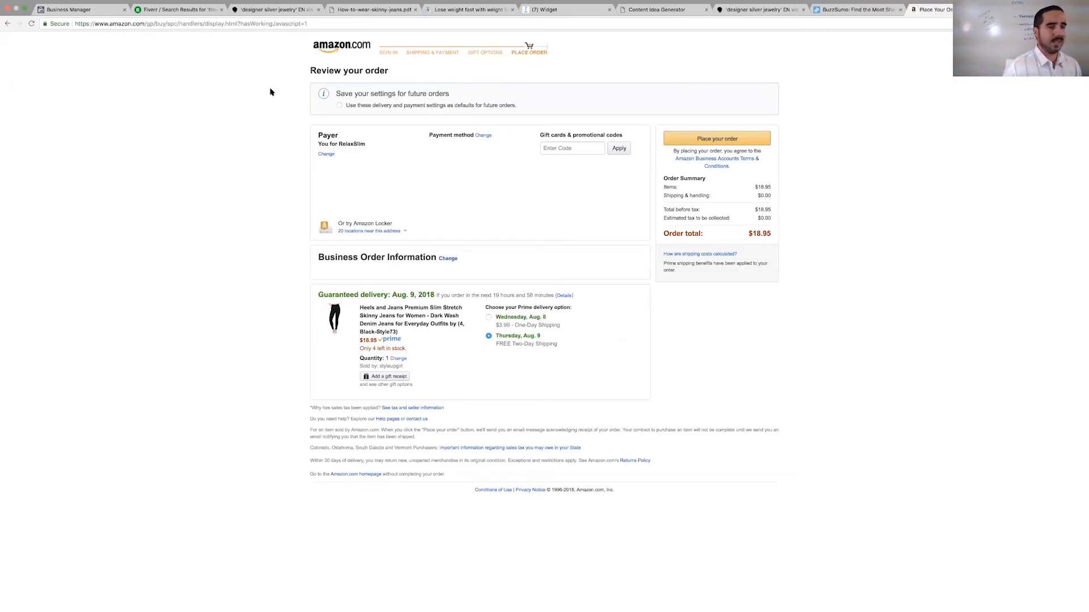
Step: Switch back to ManyChat and add an image block with the "Review your order" screenshot from the Desktop below the coupon instructions
left_click(551, 8)
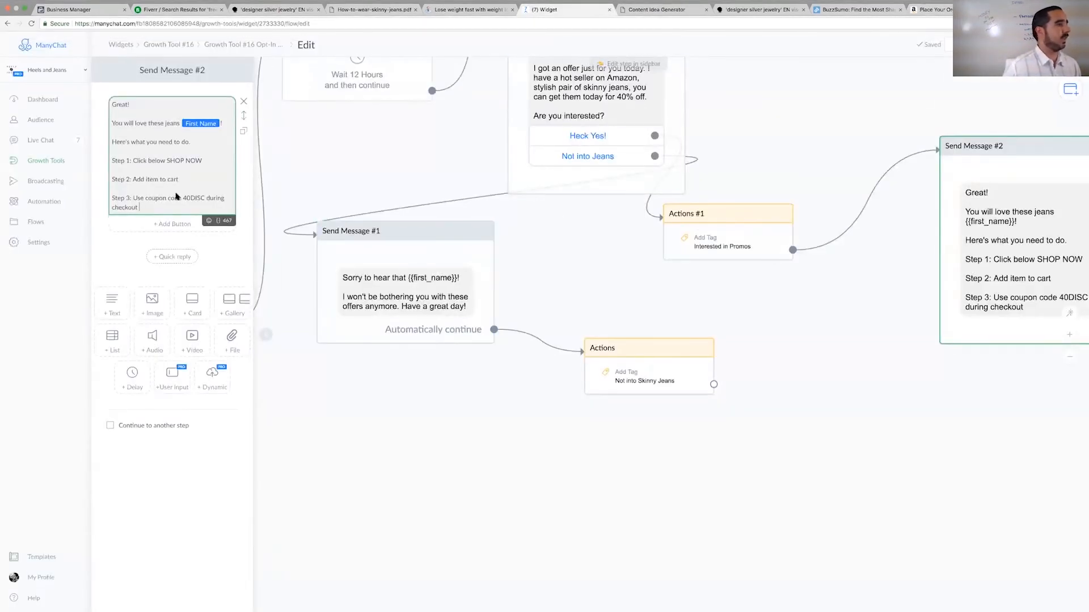
left_click(152, 305)
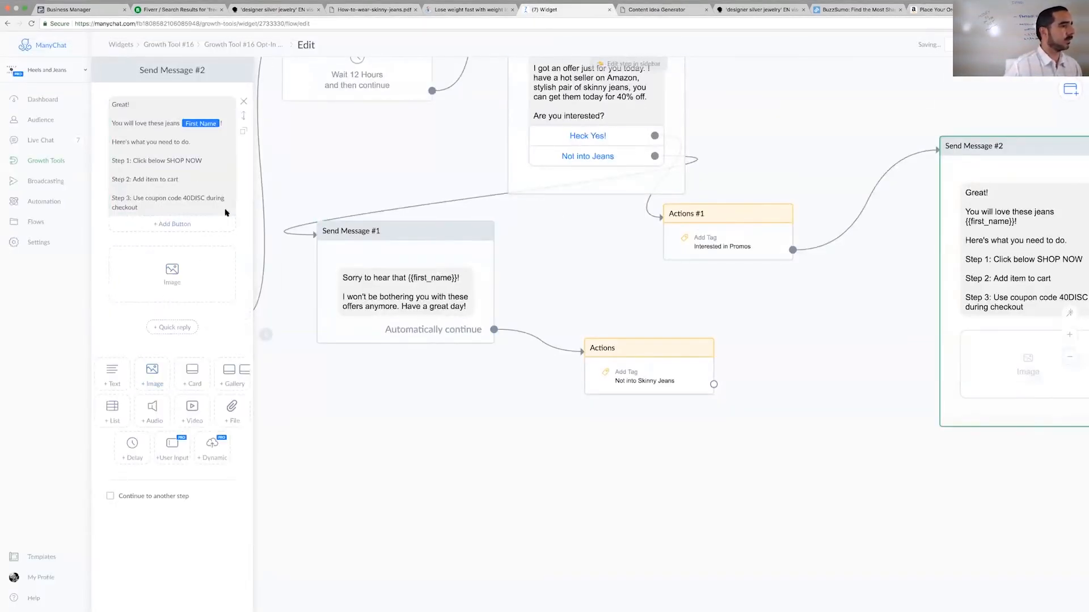
left_click(170, 278)
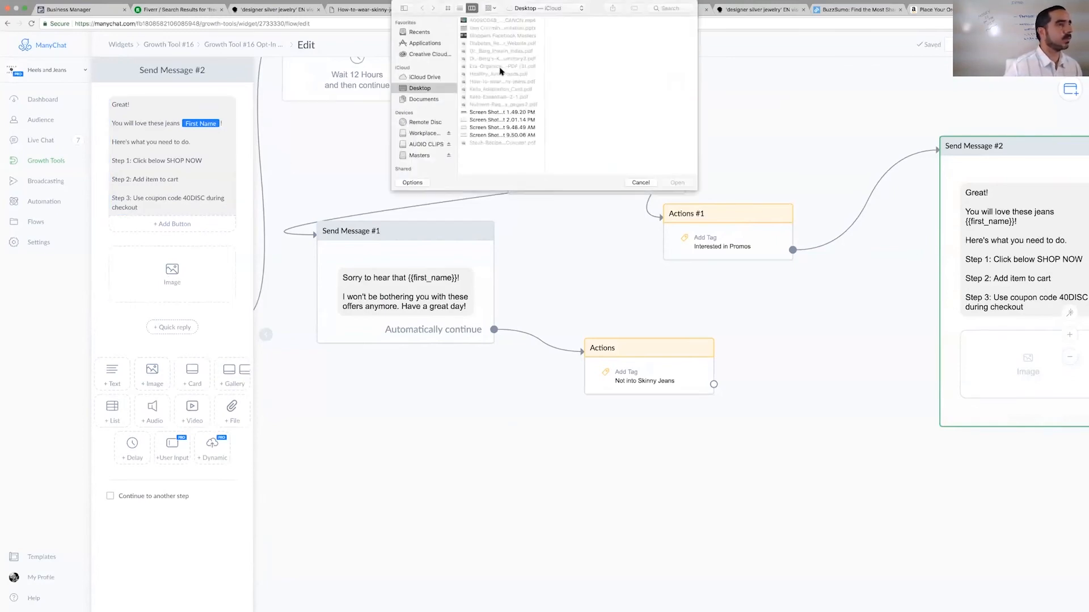
left_click(486, 137)
left_click(491, 120)
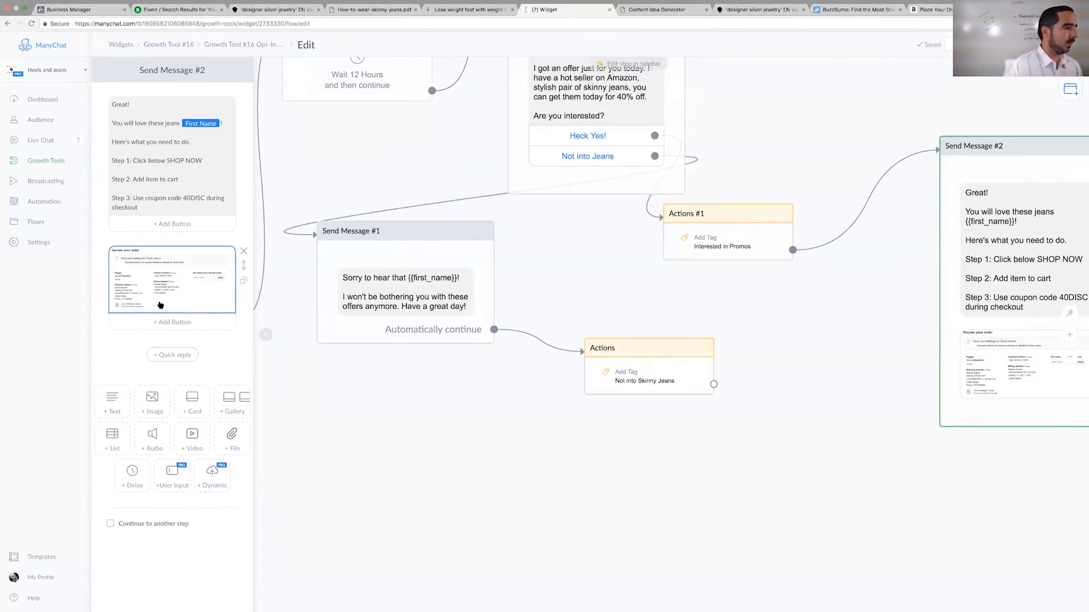
scroll(161, 302, "up", 5)
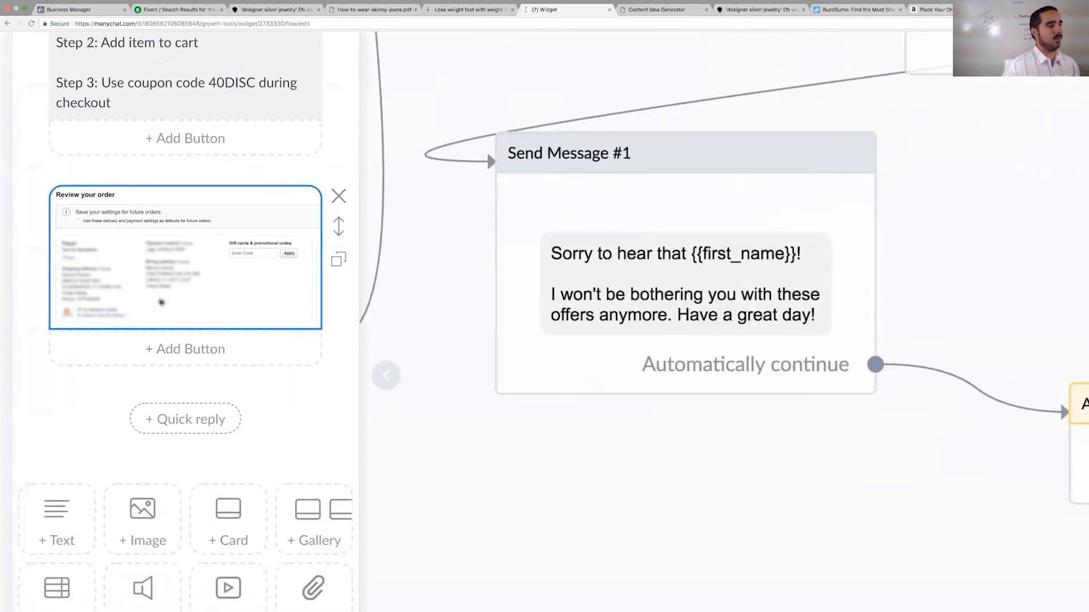
scroll(161, 301, "up", 3)
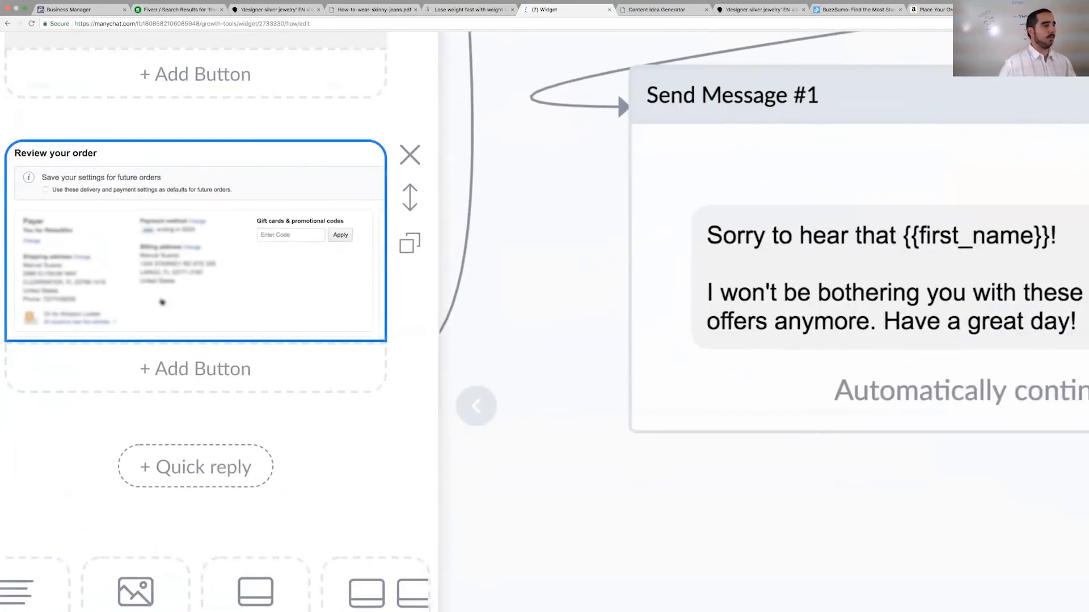
left_click(215, 287)
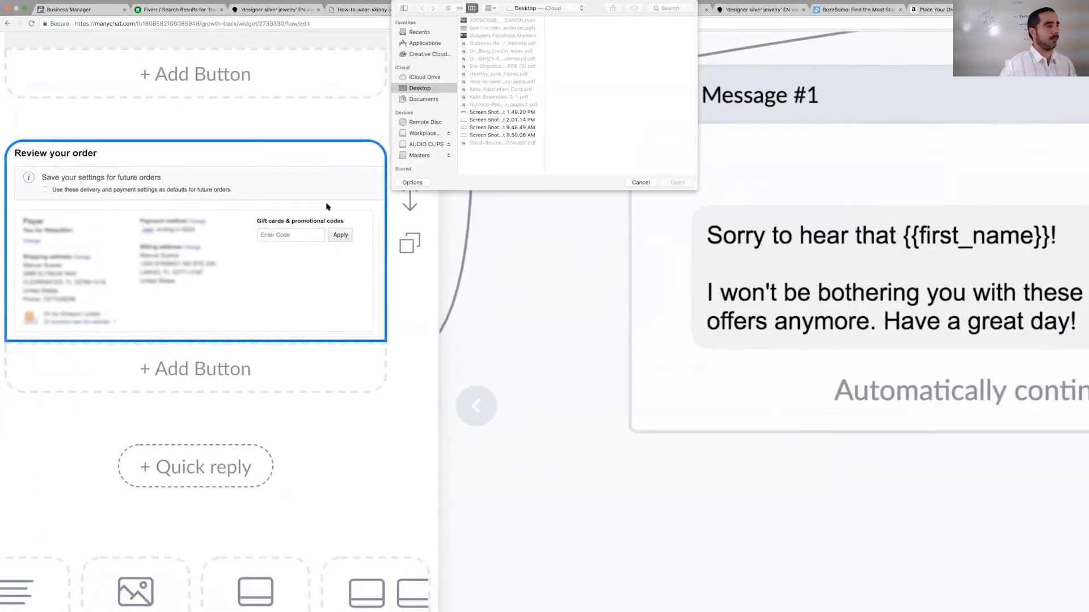
left_click(640, 183)
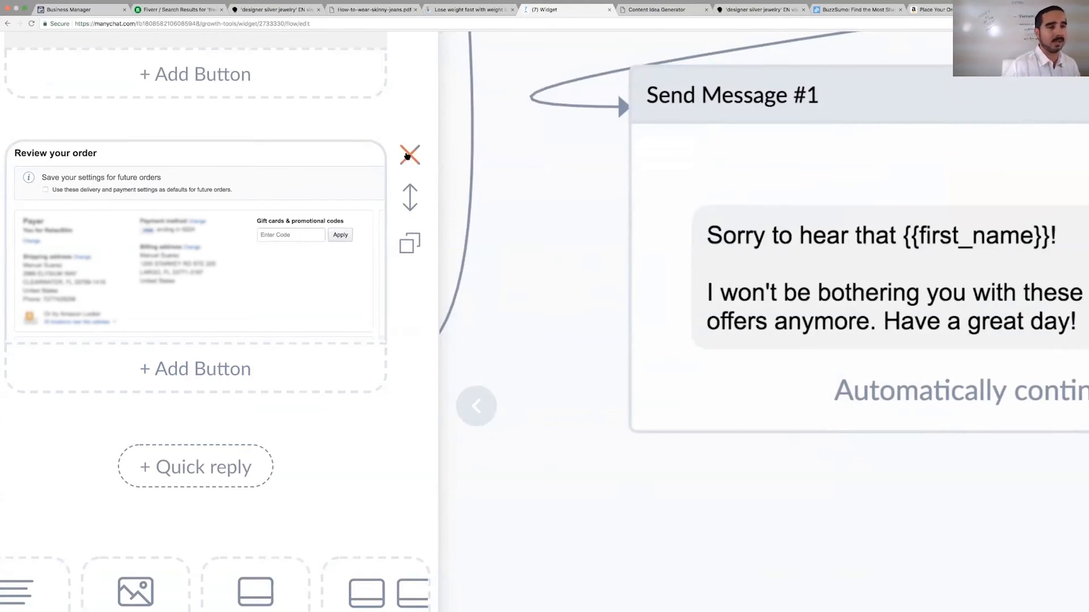
Step: Delete the order review screenshot block from Send Message #2 and confirm its removal
left_click(407, 155)
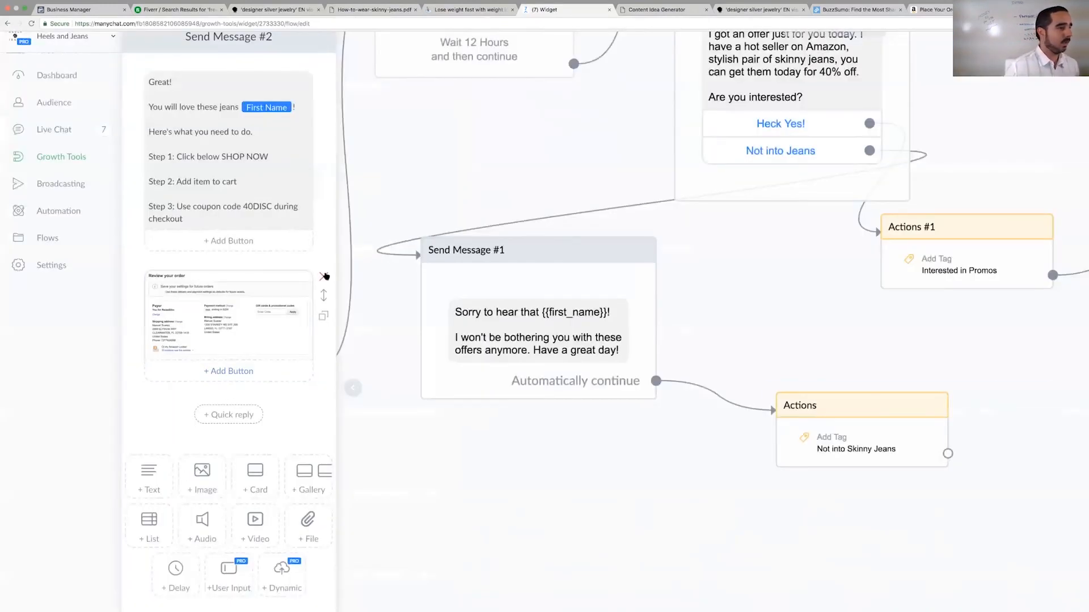
left_click(325, 276)
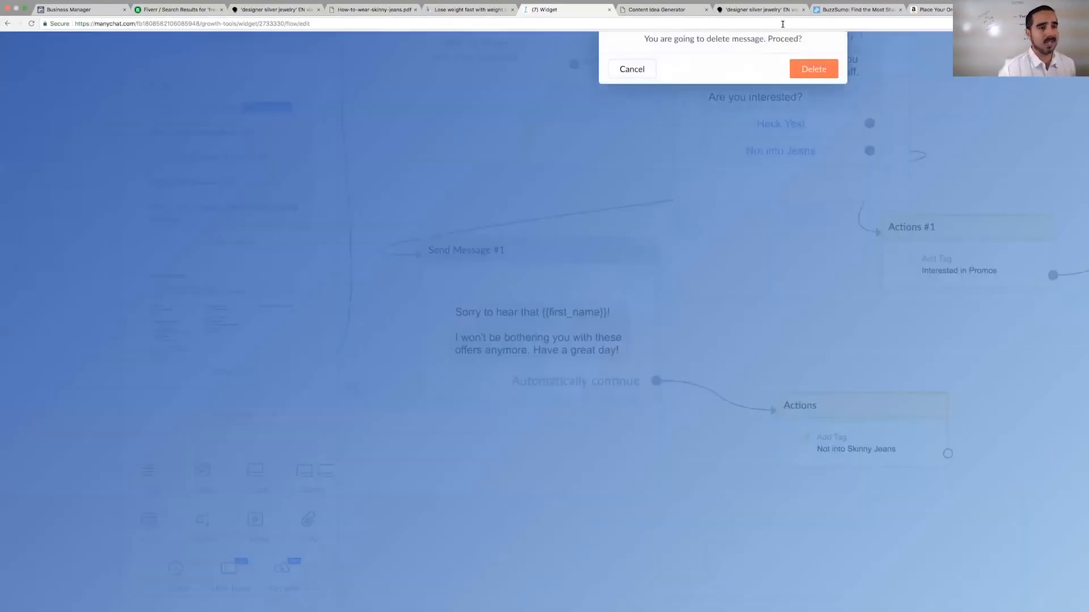
left_click(806, 66)
left_click(324, 277)
left_click(805, 67)
Step: Append "(see screenshot below)" to the Step 3 coupon line in the Send Message #2 text
triple_click(244, 176)
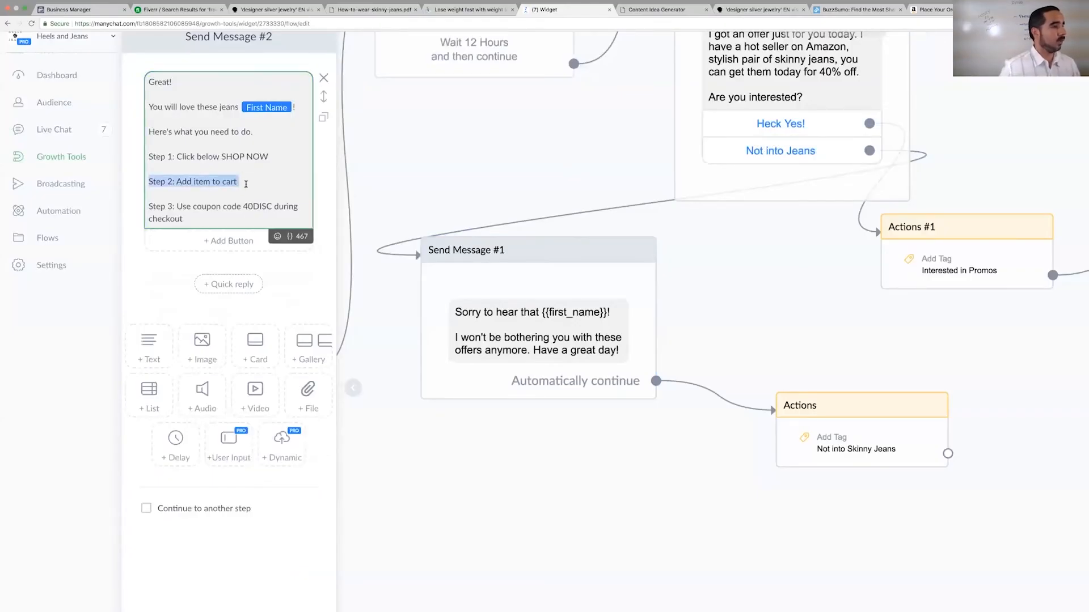
left_click(220, 220)
type("(DS")
key("BackSpace")
key("BackSpace")
type("see screenshor")
key("BackSpace")
type("t below")
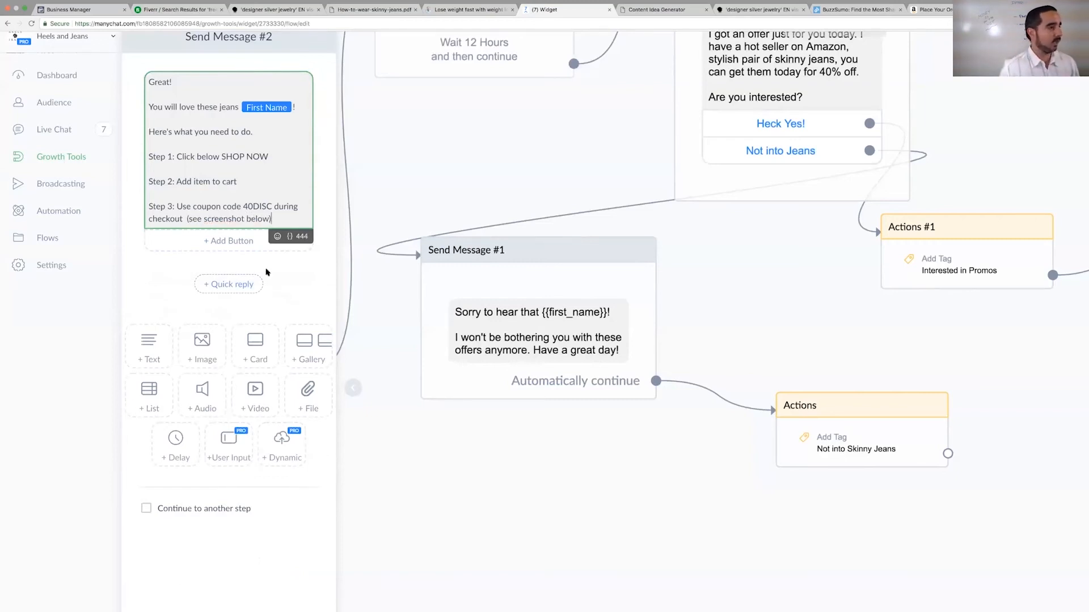
left_click(279, 274)
Step: Add a button titled "Shop Now" below the coupon instructions in Send Message #2
scroll(238, 255, "up", 1)
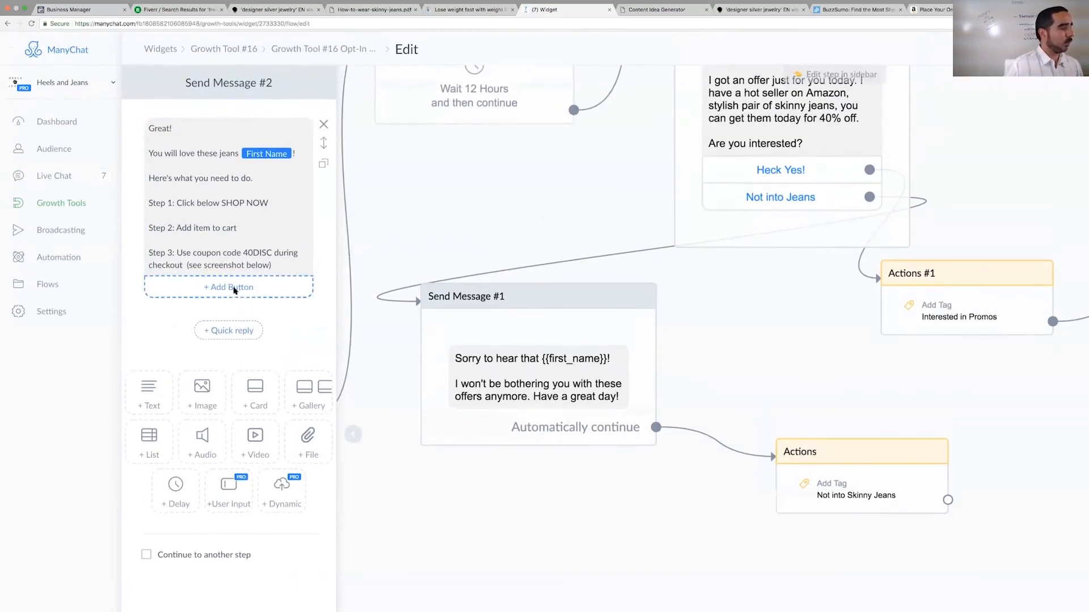
left_click(233, 287)
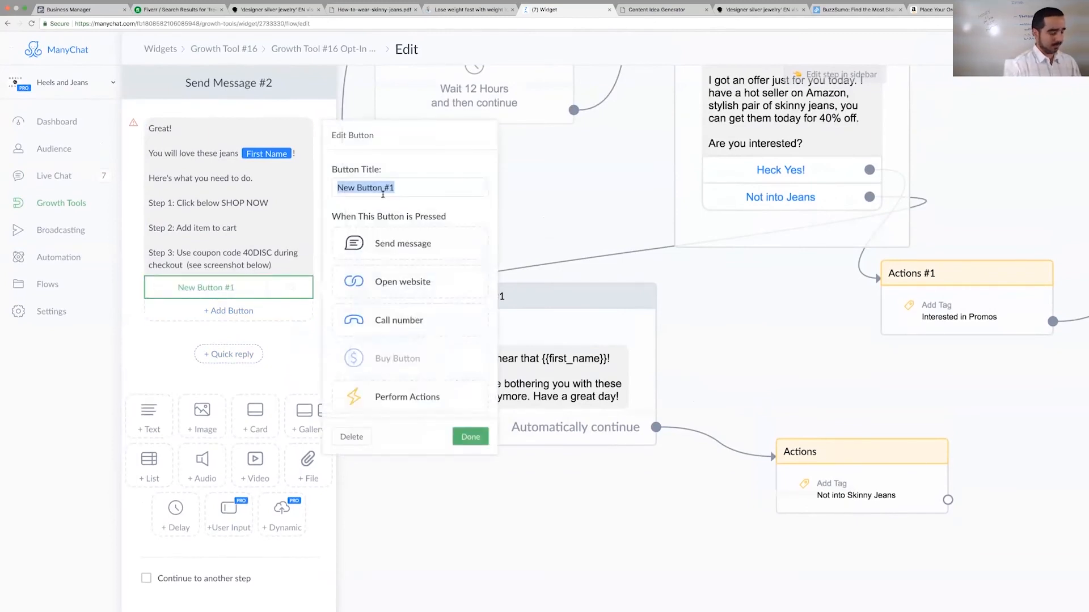
type("Sop")
key("BackSpace")
key("BackSpace")
type("hop Now")
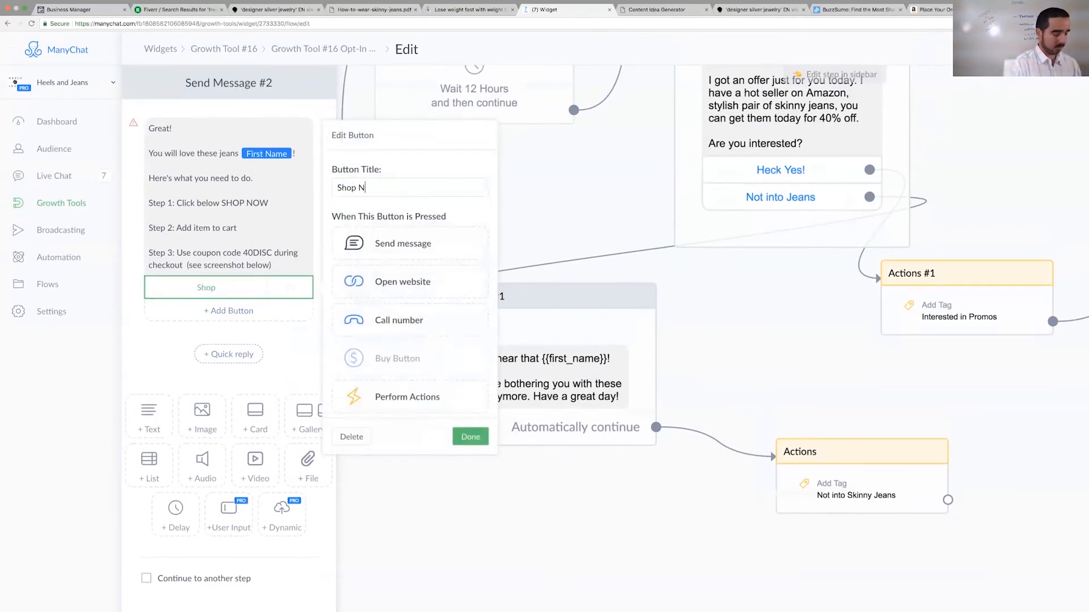
left_click(246, 288)
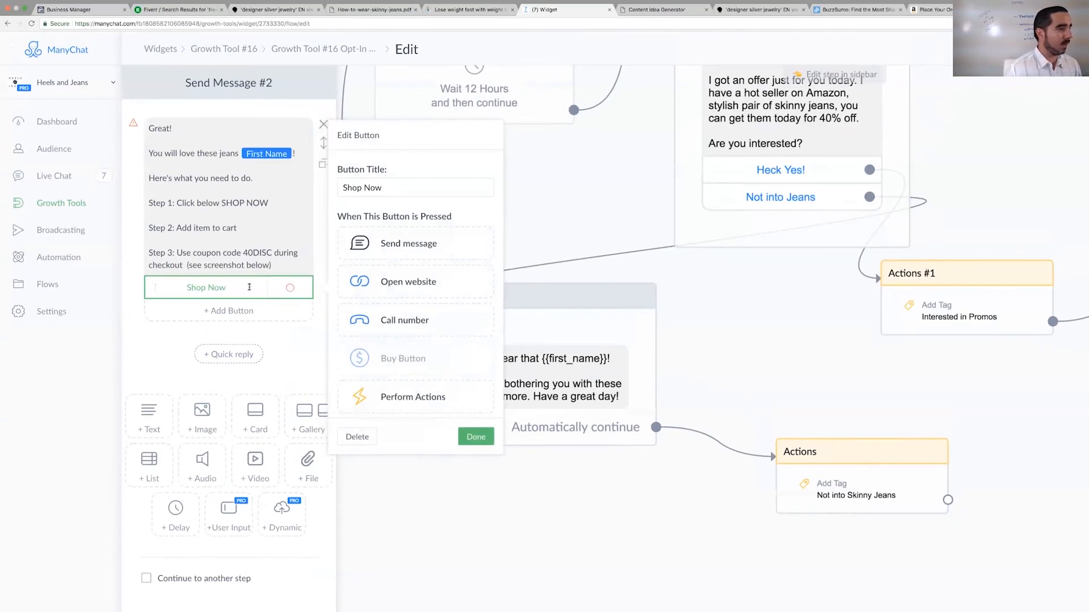
Step: Browse the emoji categories and append an emoji after "Shop Now" in the button title
left_click(418, 185)
left_click(470, 203)
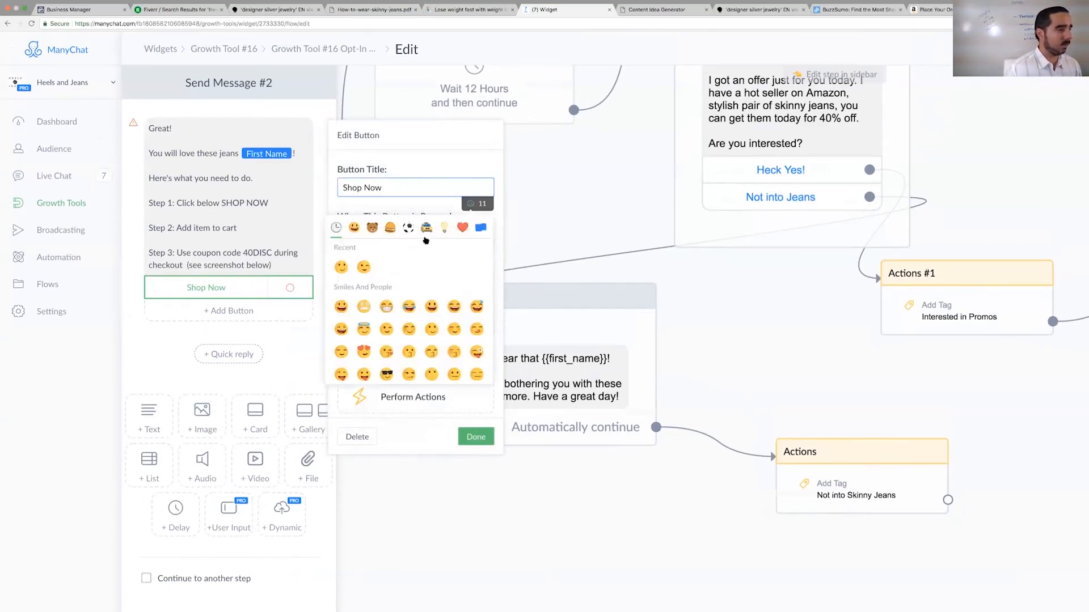
left_click(445, 227)
scroll(413, 315, "down", 13)
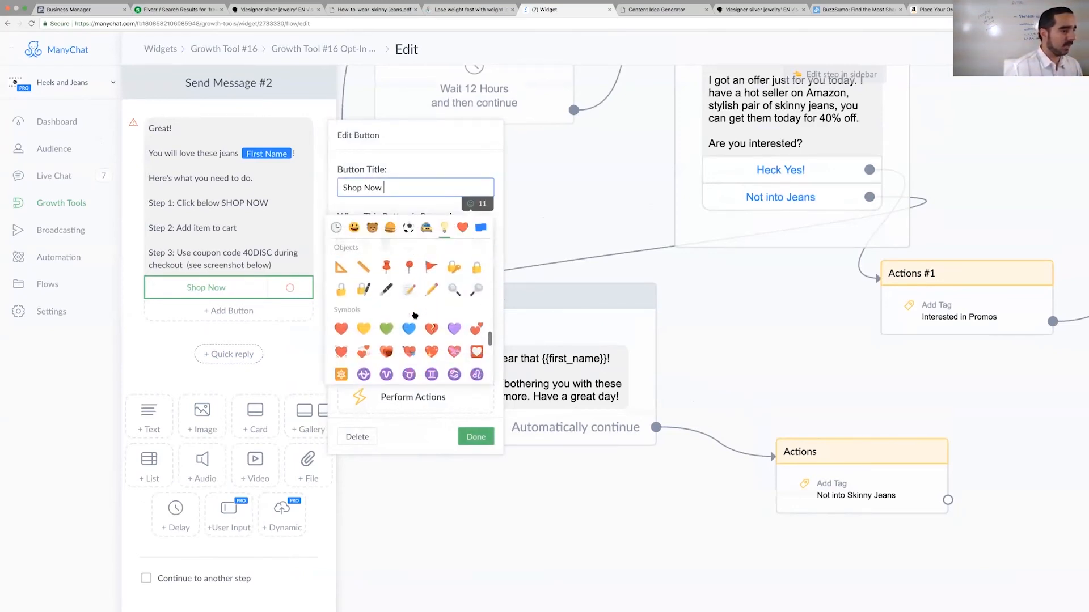
scroll(415, 316, "down", 10)
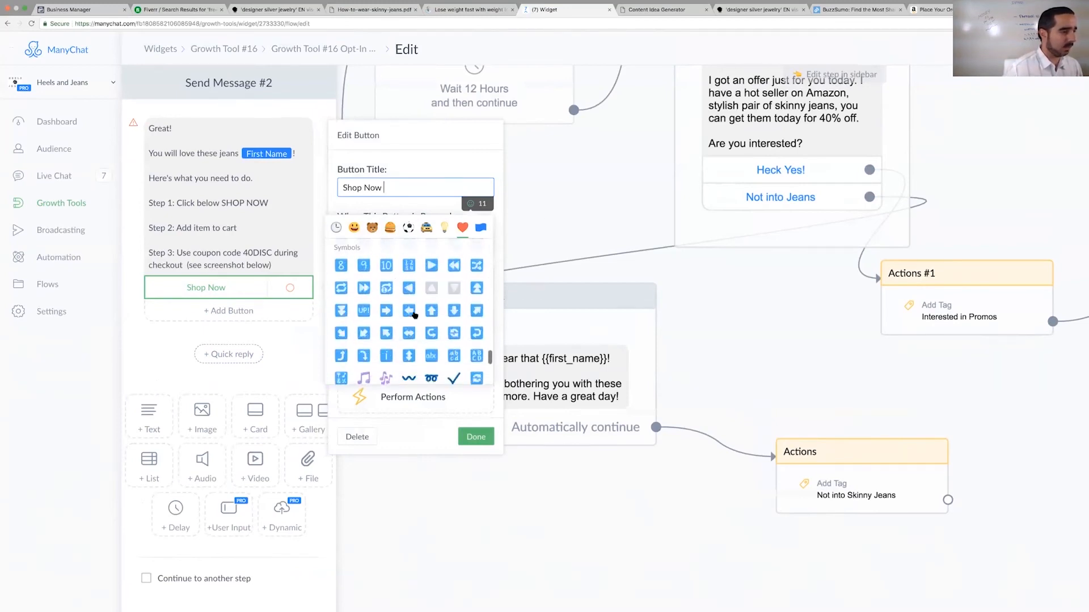
scroll(415, 315, "down", 15)
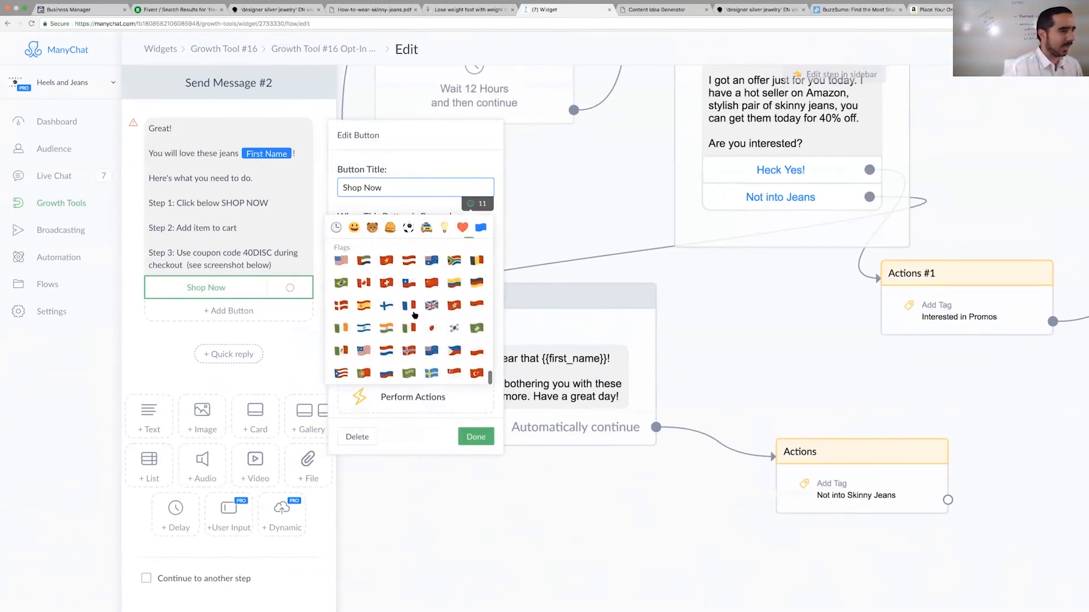
scroll(414, 314, "down", 3)
scroll(412, 203, "up", 10)
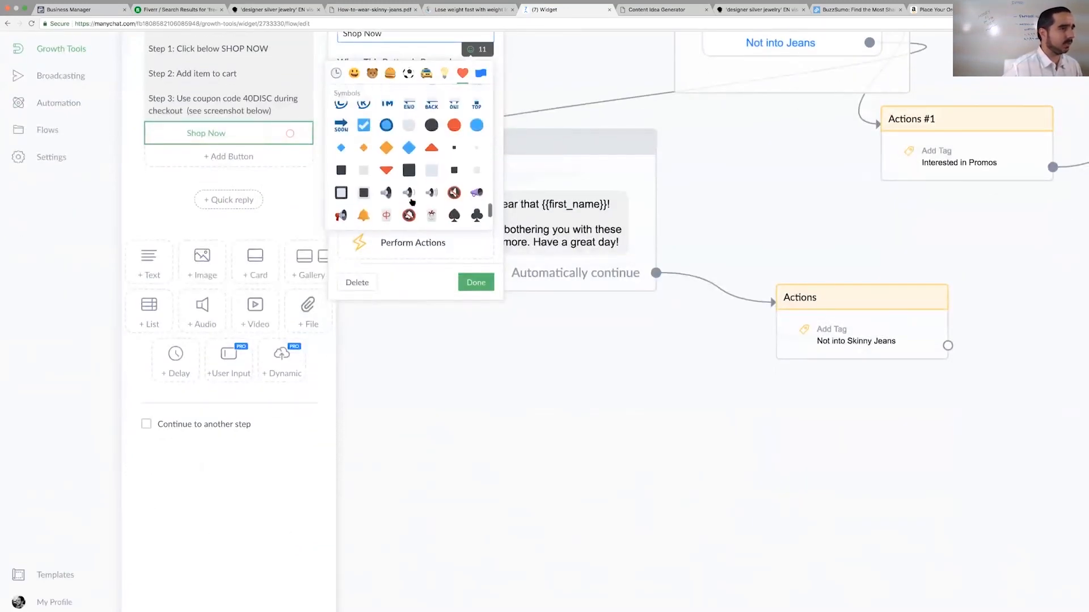
scroll(412, 202, "up", 15)
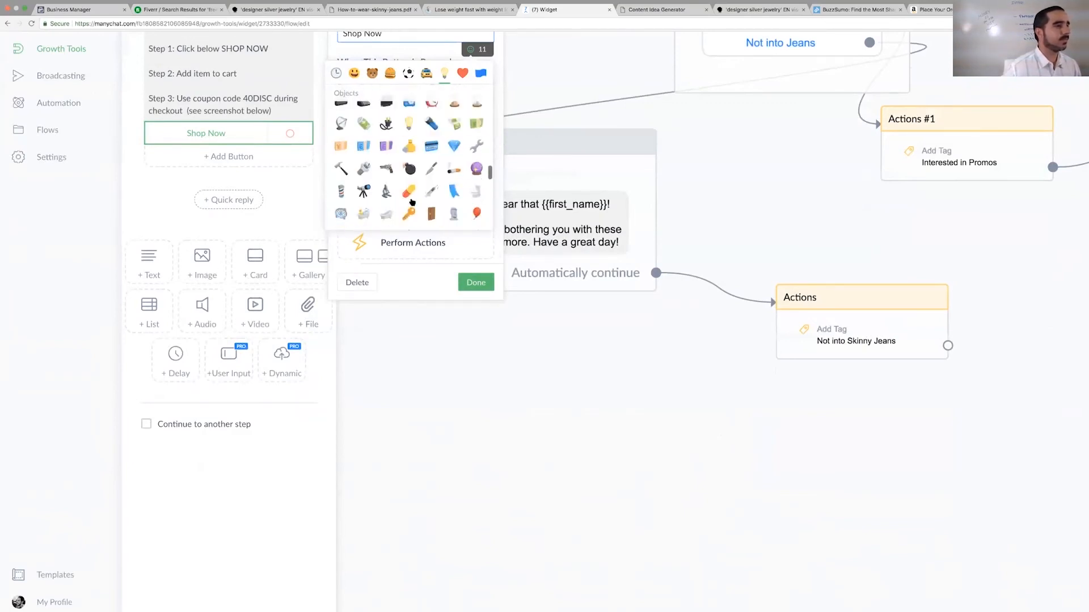
scroll(412, 203, "up", 15)
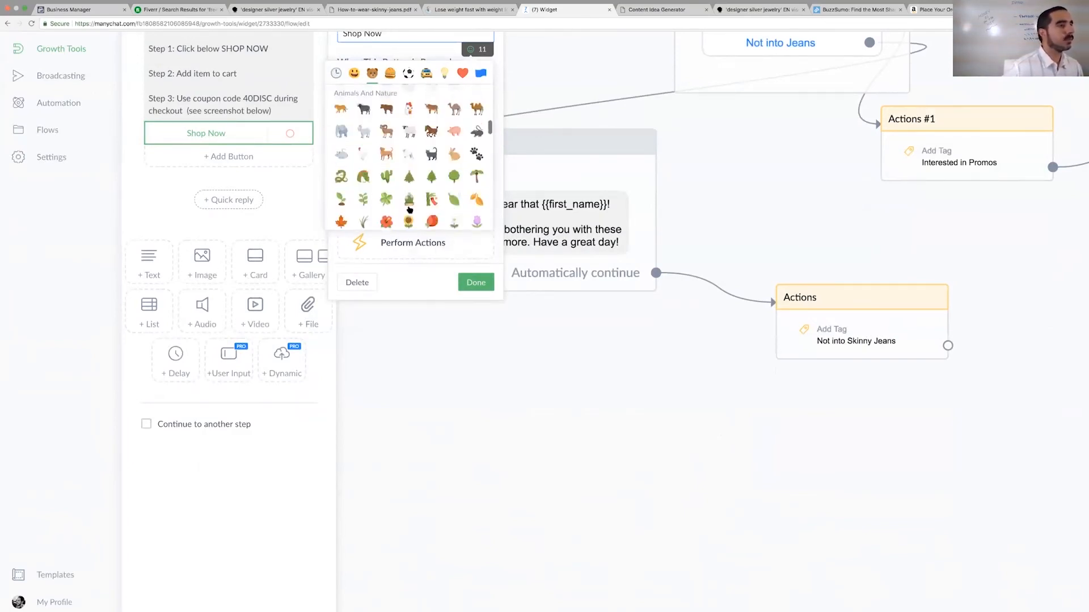
scroll(409, 210, "up", 10)
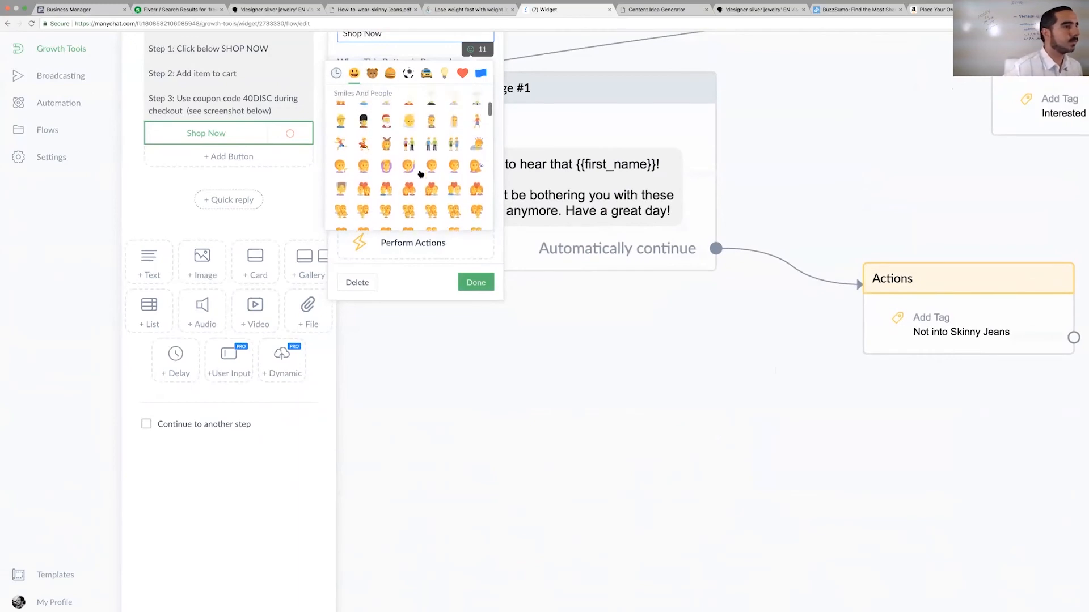
left_click(535, 311)
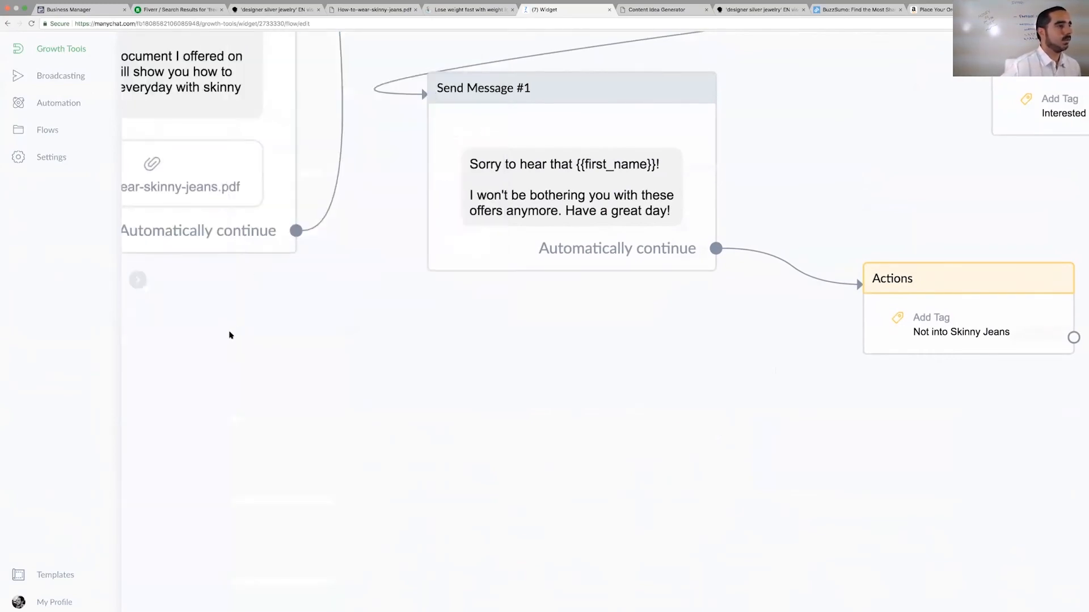
Step: Set the Shop Now button in Send Message #2 to open a website and start editing its website address
scroll(323, 216, "down", 5)
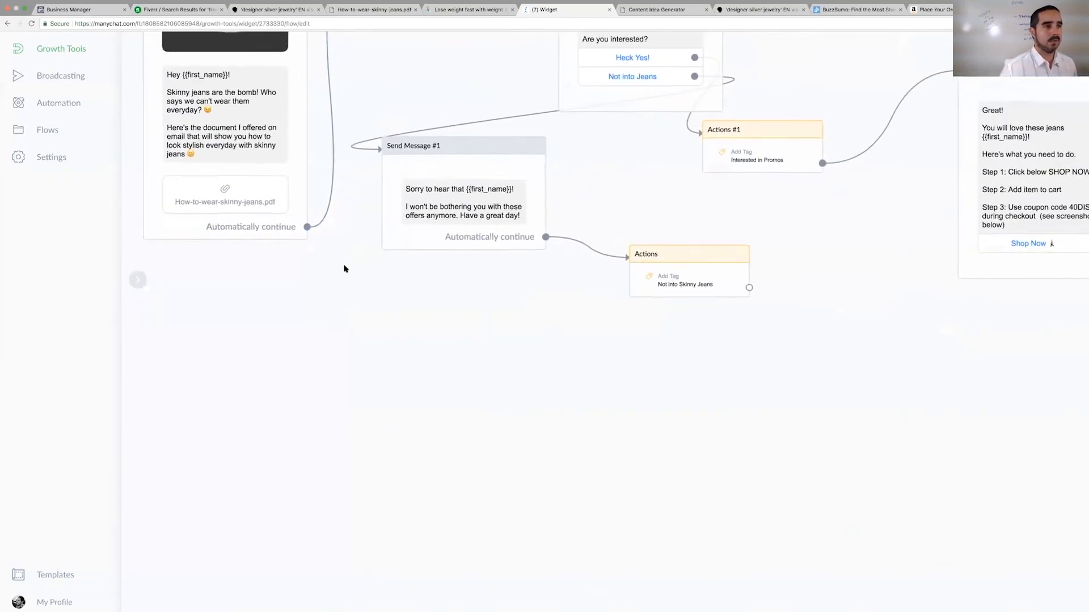
scroll(345, 271, "down", 1)
scroll(34, 605, "down", 5)
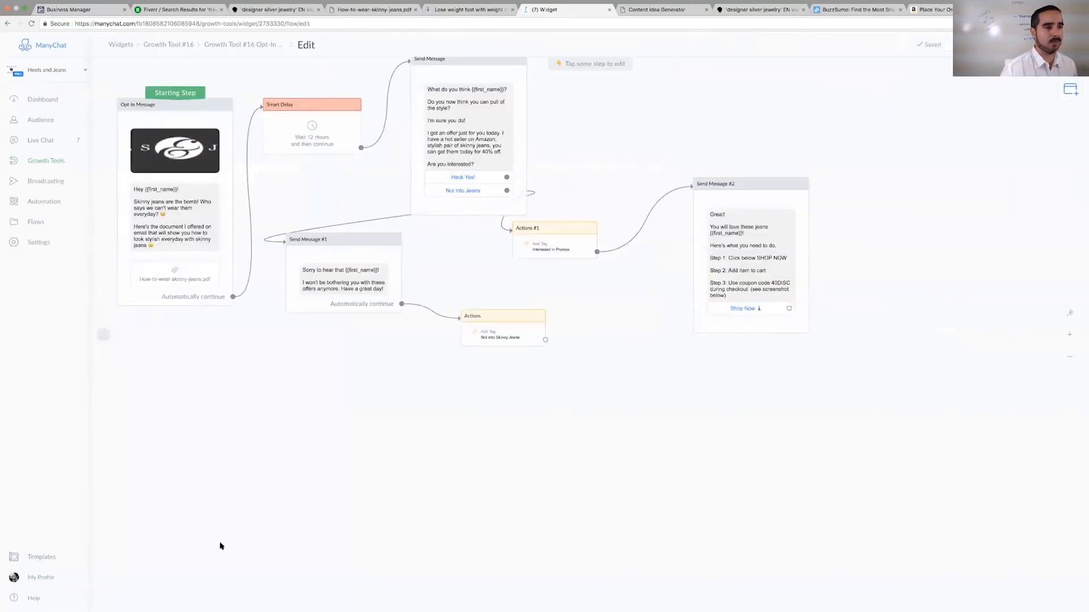
left_click(755, 287)
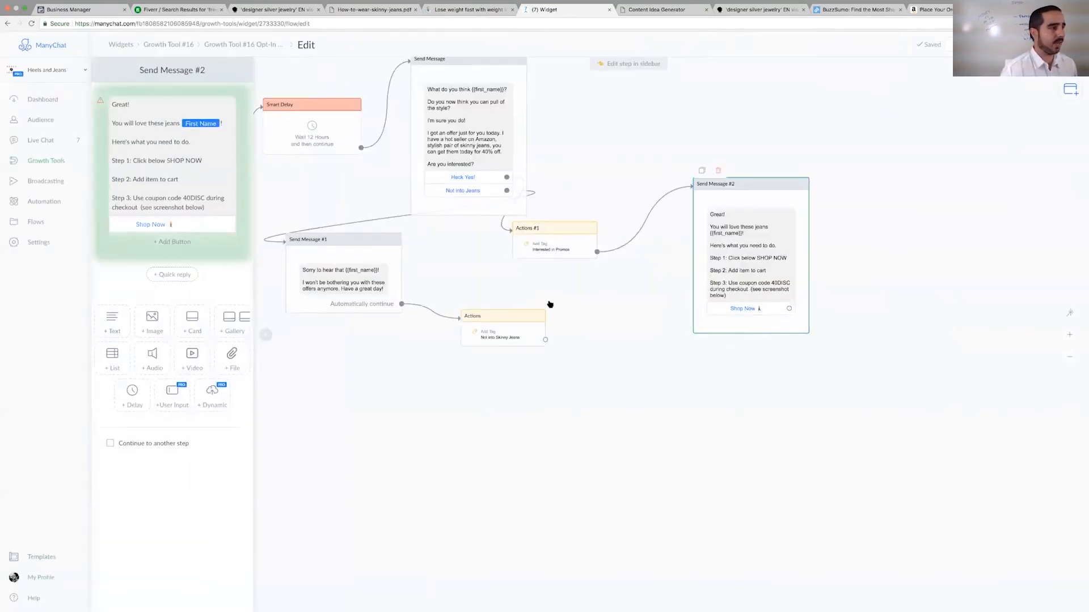
left_click(172, 226)
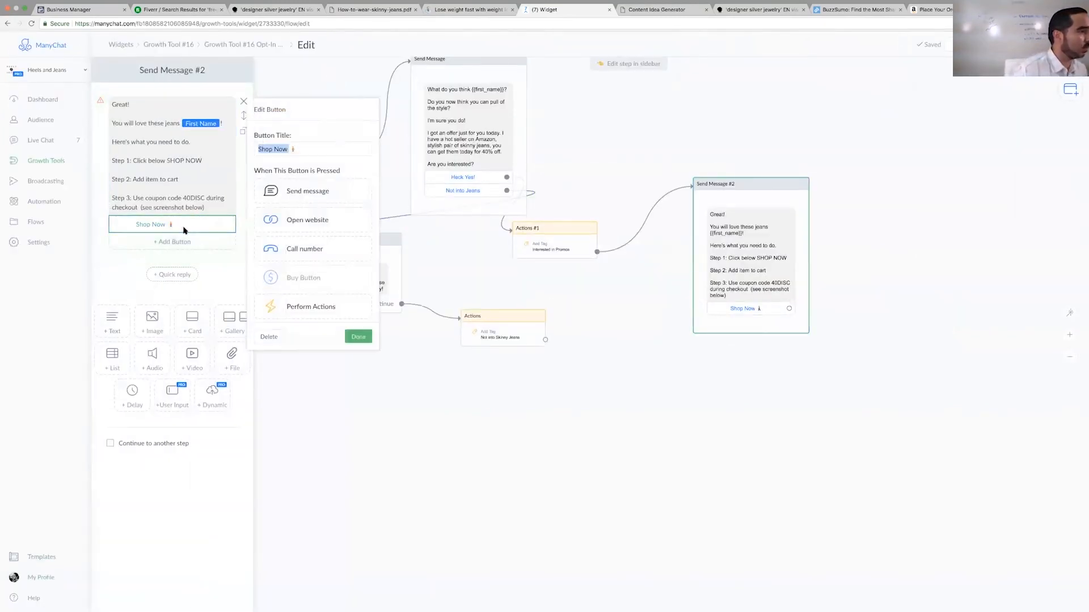
left_click(289, 222)
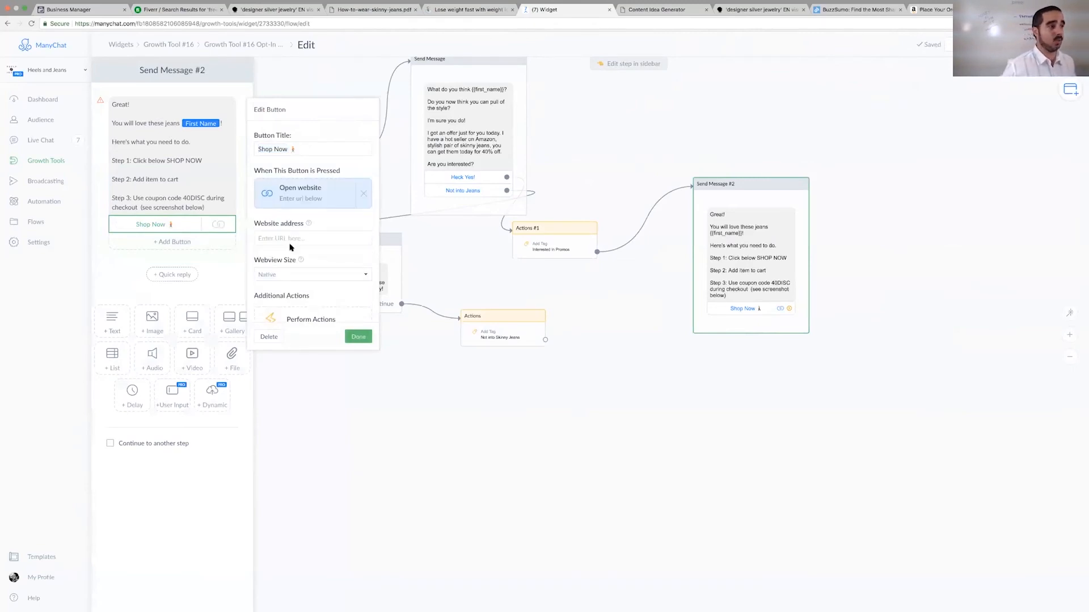
left_click(290, 237)
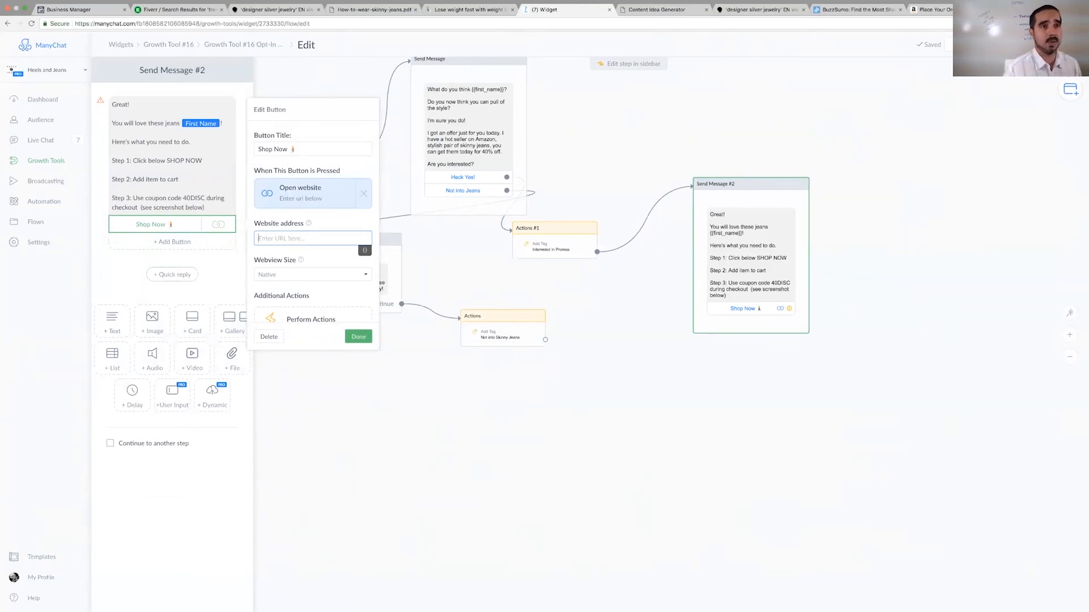
Step: Switch to Amazon, search for "heels and jeans" and open the Premium Slim Stretch Skinny Jeans product page
left_click(937, 9)
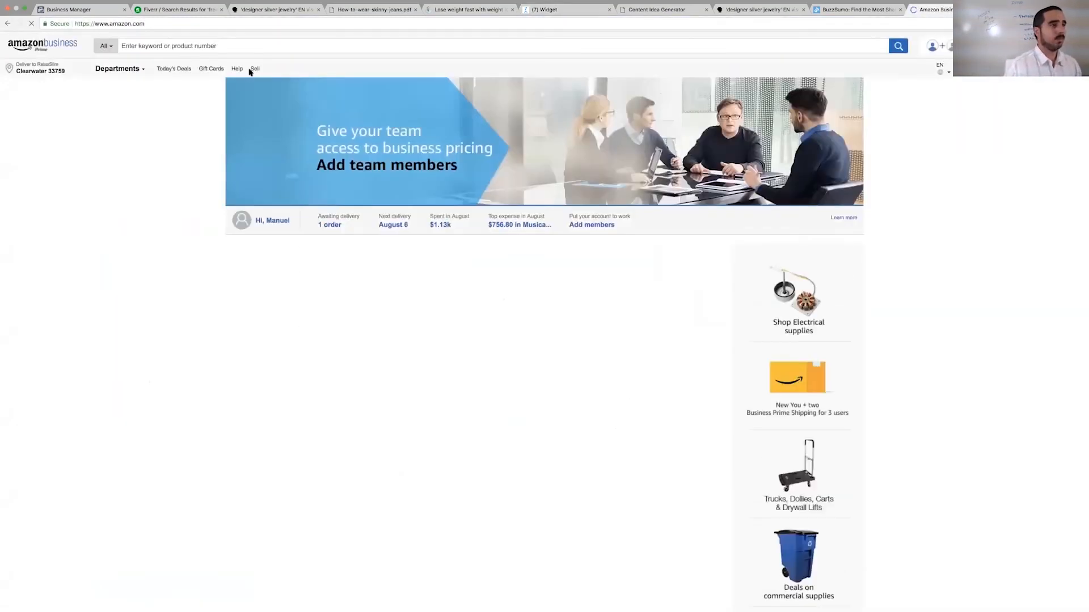
left_click(292, 48)
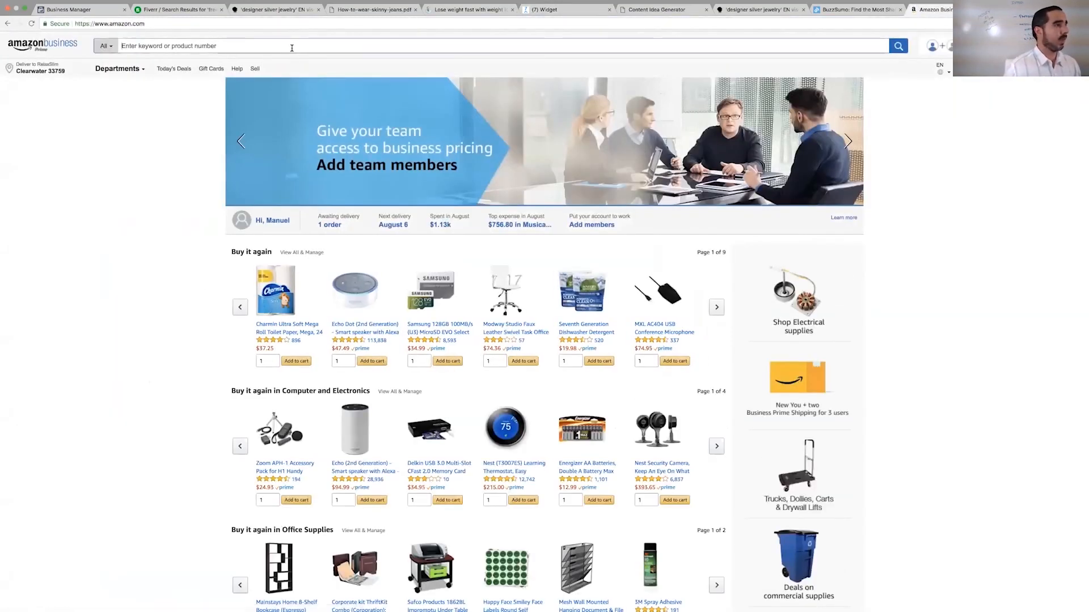
type("heels and ")
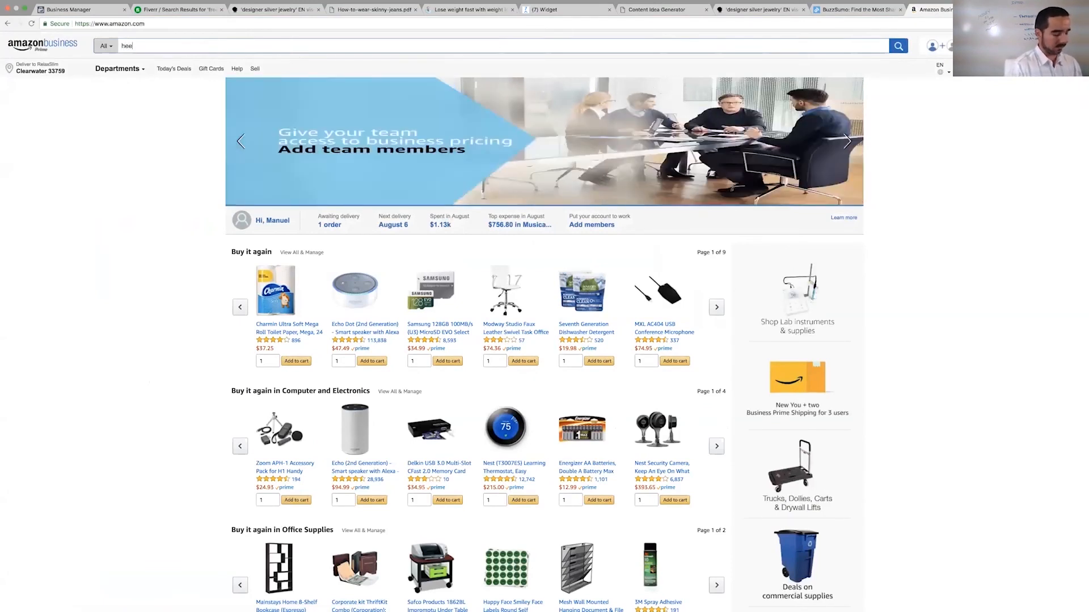
type("jeans")
key("Return")
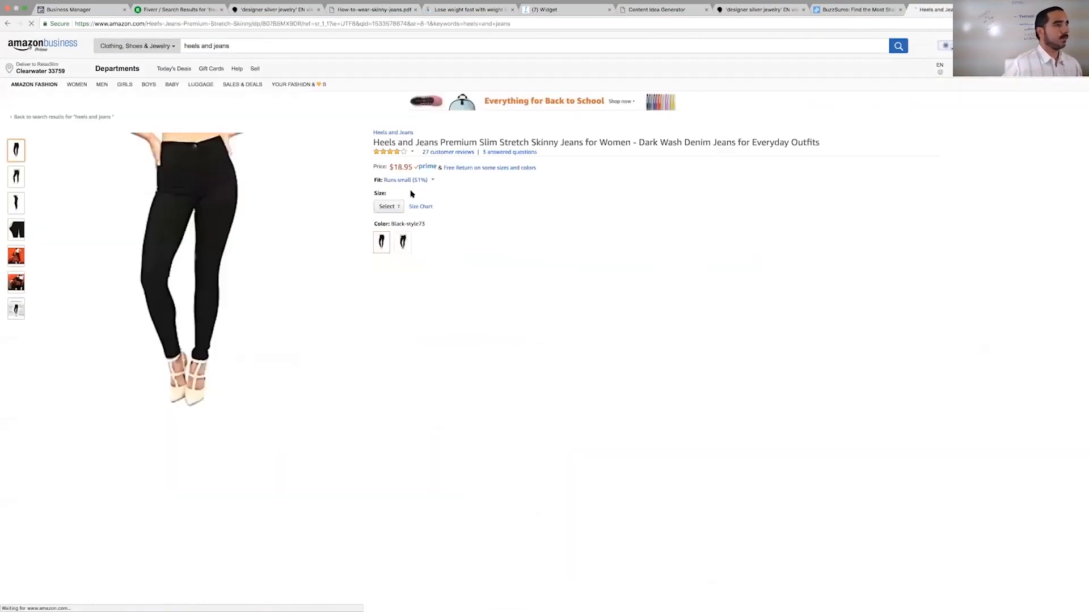
Step: View the product page's source, find "cano", copy the canonical link's address, and switch back to ManyChat
right_click(575, 214)
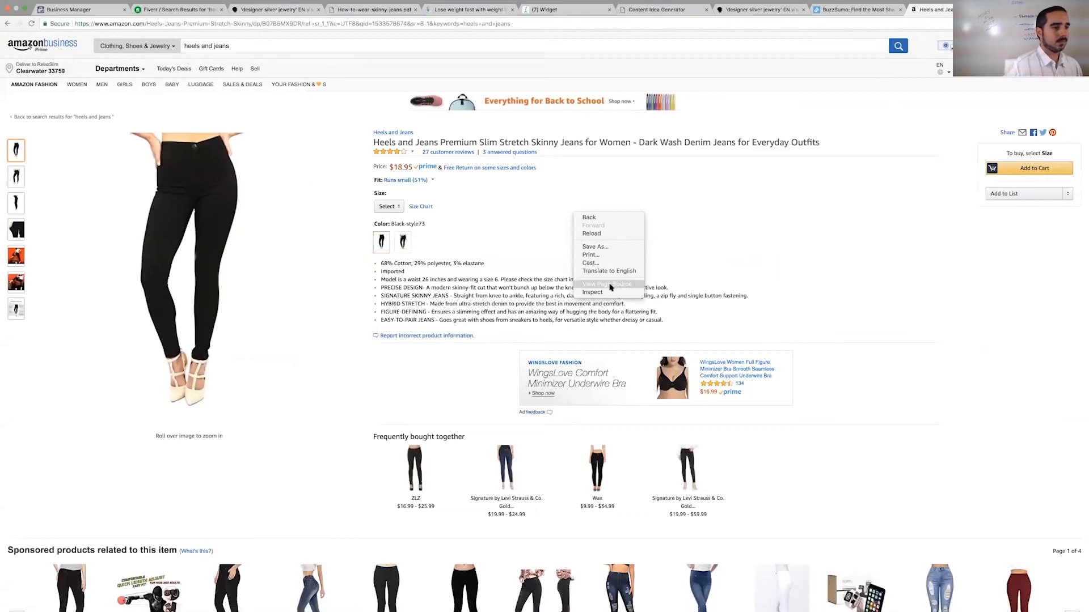
left_click(604, 284)
key("super+f")
type("cano")
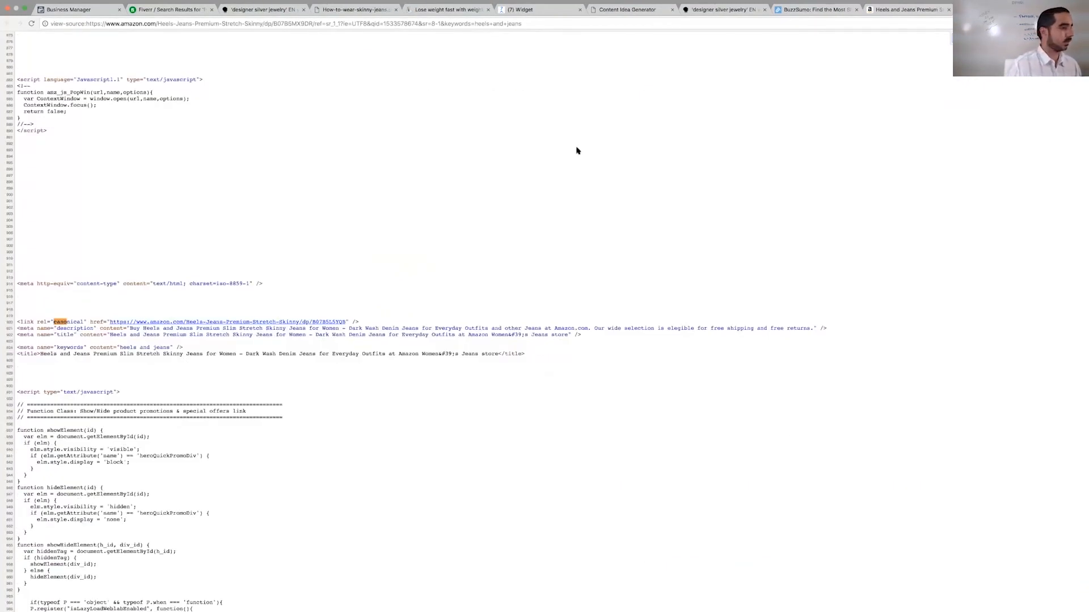
right_click(290, 325)
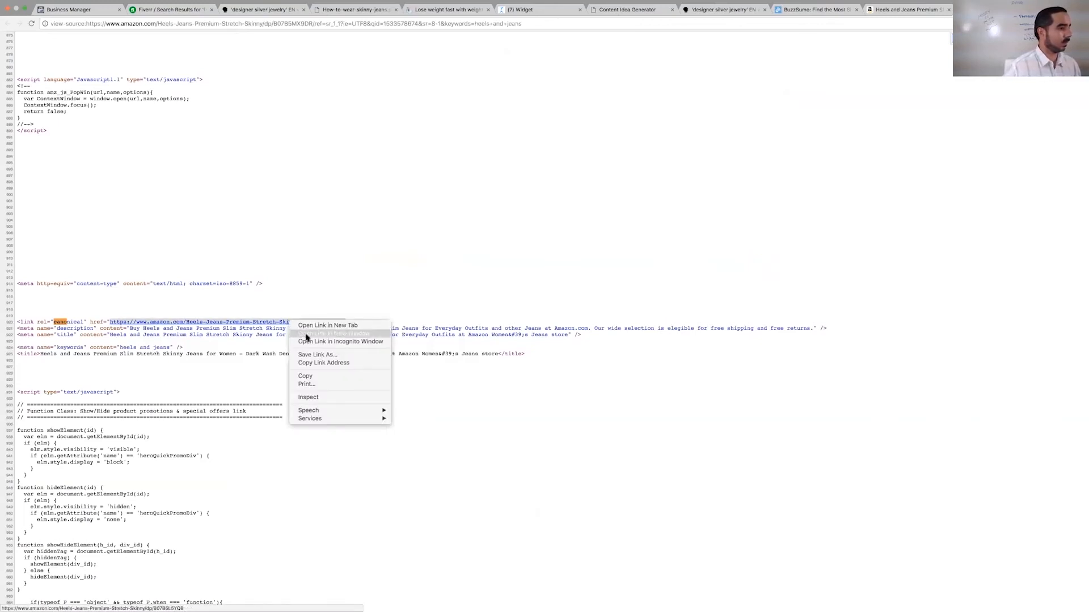
left_click(318, 361)
left_click(536, 9)
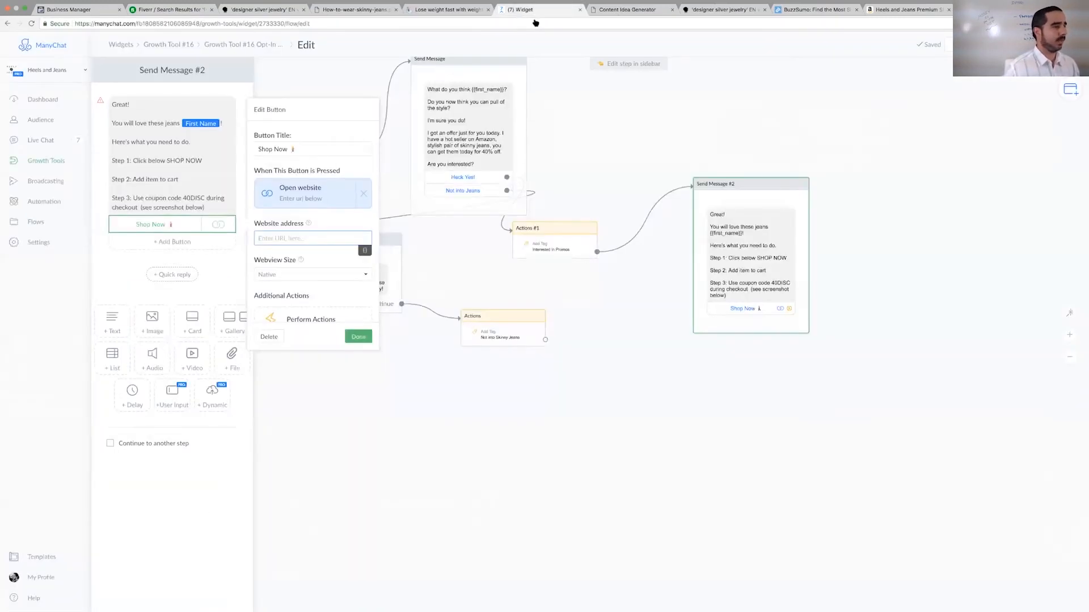
Step: Set the Shop Now button's website address to the copied Amazon product link, finish the edit, and reopen the button to check it
left_click(296, 237)
key("ctrl+v")
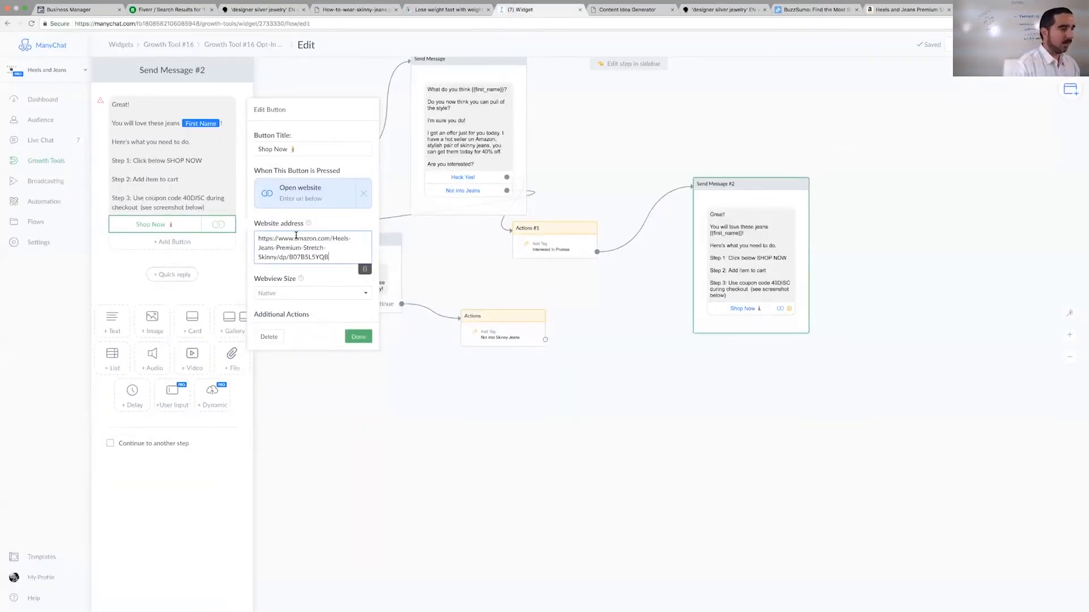
key("Return")
left_click(355, 337)
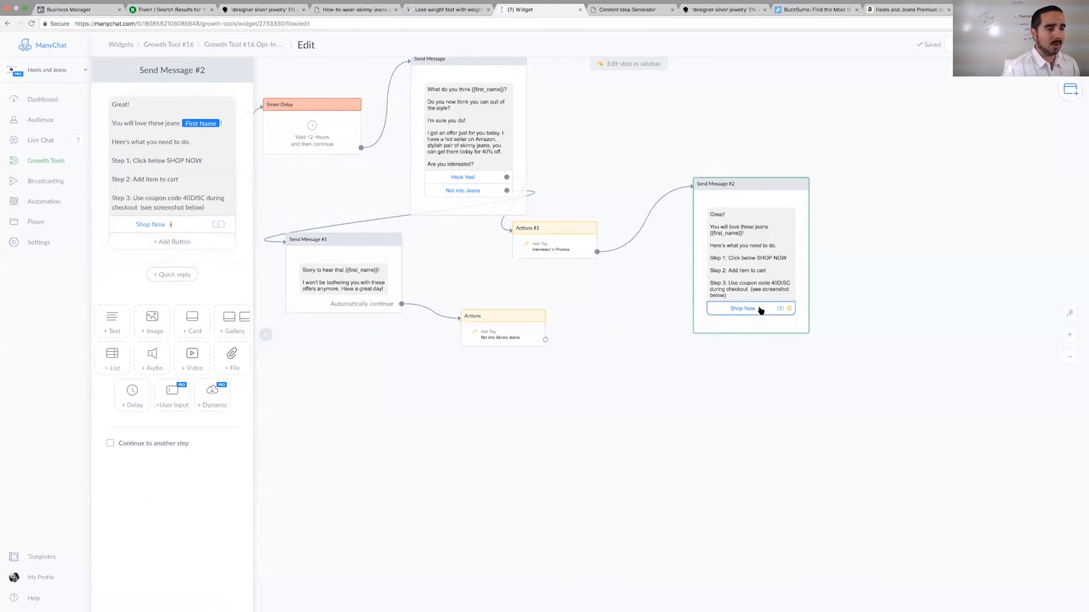
left_click(758, 309)
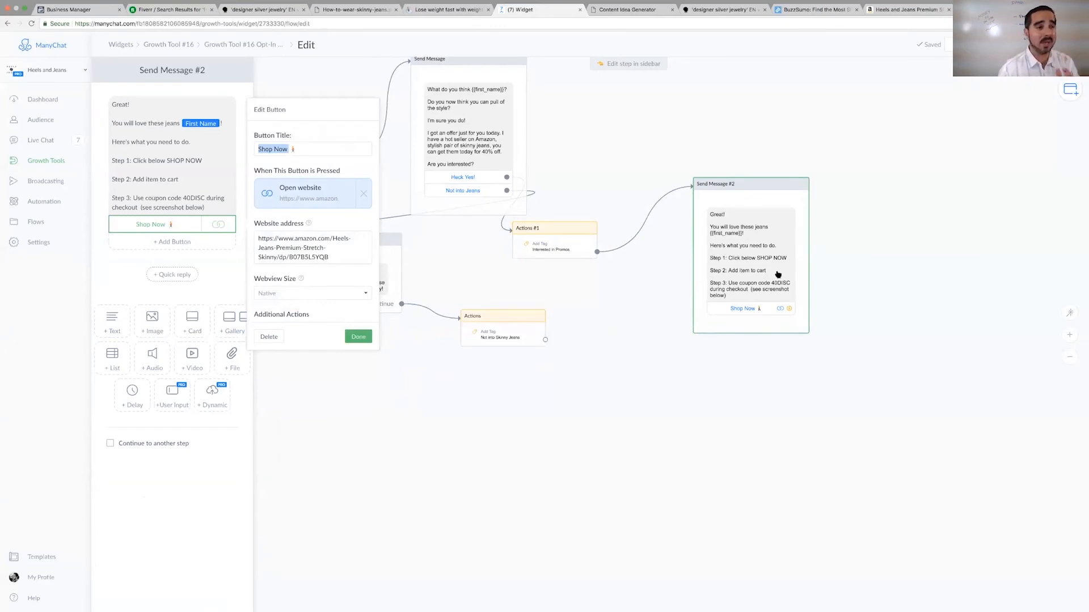
left_click(747, 298)
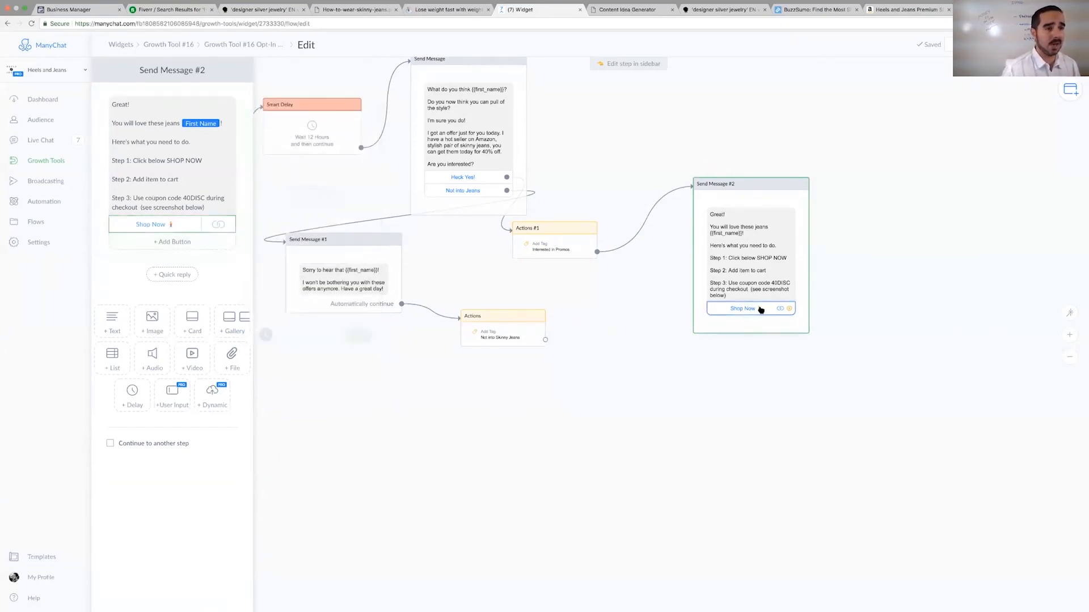
left_click(761, 309)
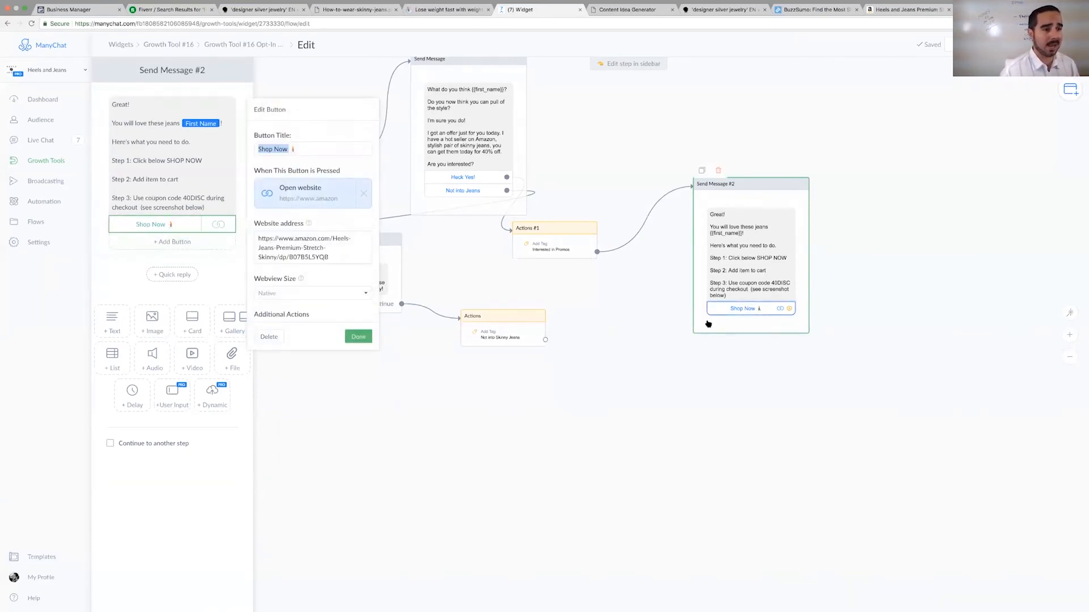
Step: Create a new Actions step that adds the new tag "Visited Amazon Listing"
left_click(1070, 89)
left_click(1016, 118)
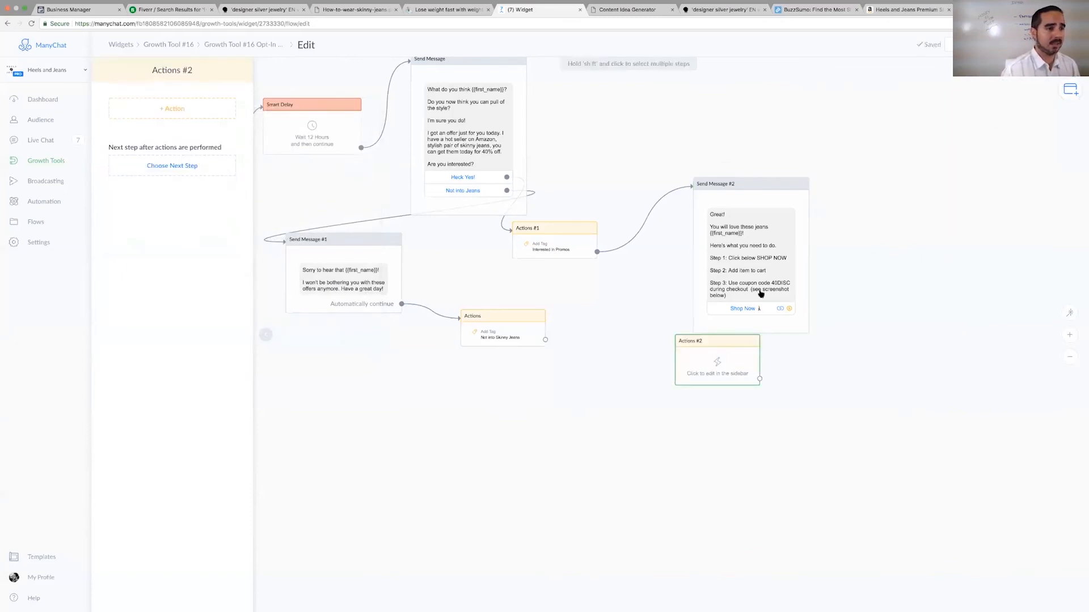
left_click(193, 110)
left_click(152, 130)
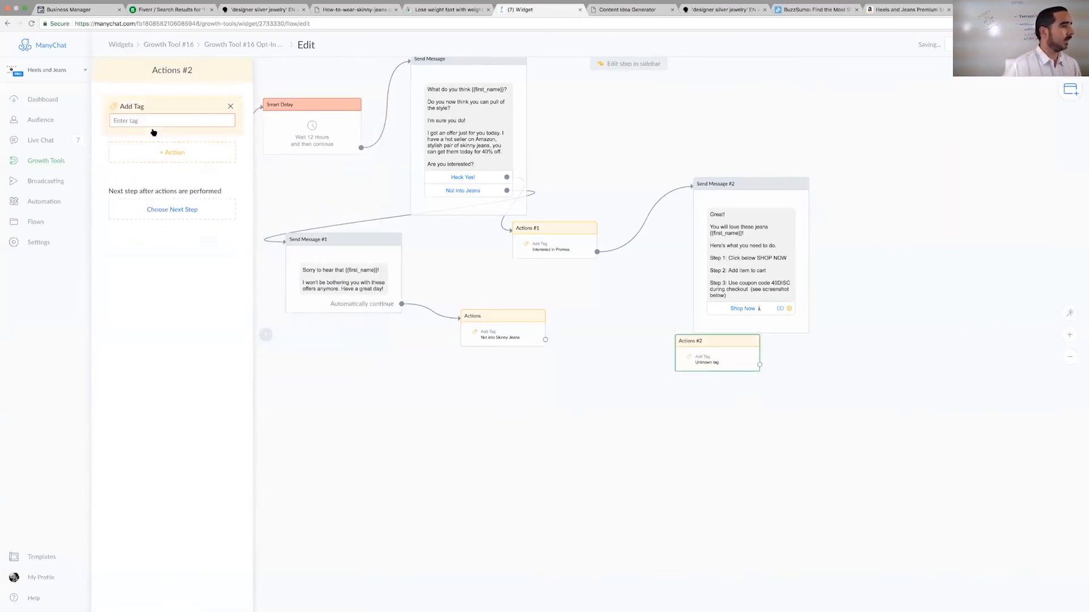
left_click(158, 120)
type("Visited Amaz")
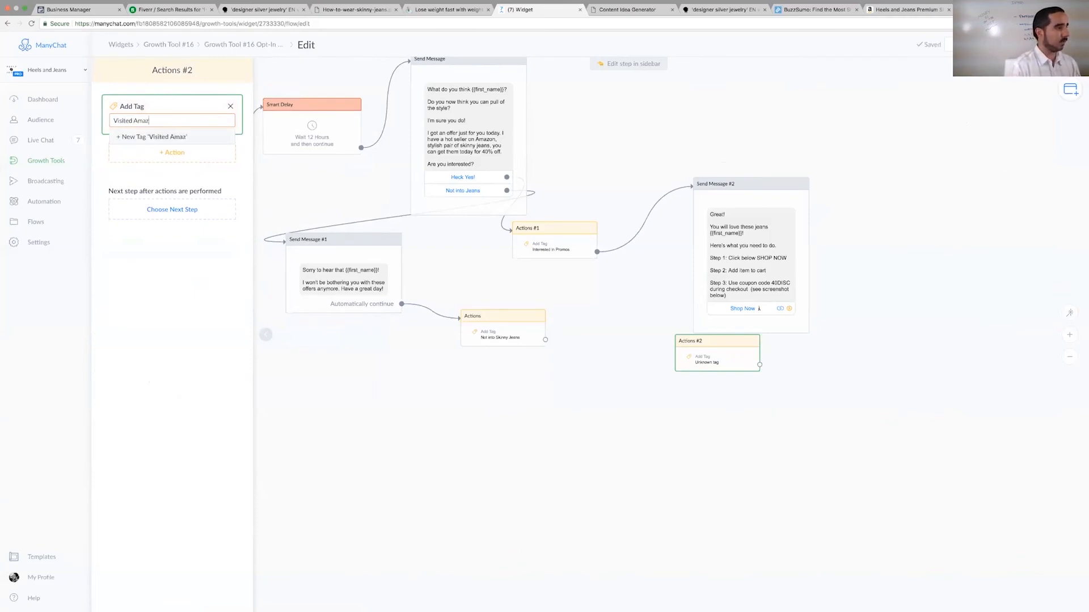
type("on Listing")
key("Return")
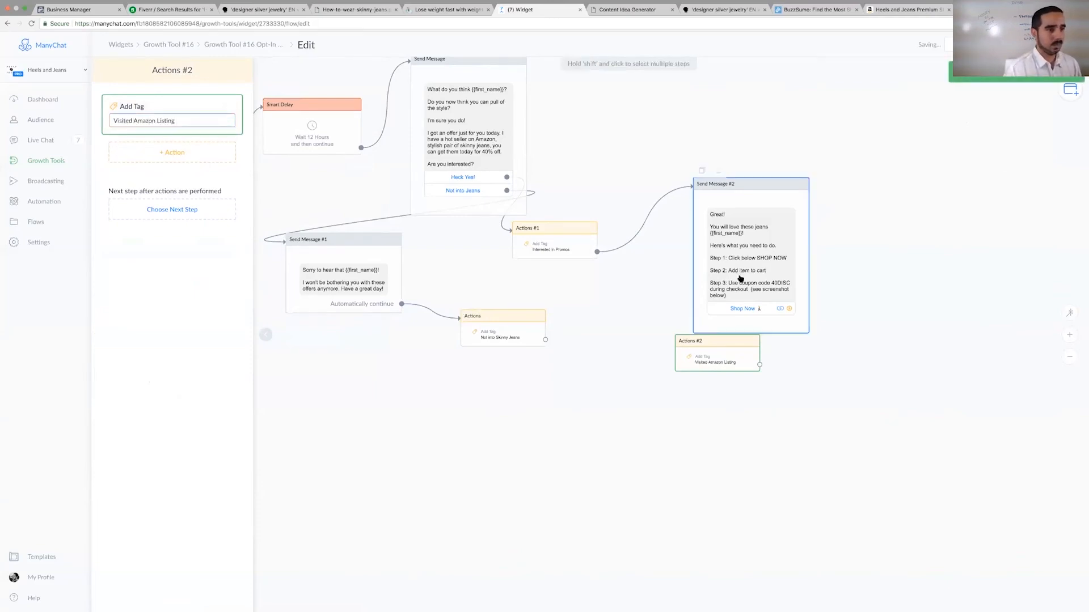
Step: Place the Actions #2 block to the right of Send Message #2 and make the message continue automatically to it
left_click(741, 262)
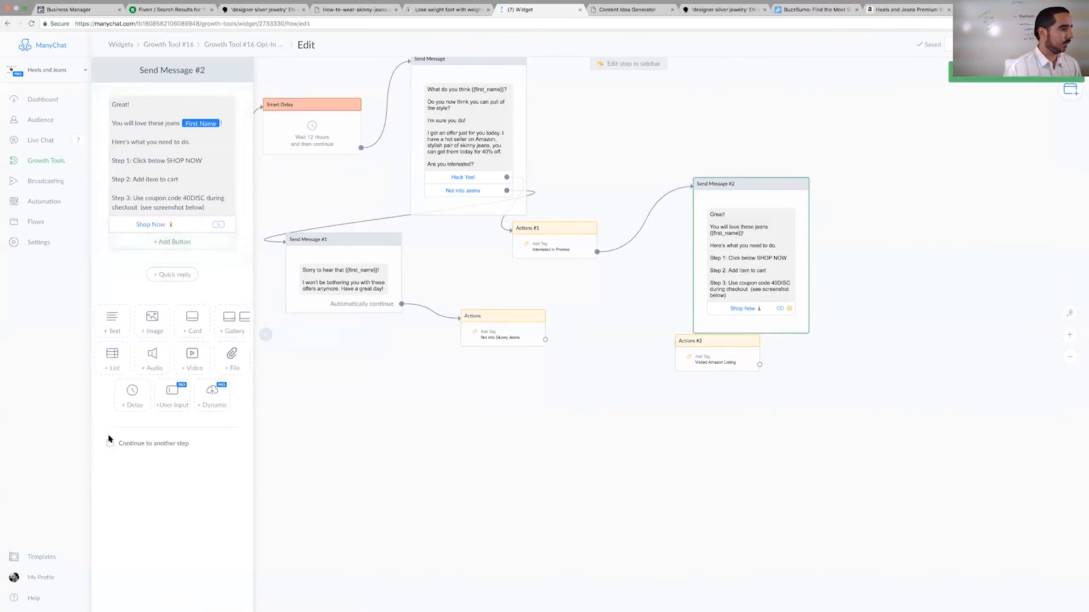
left_click_drag(695, 343, 939, 276)
left_click_drag(809, 325, 920, 275)
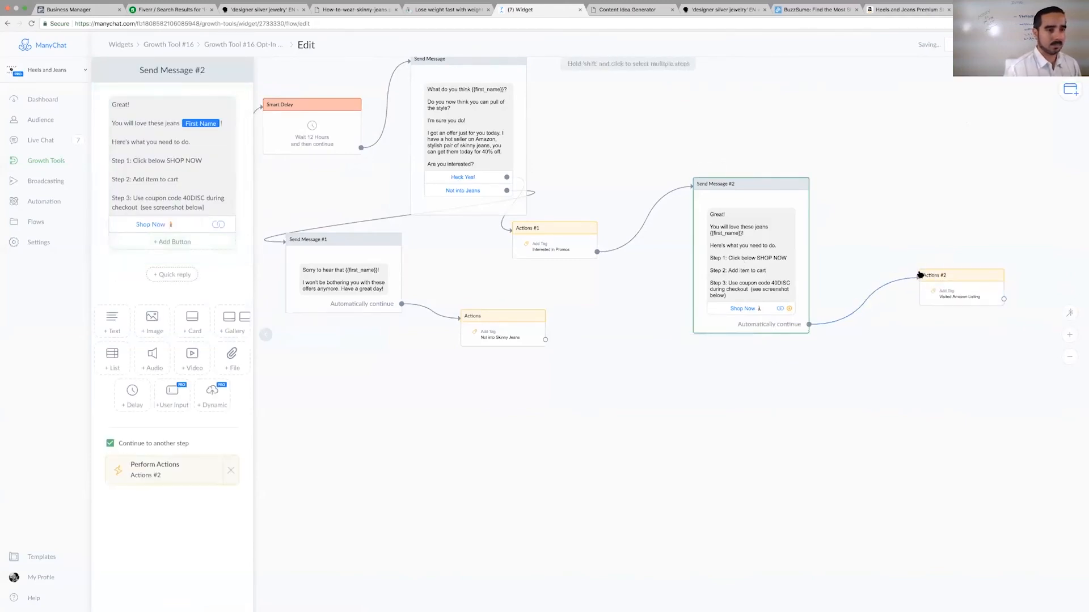
scroll(479, 605, "down", 5)
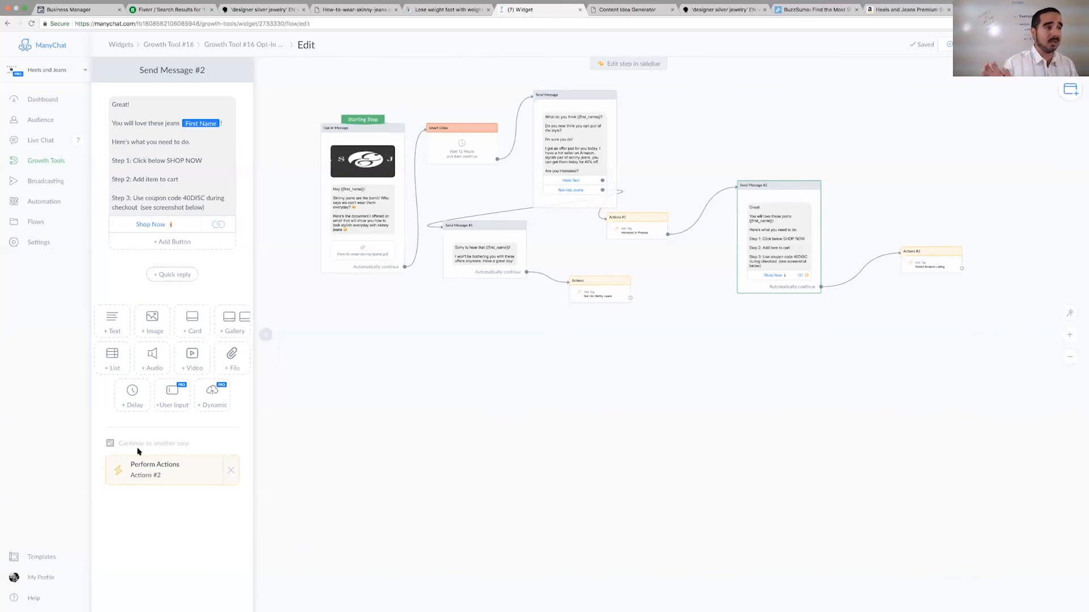
Step: Return to the growth tool, rename it "Email Opt ins Freebie Skinny Jeans" and save it
left_click(185, 44)
left_click(184, 42)
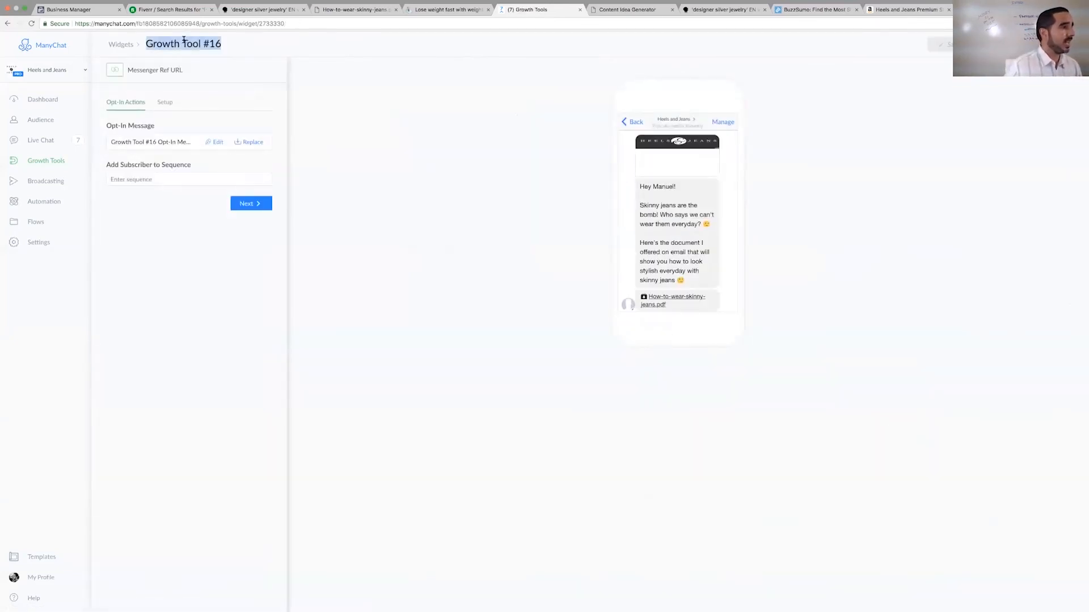
type("Email Opt ins Freebie")
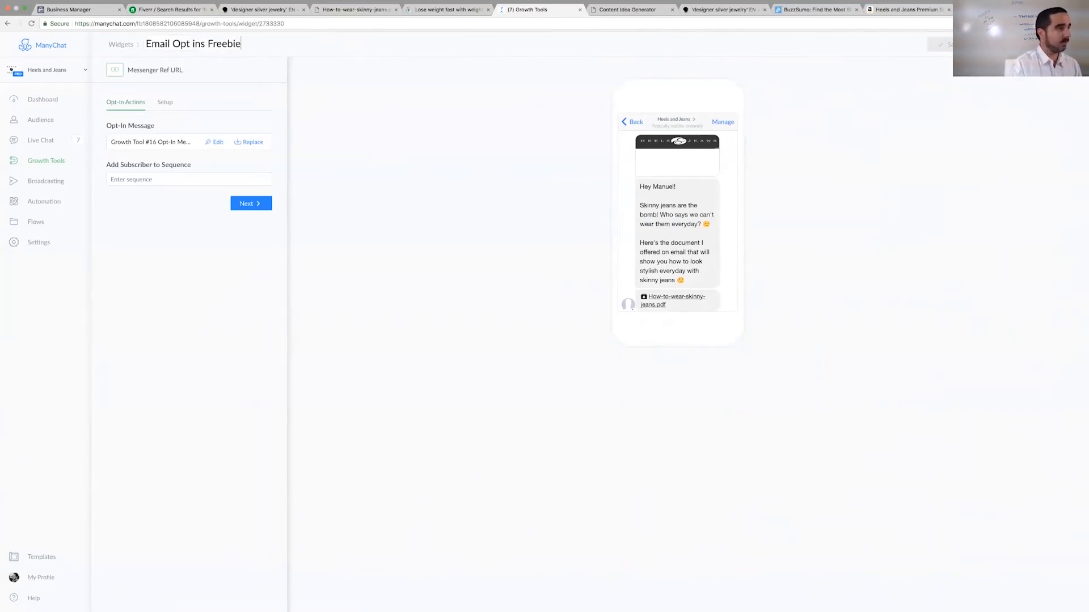
type(" Skinny Jeans")
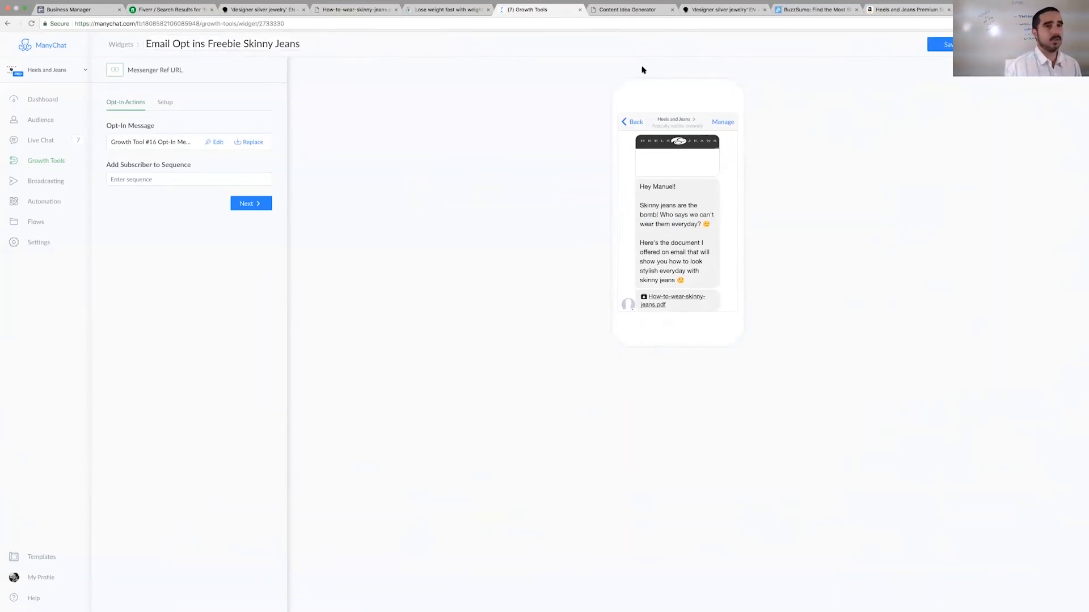
left_click(944, 45)
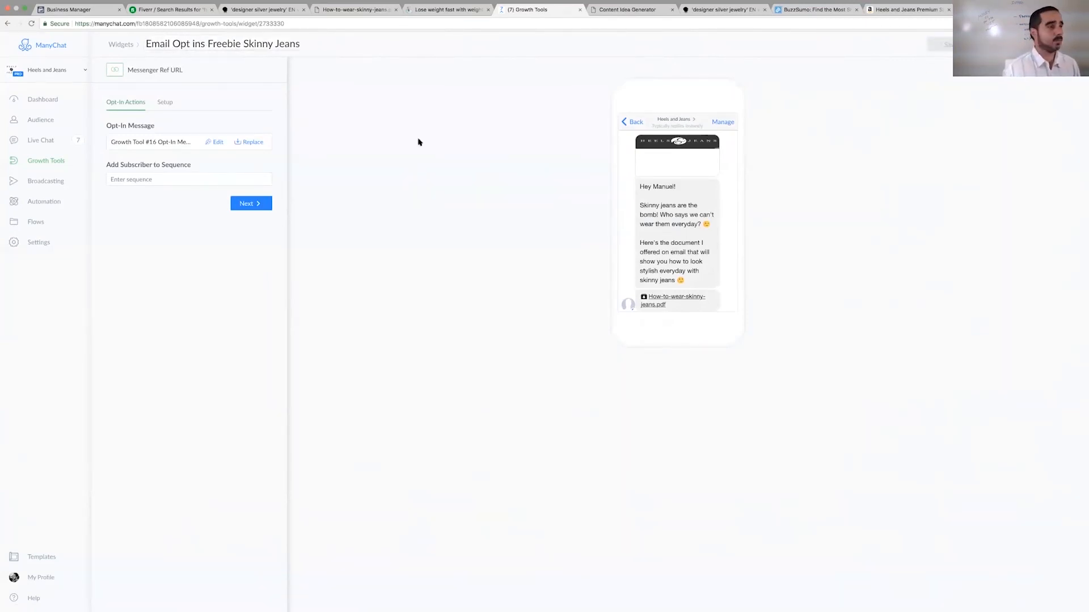
Step: Open the growth tool's setup and copy its Messenger Ref URL to the clipboard
left_click(169, 103)
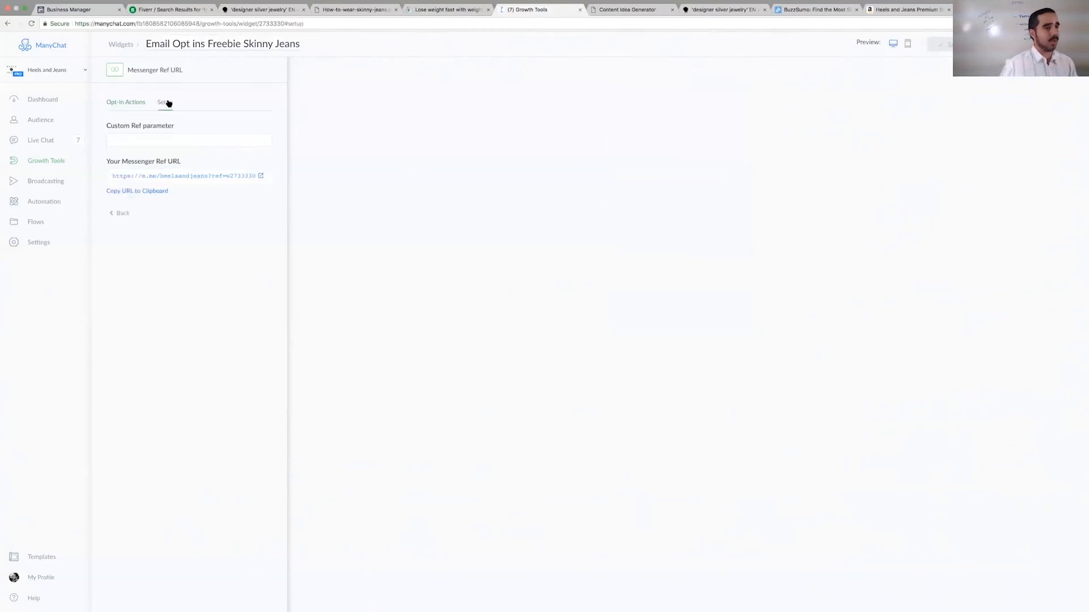
scroll(168, 177, "up", 3)
scroll(168, 177, "up", 3)
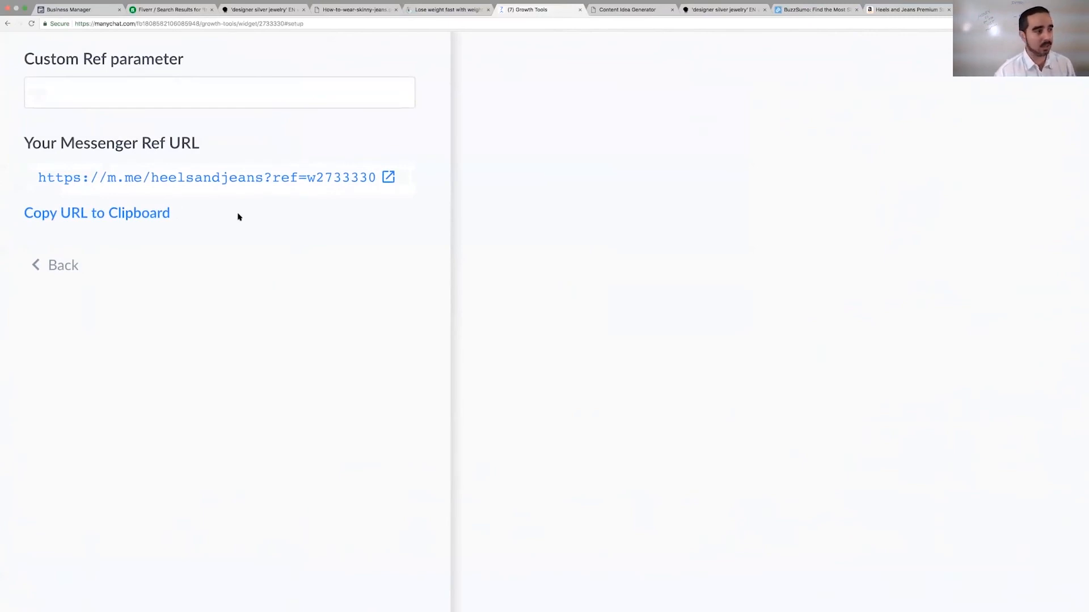
left_click(104, 216)
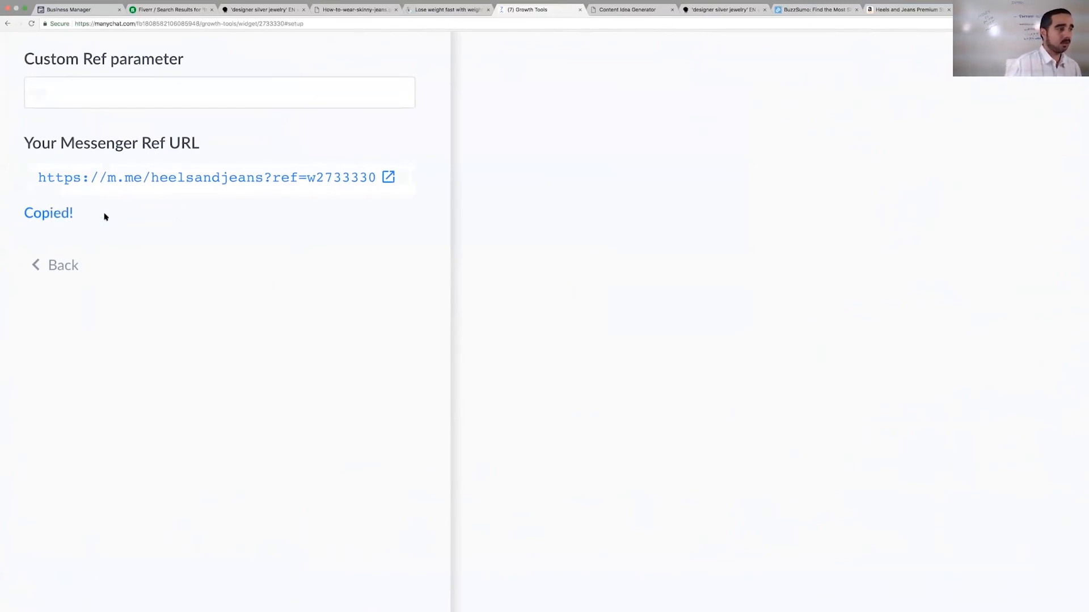
scroll(509, 268, "down", 5)
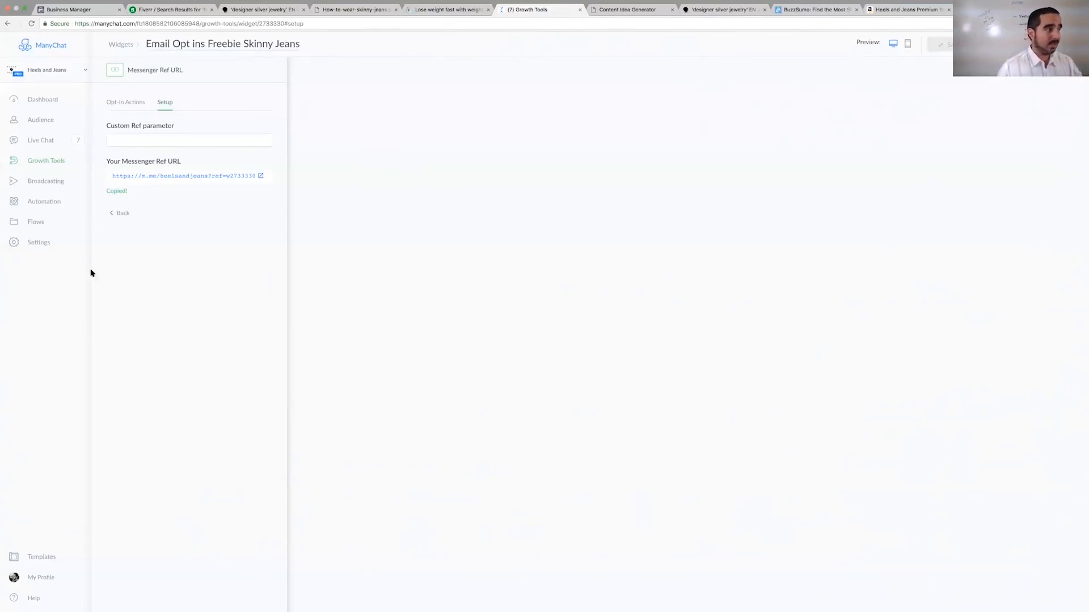
Step: In the bot settings, replace the greeting text with "Hey", the First Name variable and "!", followed by "Welcome to the Heels and Jeans messenger channel."
left_click(44, 243)
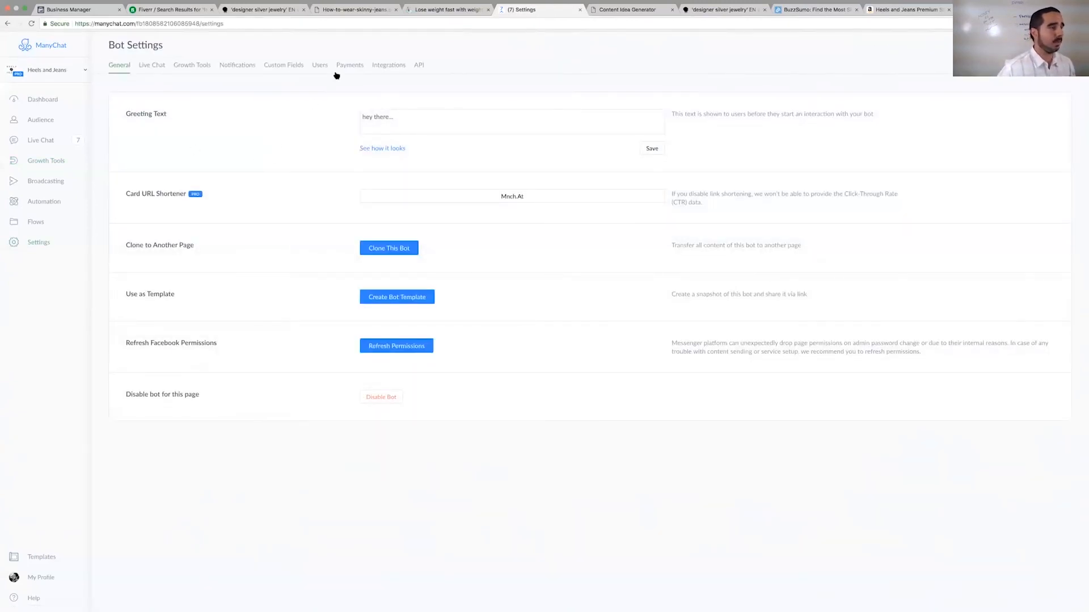
scroll(336, 75, "up", 5)
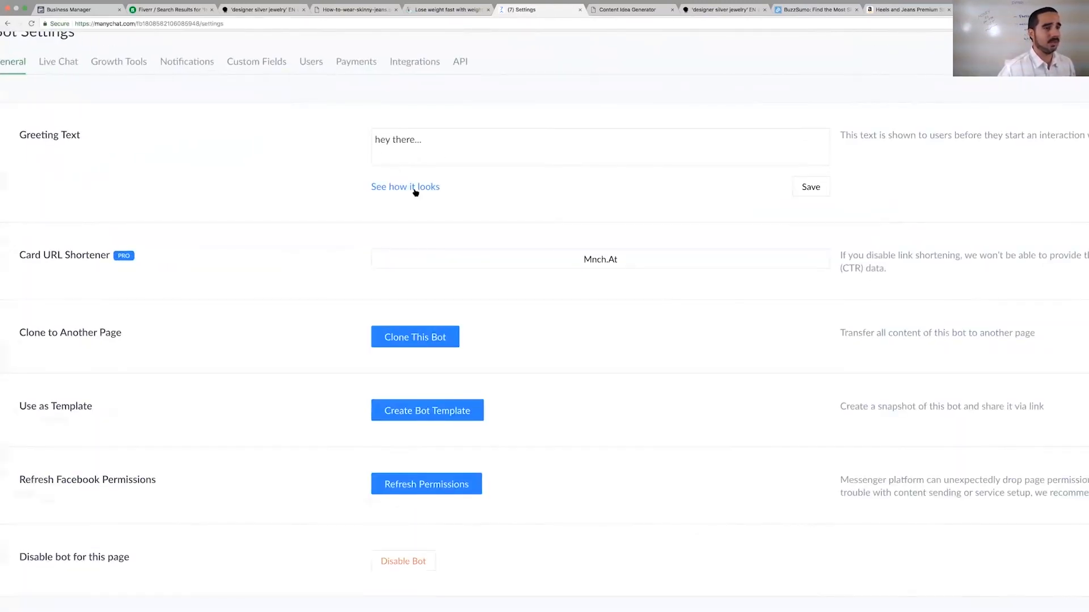
left_click(427, 163)
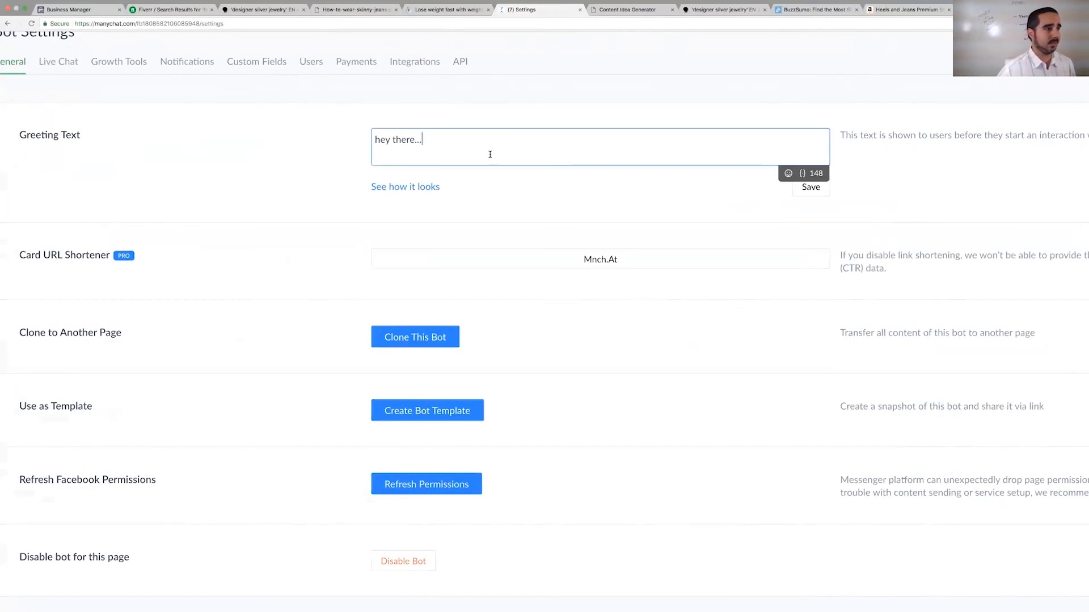
left_click_drag(496, 156, 335, 131)
type("Hey")
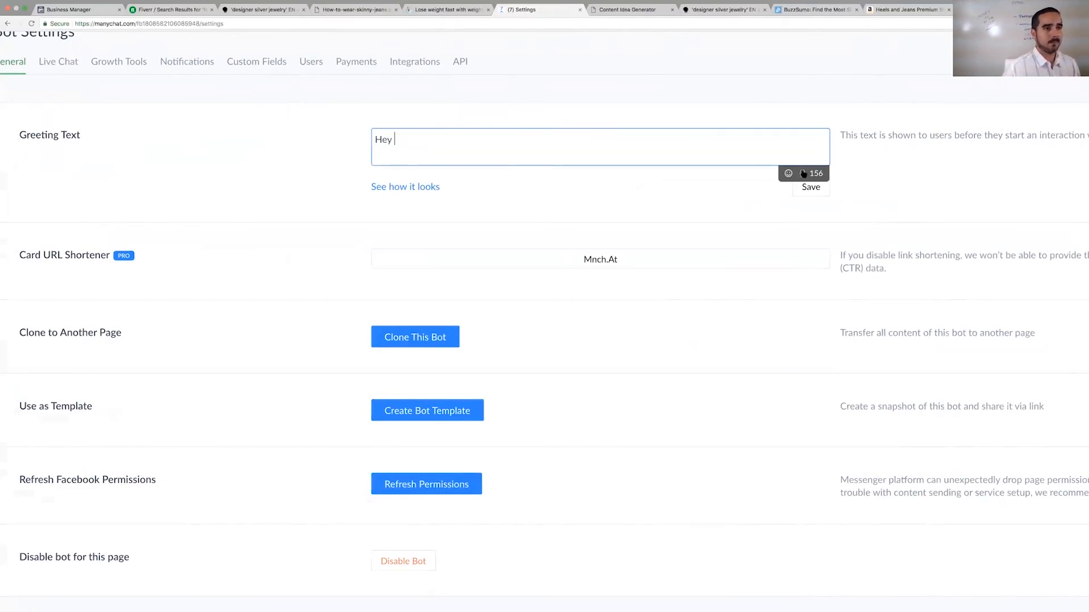
left_click(802, 174)
left_click(709, 201)
left_click(520, 140)
type("!")
key("Return")
key("Return")
type("Welcome to the Heels and Jea")
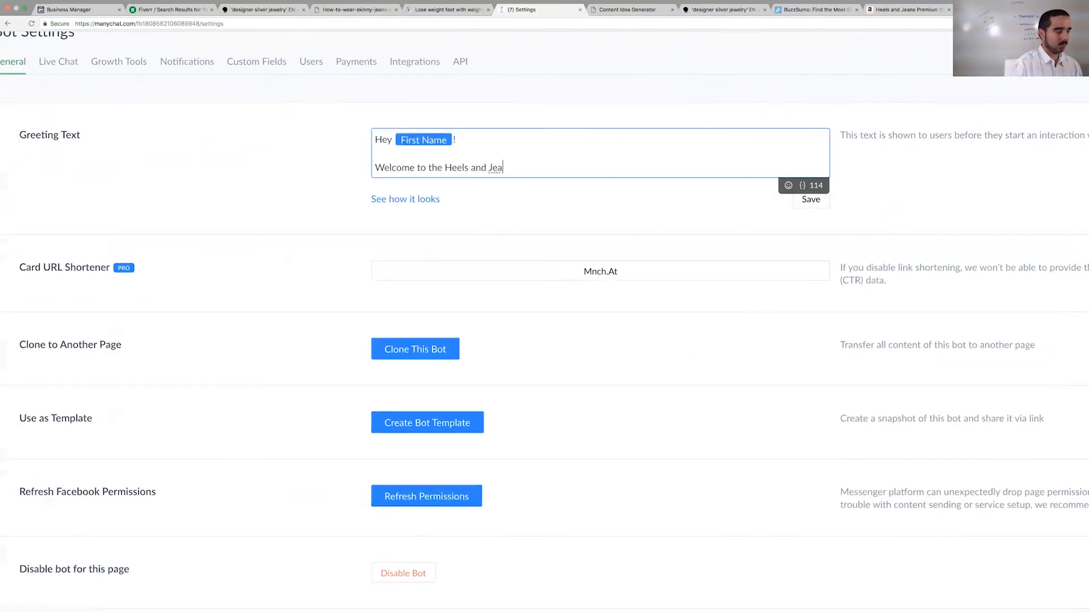
type("ns messenger channel.")
Step: Add a greeting paragraph reading "Get ready for some great tips on looking stylish with your skinny jeans and for great offers?"
key("Return")
key("Return")
type("Get ready for some great tips on looking stylish with your skinny jeans and for some")
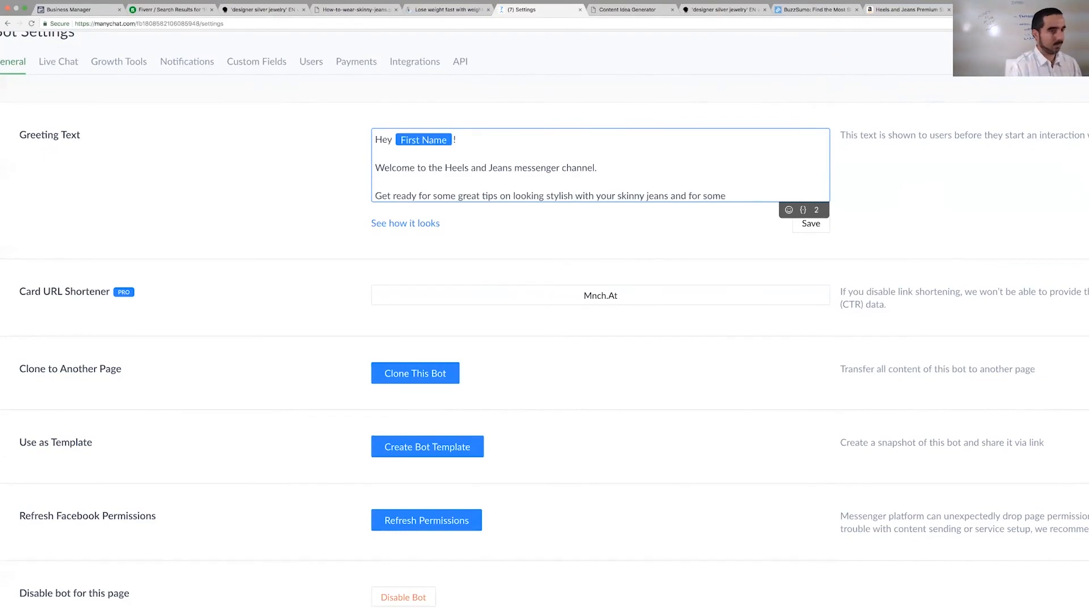
key("BackSpace")
key("BackSpace")
key("BackSpace")
key("BackSpace")
type("great offers?")
Step: Shorten the start of the greeting's last paragraph to "Ready for great tips" and save the greeting text
left_click(456, 195)
key("BackSpace")
key("BackSpace")
key("BackSpace")
key("BackSpace")
key("BackSpace")
key("BackSpace")
key("BackSpace")
key("BackSpace")
key("BackSpace")
key("BackSpace")
key("BackSpace")
key("BackSpace")
key("BackSpace")
key("BackSpace")
key("BackSpace")
key("BackSpace")
key("BackSpace")
key("BackSpace")
type("Ready for")
left_click(798, 229)
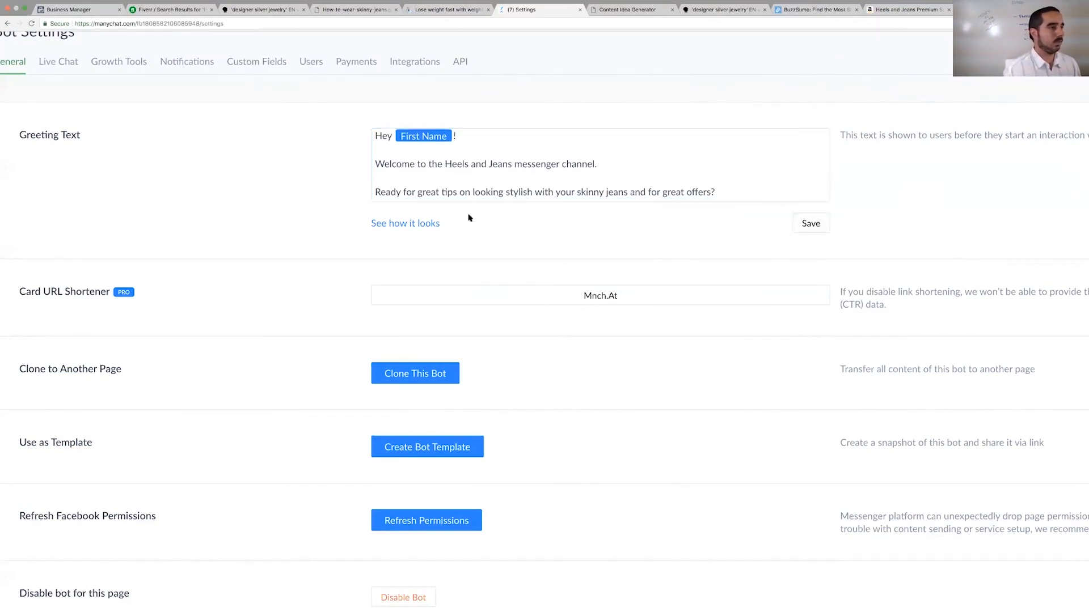
Step: Preview the greeting text, replace "and" with "&" in "Heels and Jeans", and save the change
left_click(425, 225)
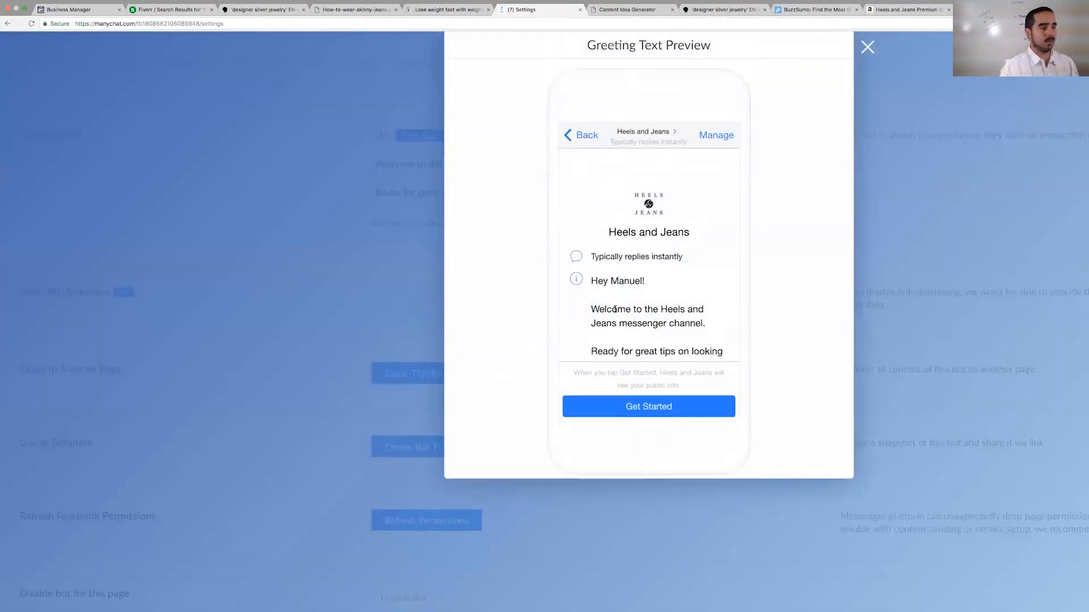
scroll(615, 311, "down", 2)
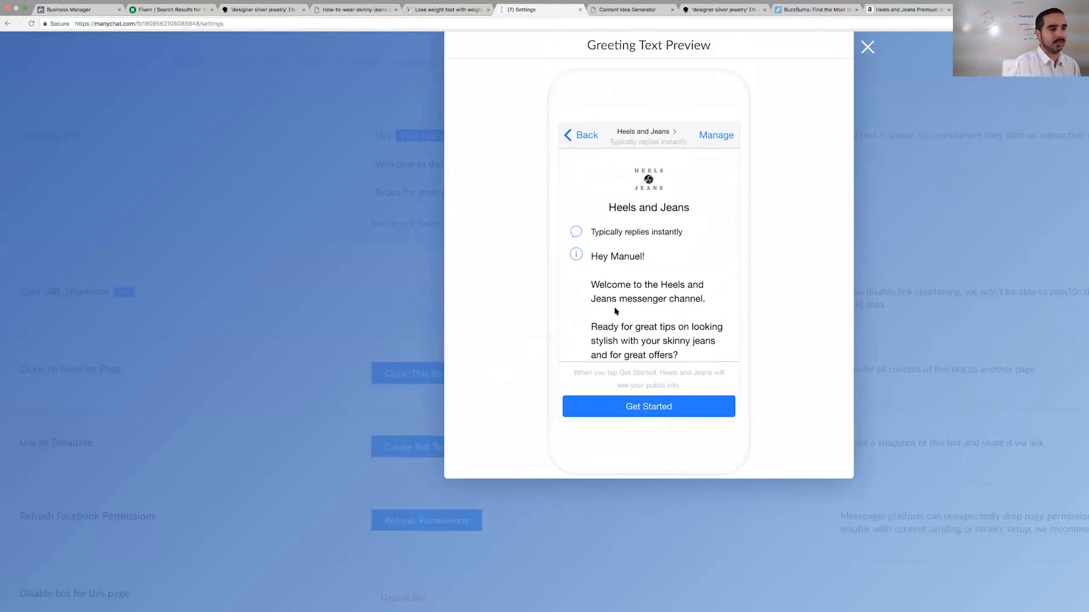
left_click(867, 47)
left_click(486, 160)
double_click(482, 163)
type("&")
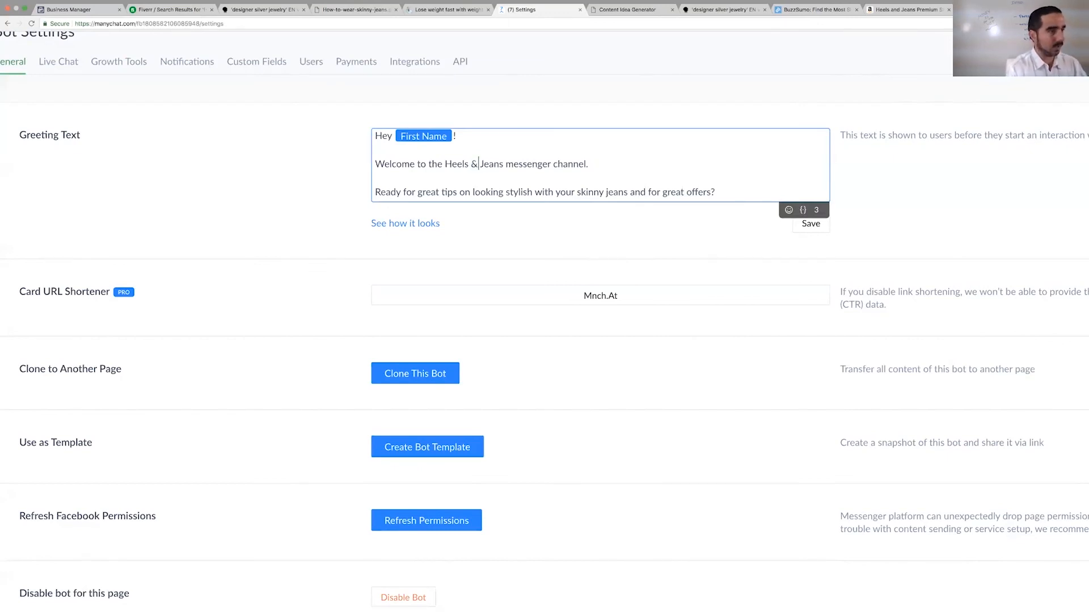
left_click(803, 227)
Step: Preview the edited greeting text, save it again and return to the growth tools list
left_click(418, 225)
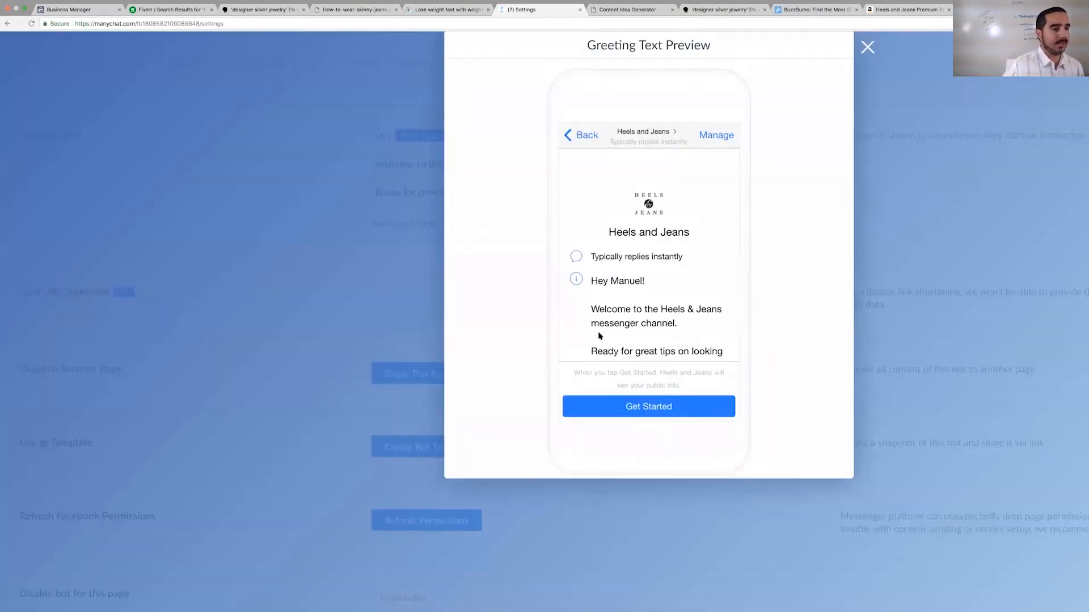
scroll(598, 336, "down", 2)
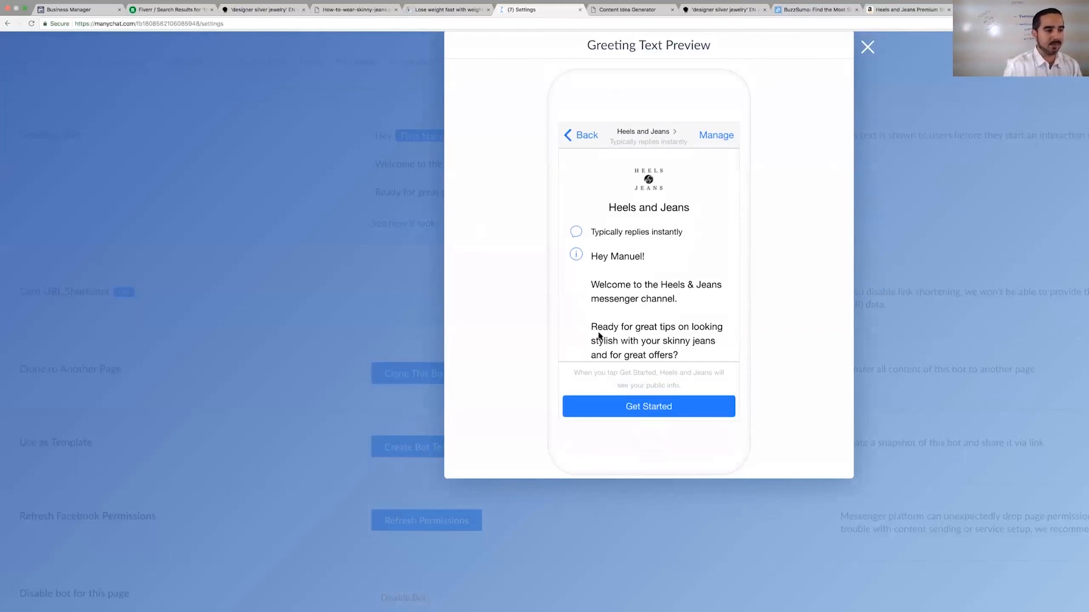
left_click(865, 48)
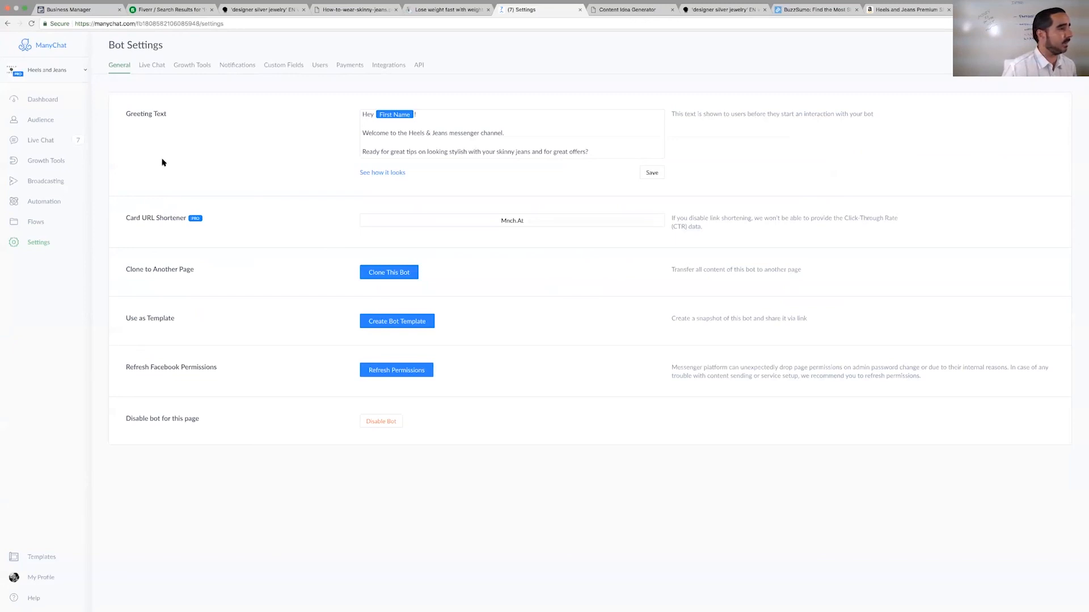
left_click(645, 174)
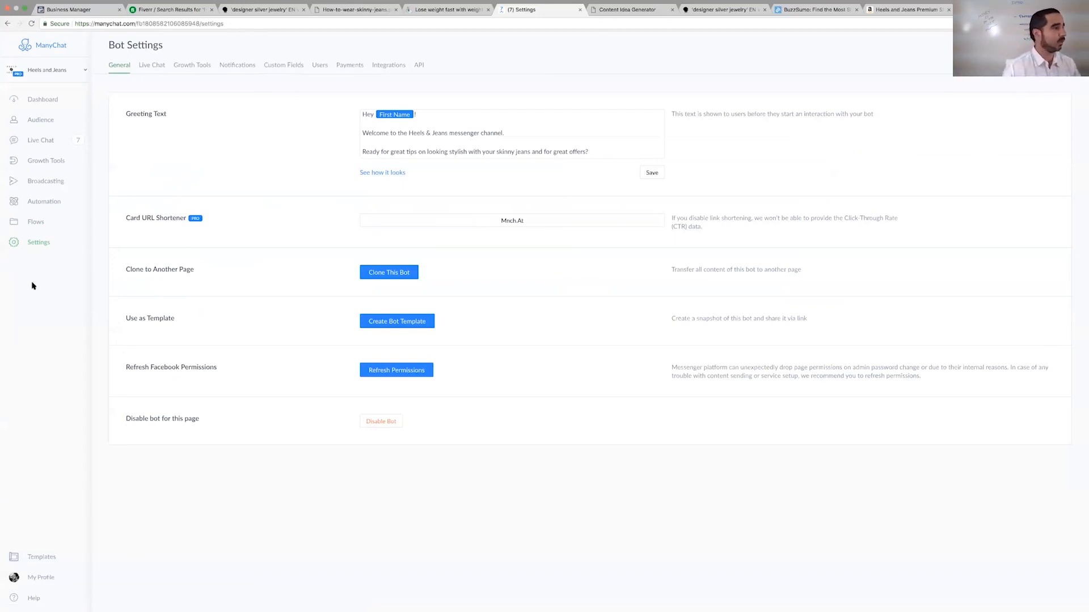
left_click(35, 165)
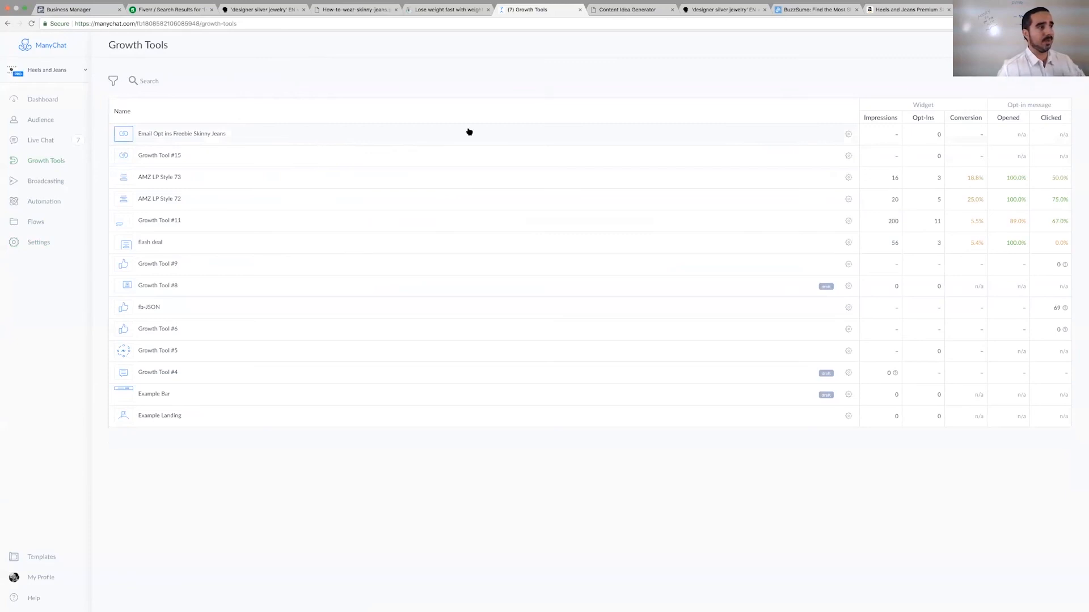
Step: Duplicate the "Email Opt ins Freebie Skinny Jeans" growth tool
left_click(848, 135)
left_click(826, 173)
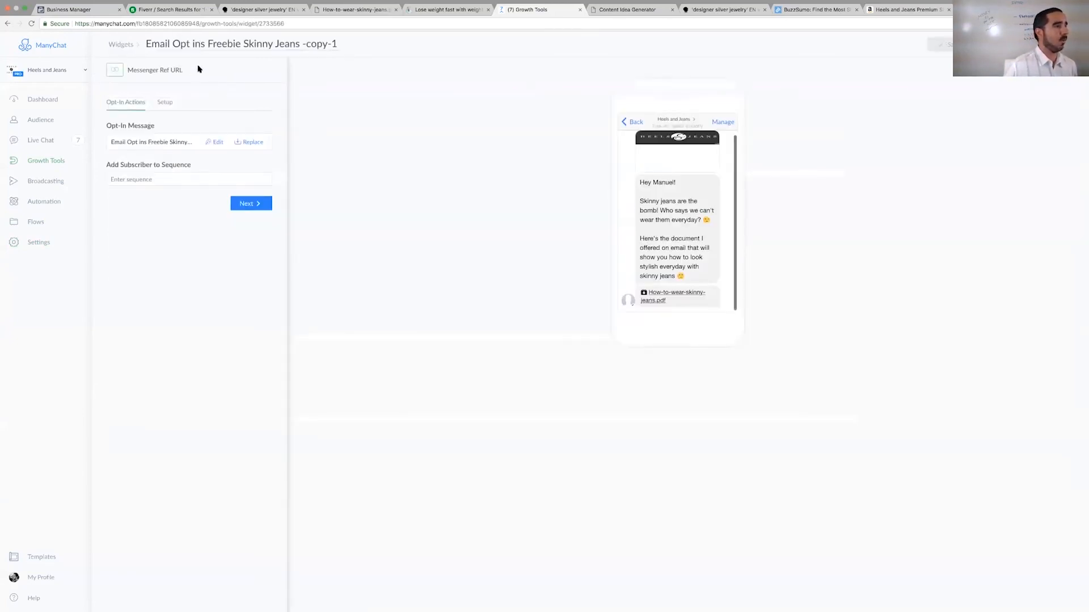
Step: Rename the copied growth tool "Facebook Opt ins Freebie Skinny Jeans"
left_click(199, 48)
left_click_drag(172, 45, 146, 44)
type("Faec")
key("BackSpace")
key("BackSpace")
type("cebook")
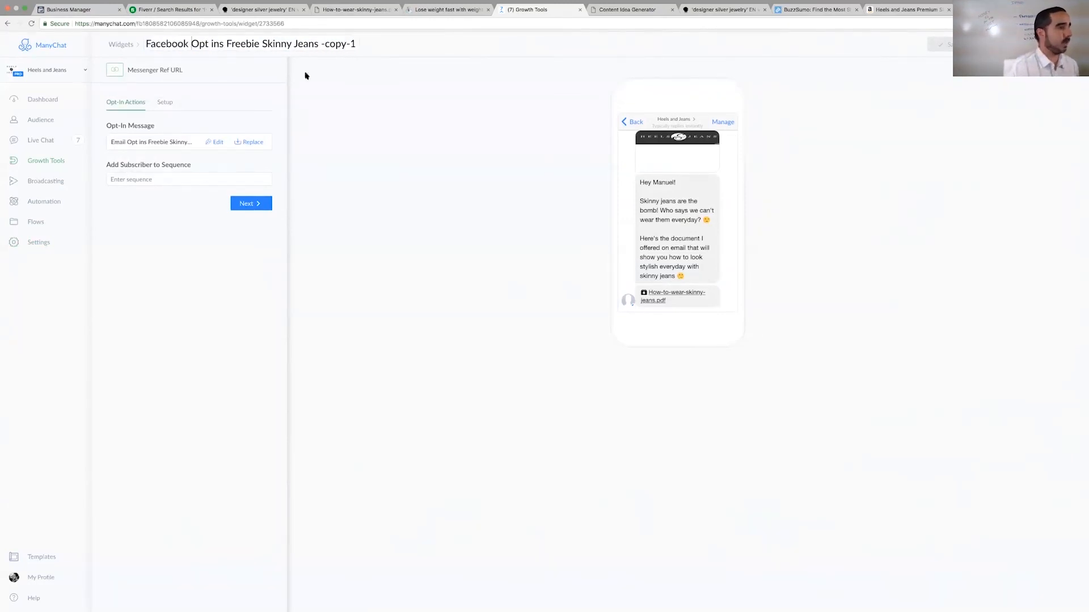
left_click_drag(322, 44, 437, 51)
key("BackSpace")
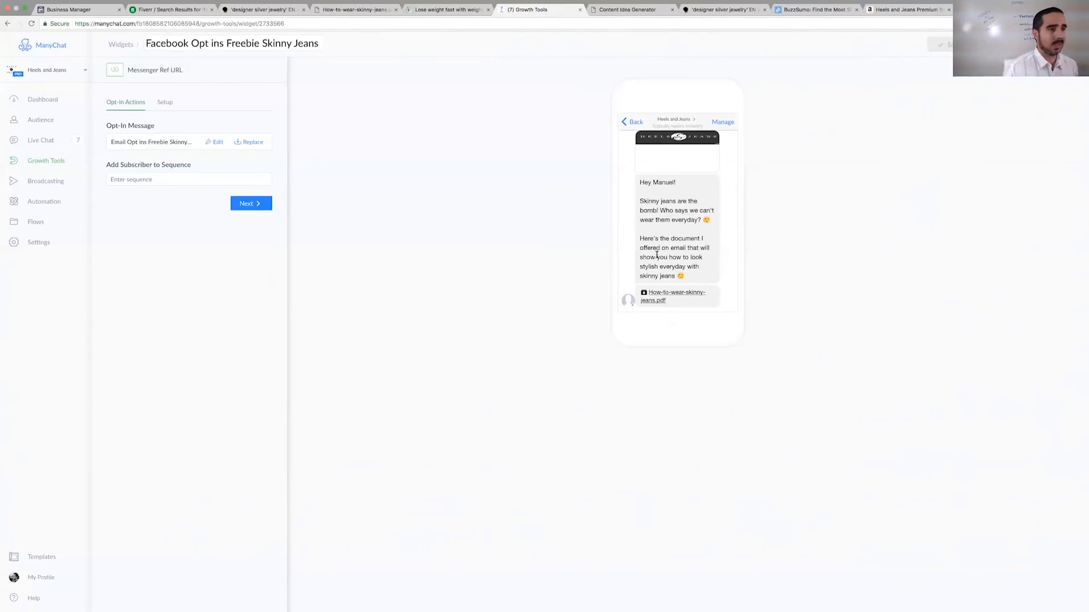
Step: In the opt-in message text, replace "offered on email" with "talked about on the Facebook ad", publish the change and show the whole flow
scroll(658, 260, "up", 5)
scroll(658, 260, "down", 5)
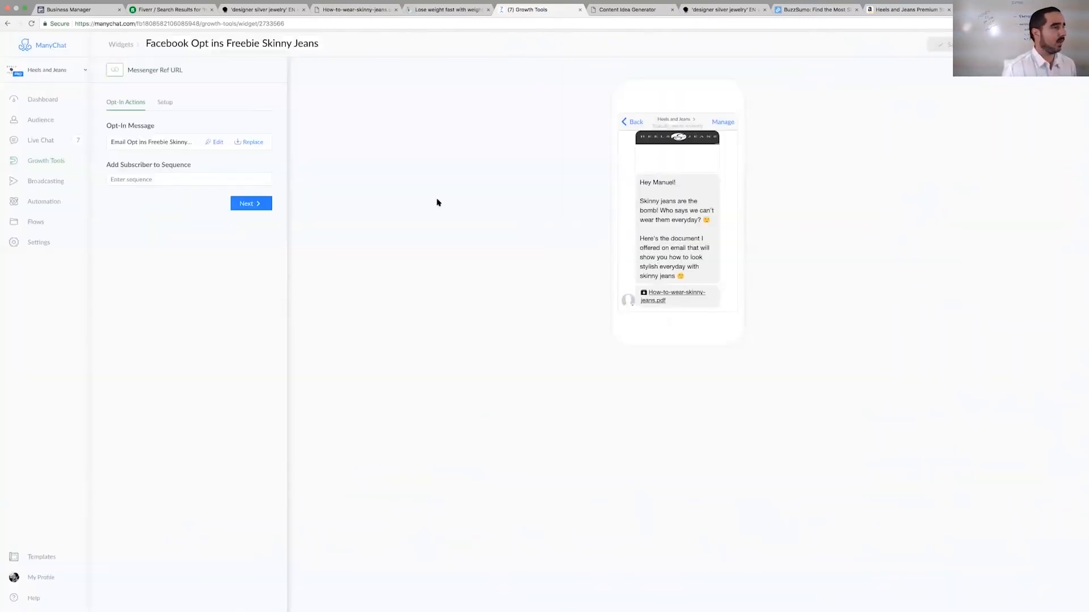
left_click(215, 145)
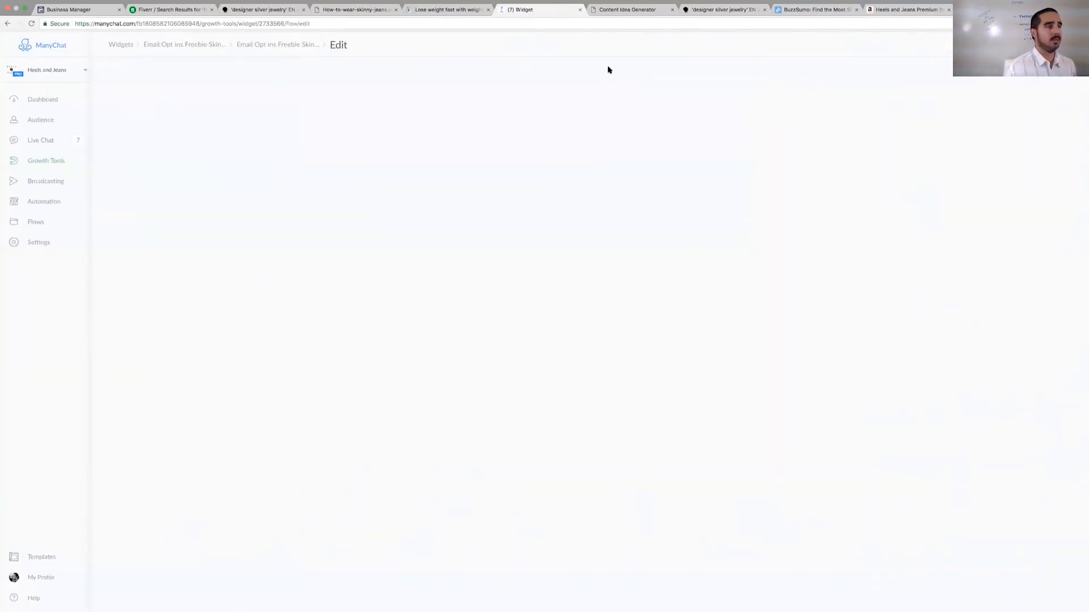
left_click(309, 240)
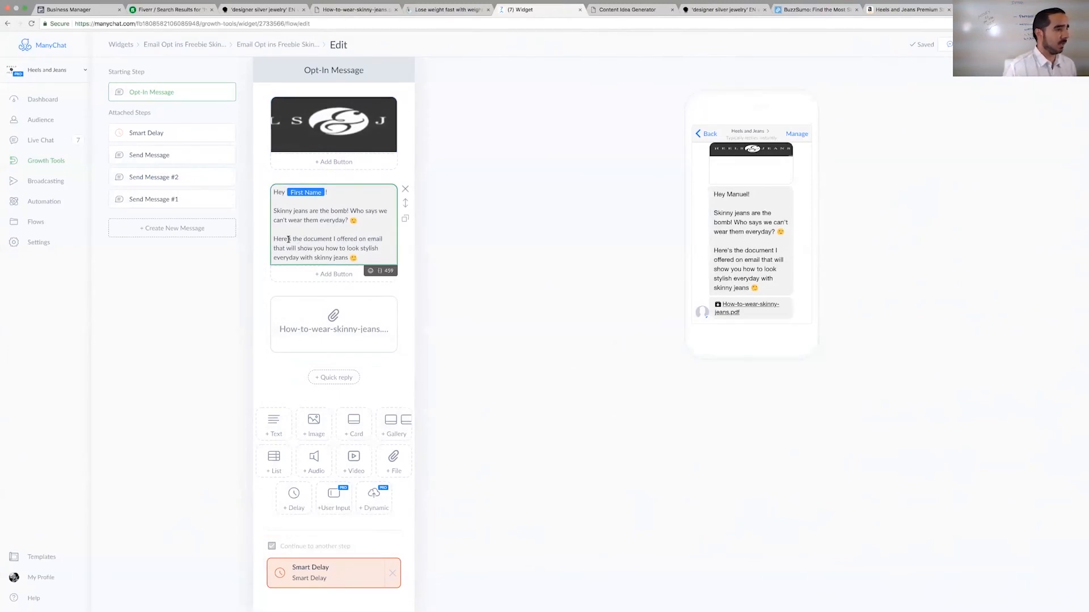
left_click_drag(337, 238, 384, 241)
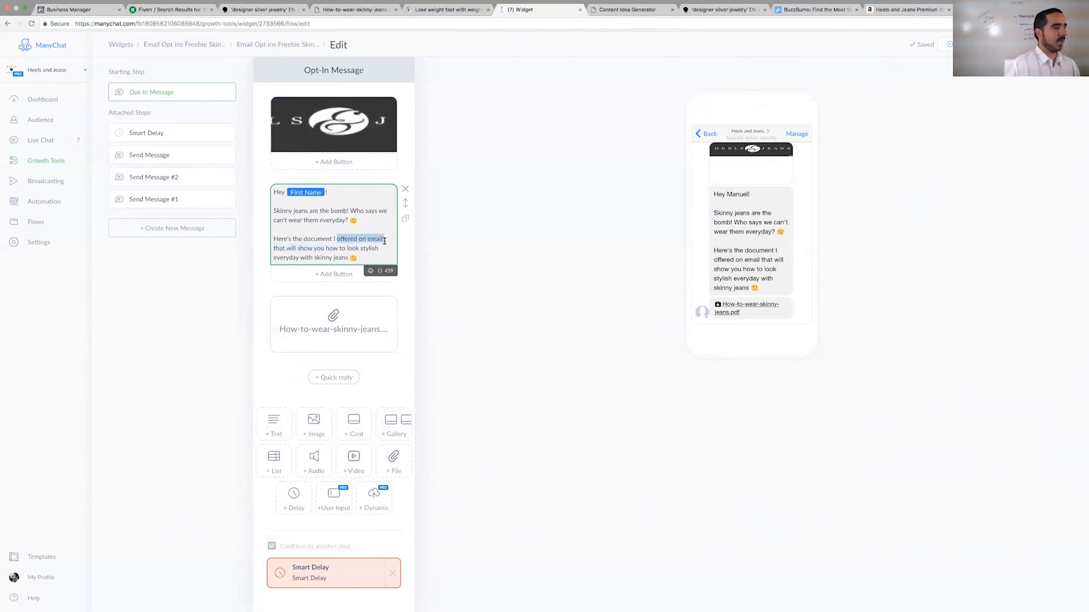
type("talked about on the Facebook ad")
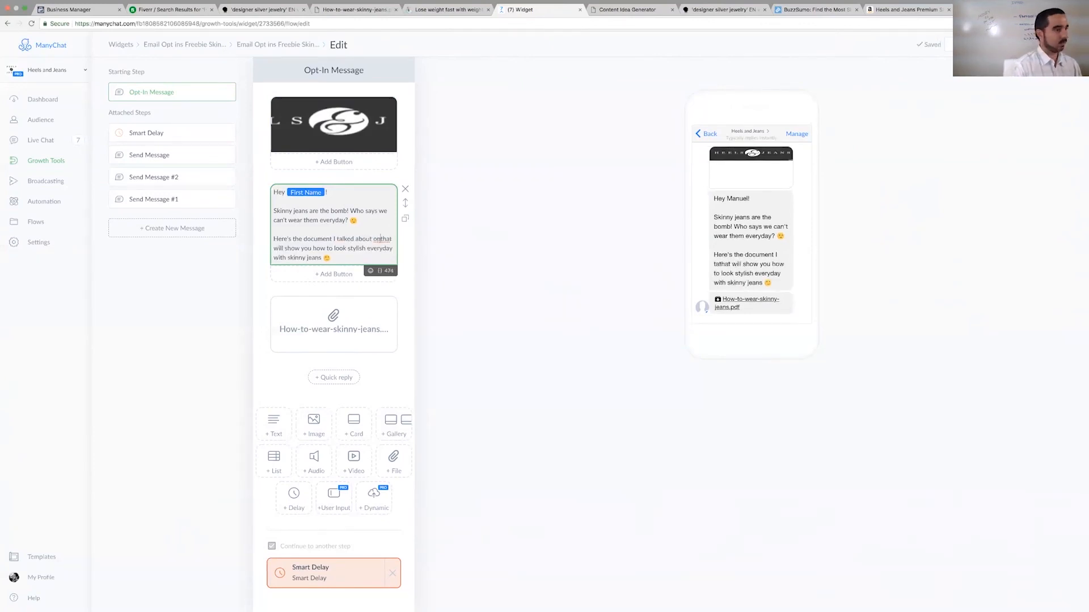
left_click(1043, 44)
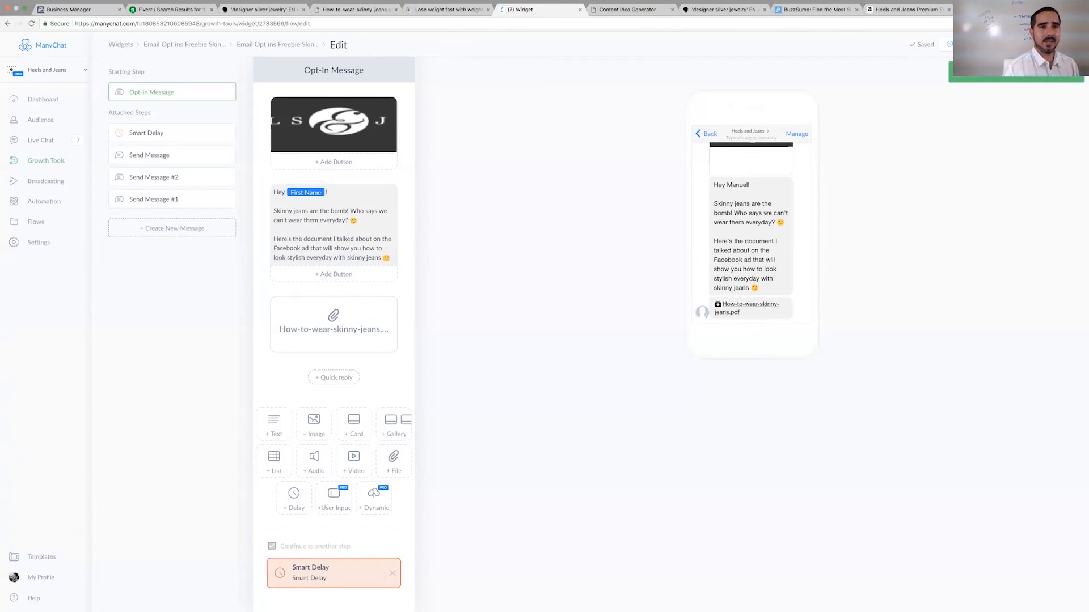
left_click(980, 44)
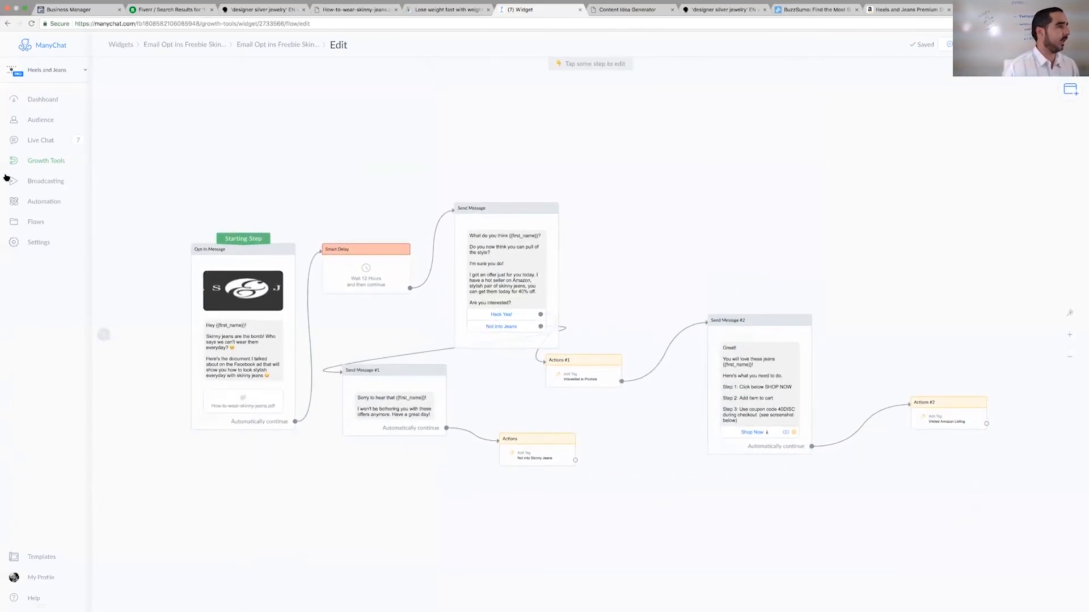
Step: Return to the copied growth tool and rename it "Facebook Ad Opt ins Freebie Skinny Jeans"
left_click(164, 45)
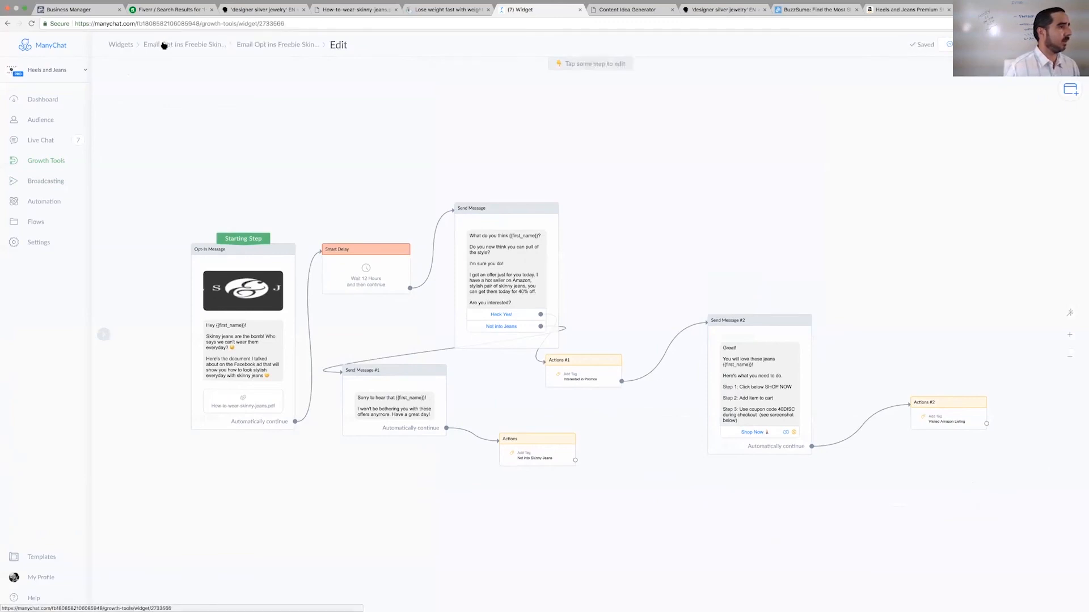
double_click(164, 45)
type("Facebook A")
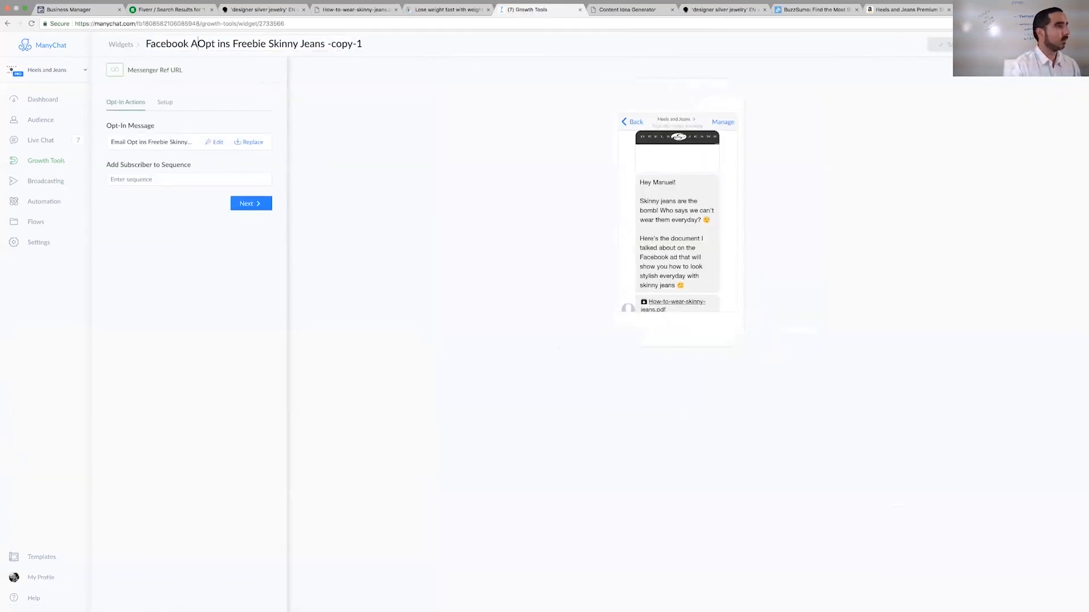
type("d")
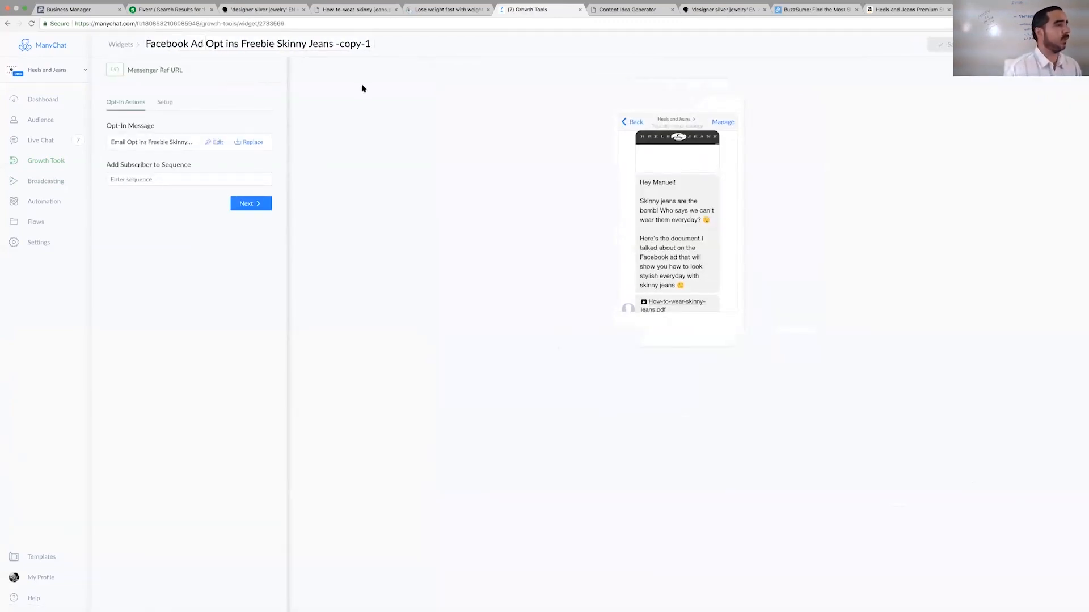
key("shift+End")
key("BackSpace")
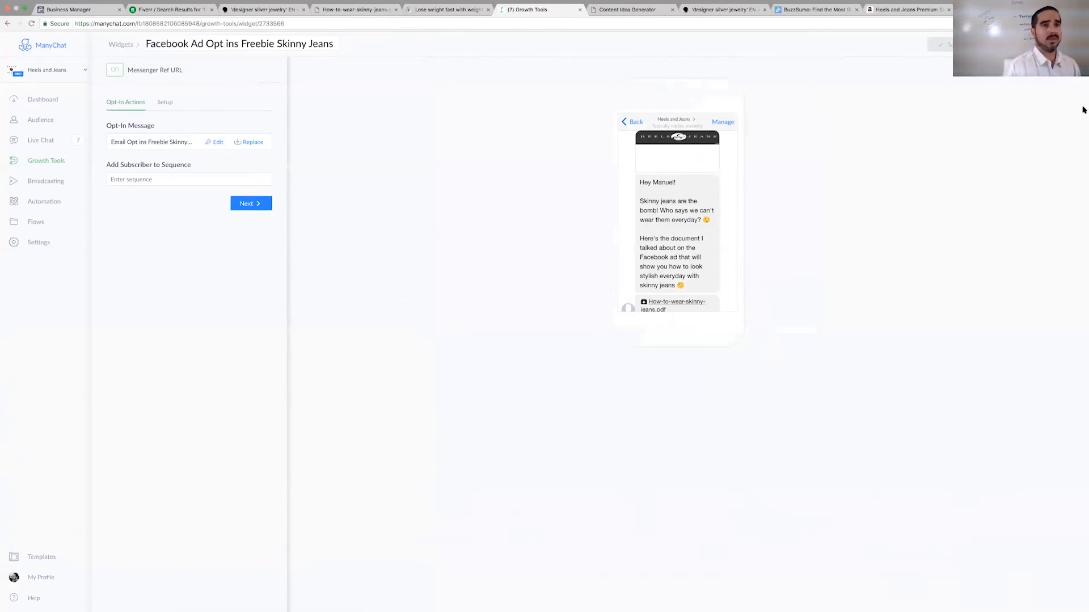
Step: Proceed to the growth tool's setup, save it to generate its Messenger Ref URL and return to the growth tools list
left_click(250, 204)
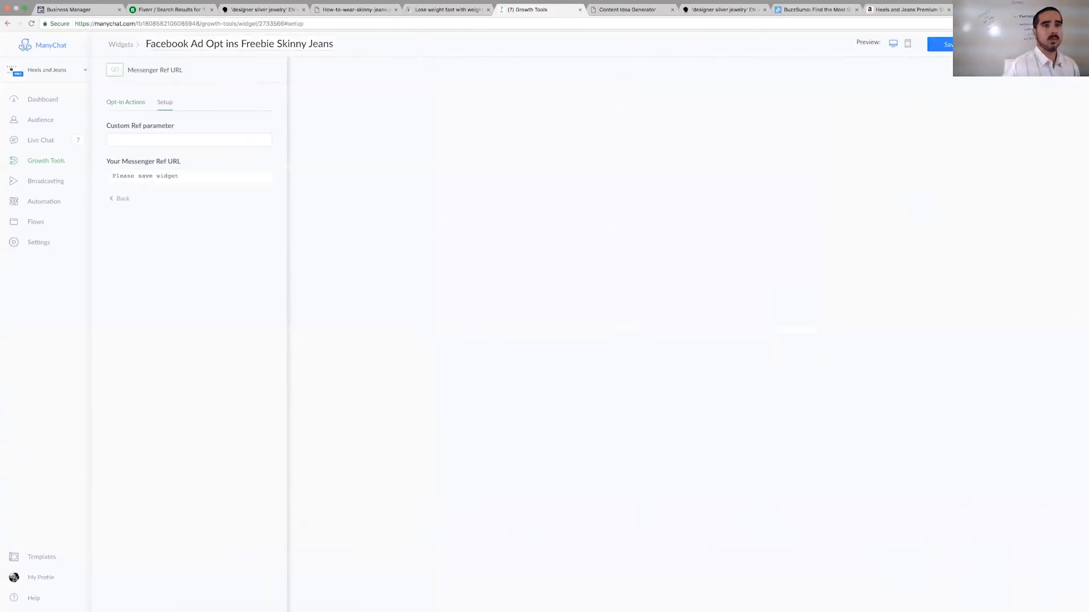
left_click(941, 44)
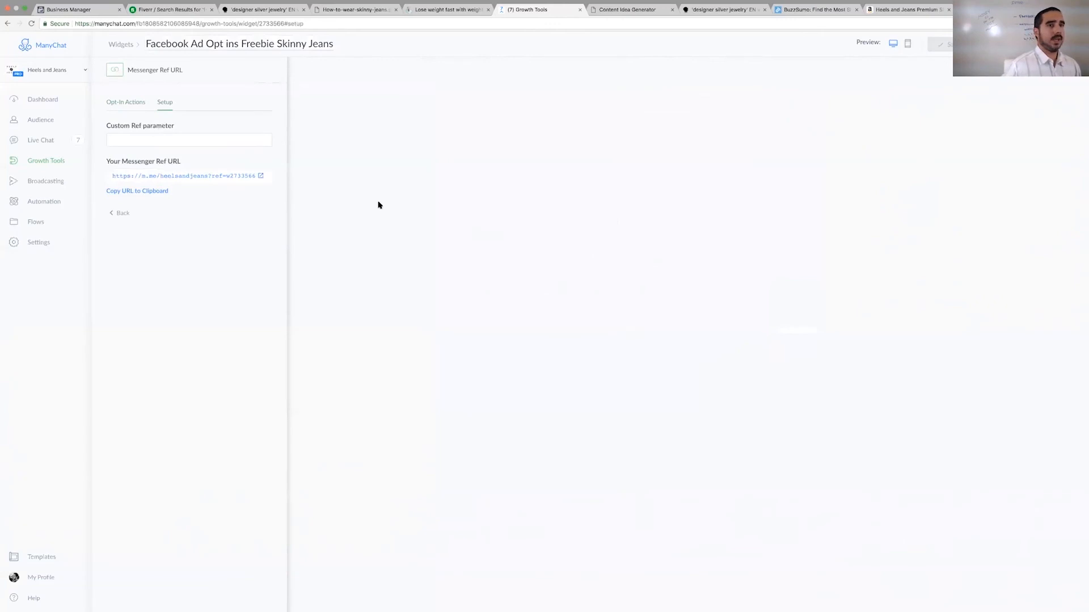
left_click(45, 161)
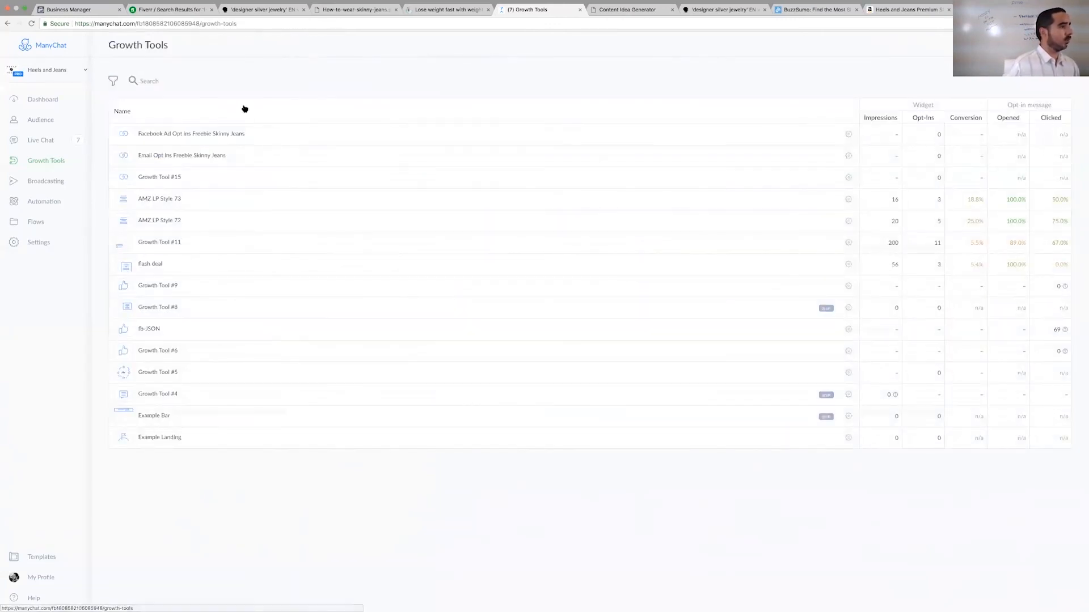